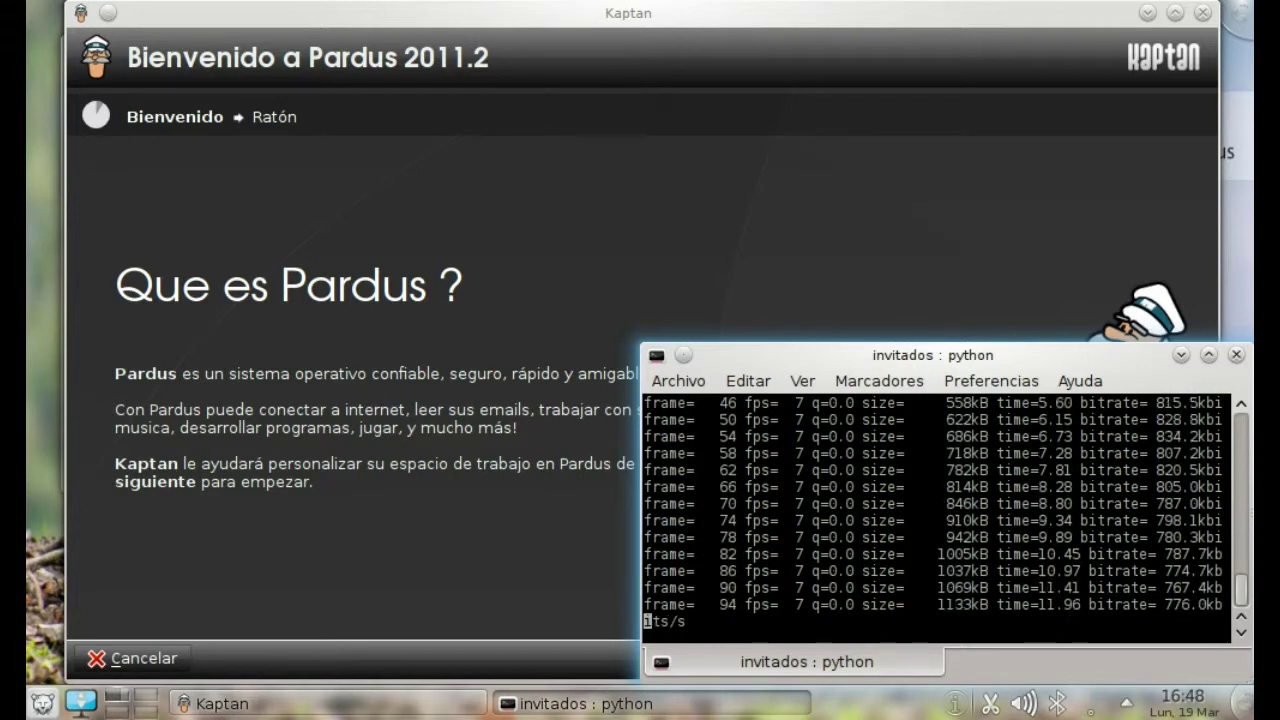
Bring the Kaptan wizard to the front and advance past the welcome and mouse pages, keeping double-click opening and the right-handed button order.
left_click(632, 207)
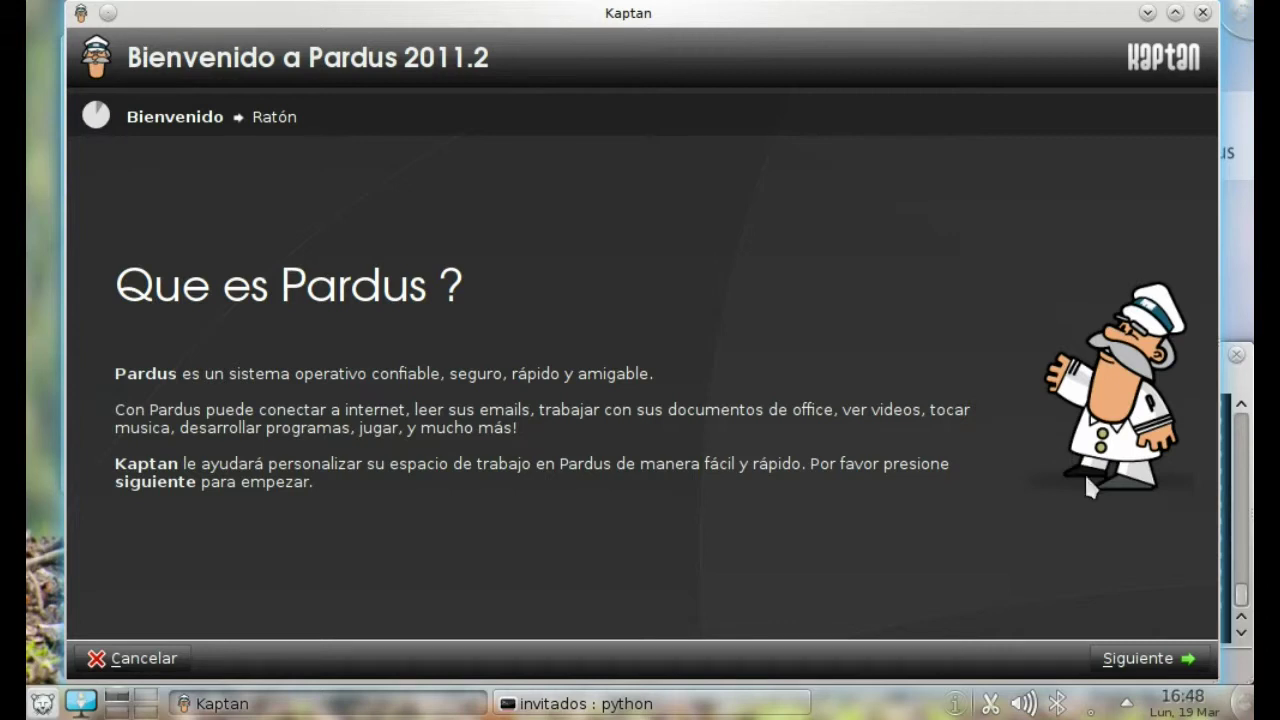
left_click(1128, 658)
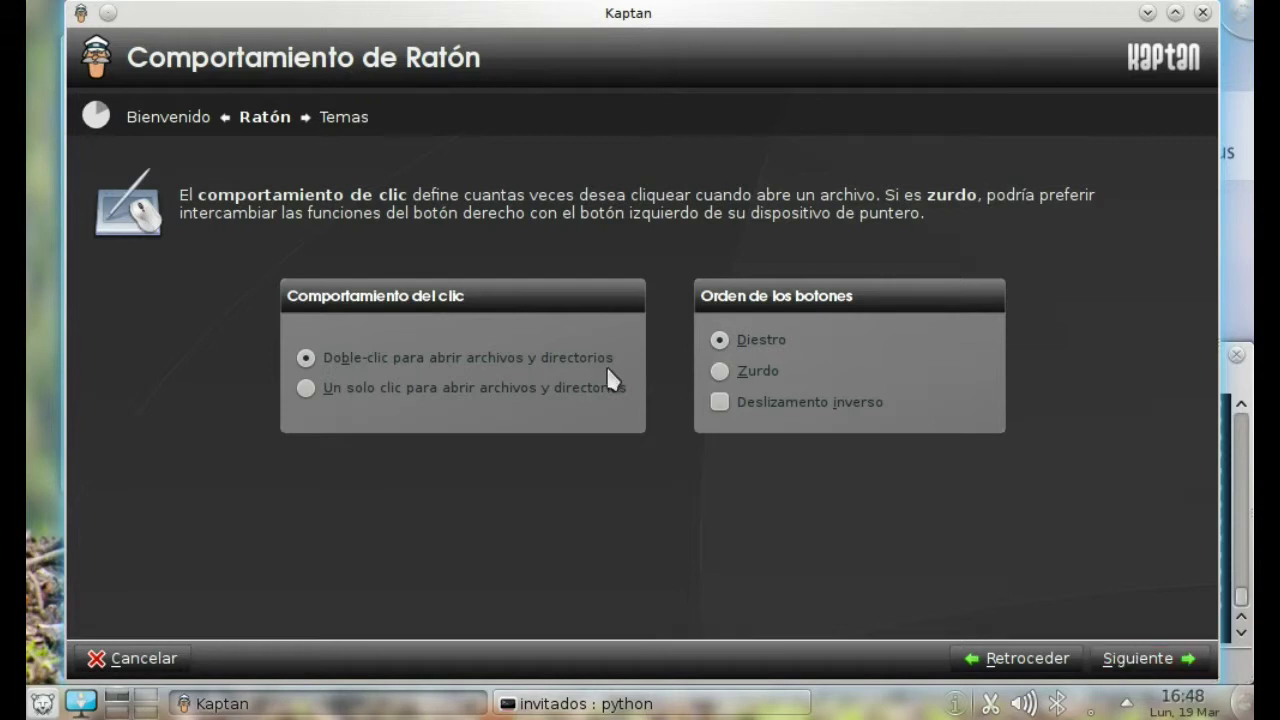
left_click(1178, 662)
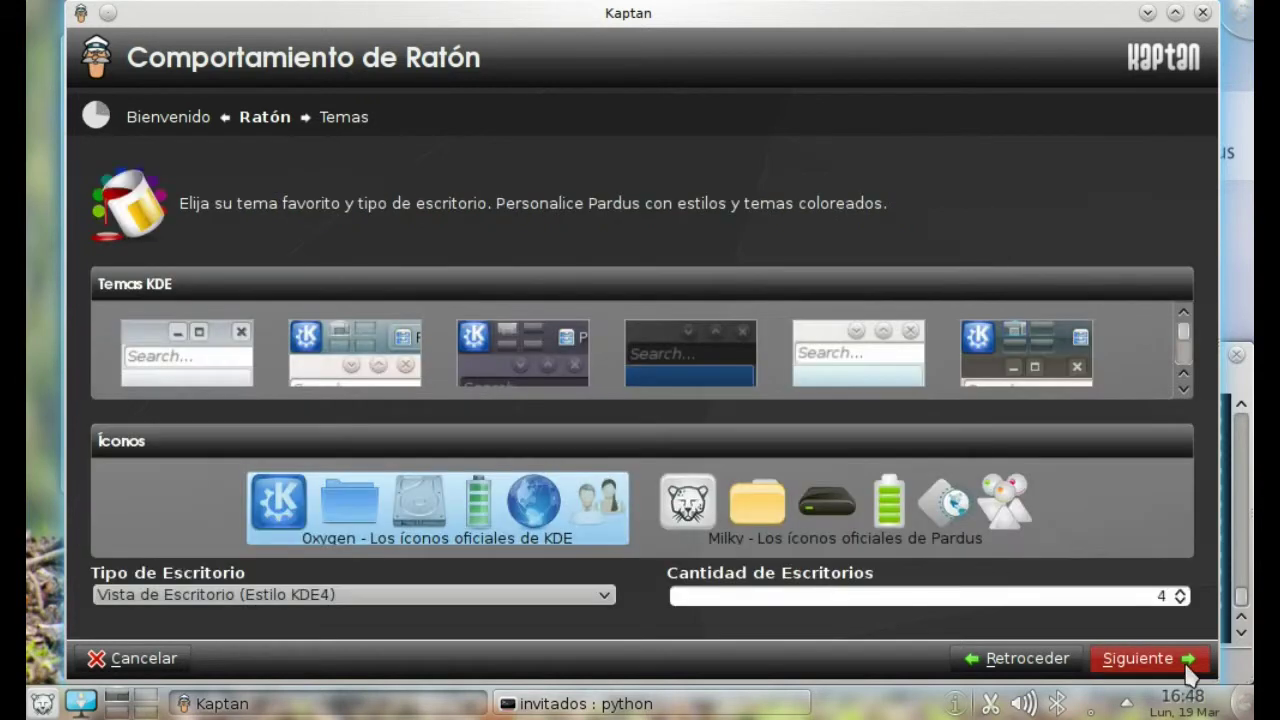
Choose the Milky icon set, set the number of desktops to 1, and continue to the menu style page.
left_click(842, 515)
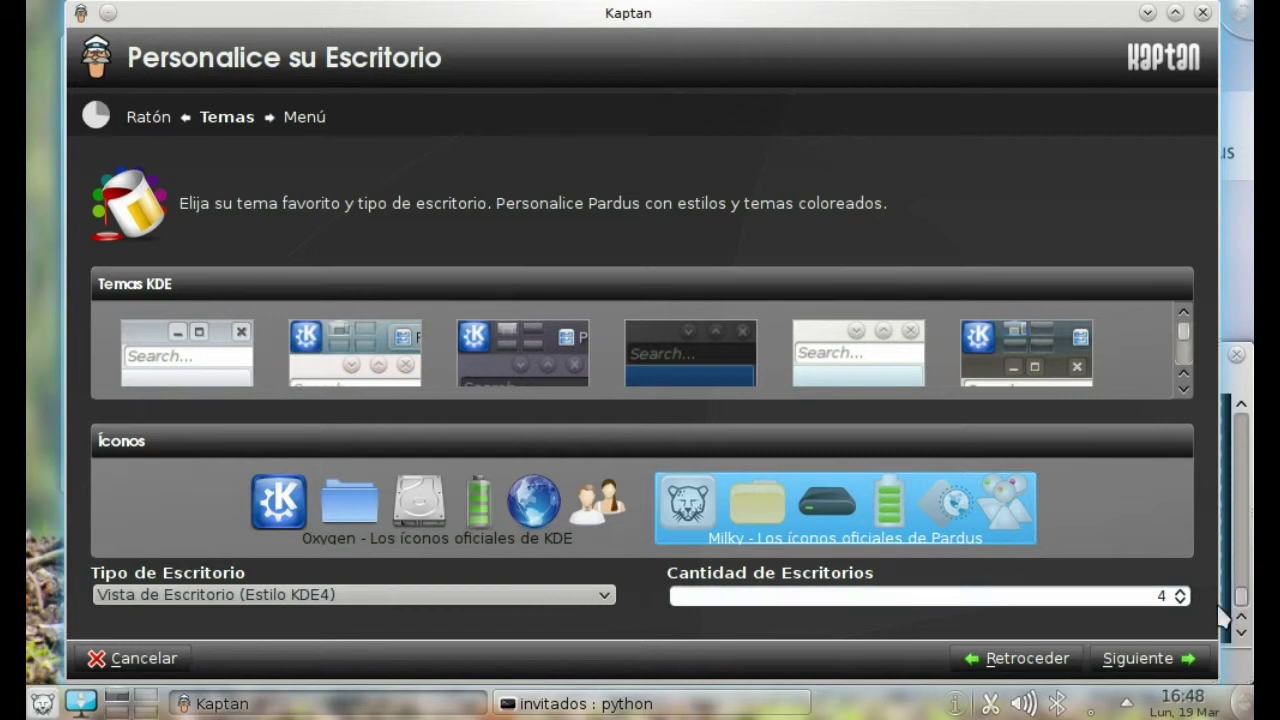
scroll(1185, 600, "down", 3)
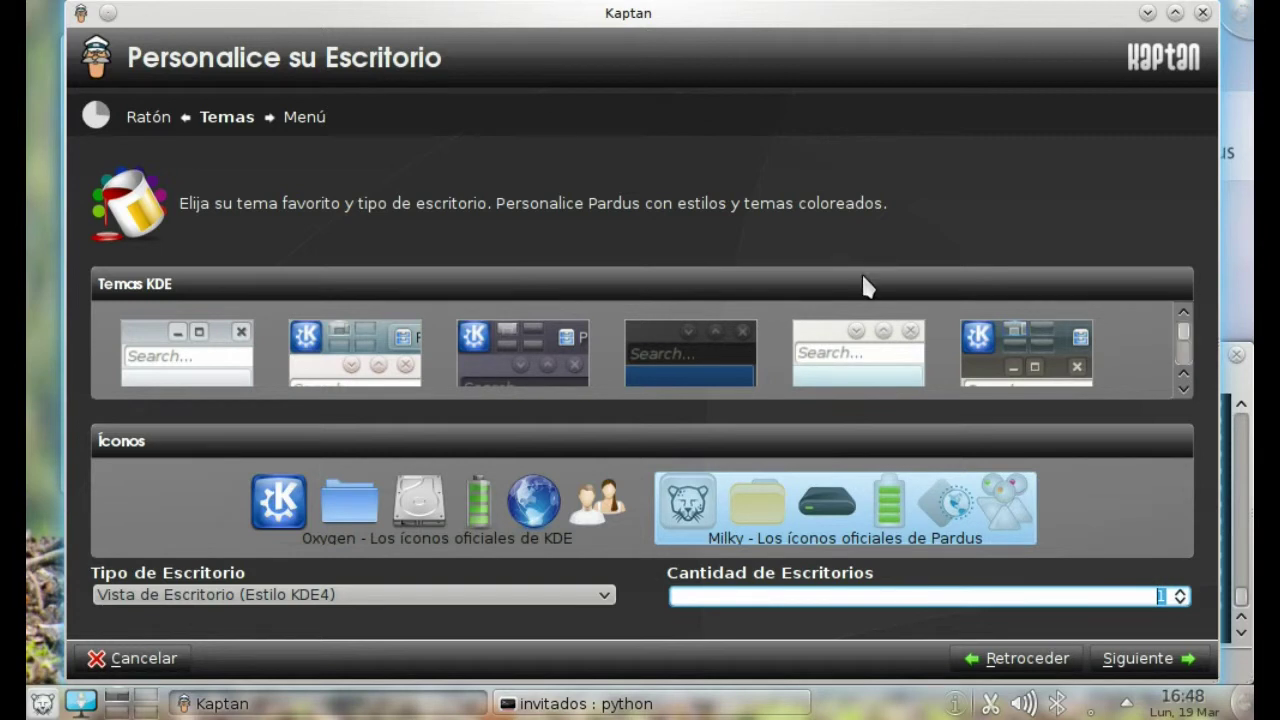
left_click(1187, 662)
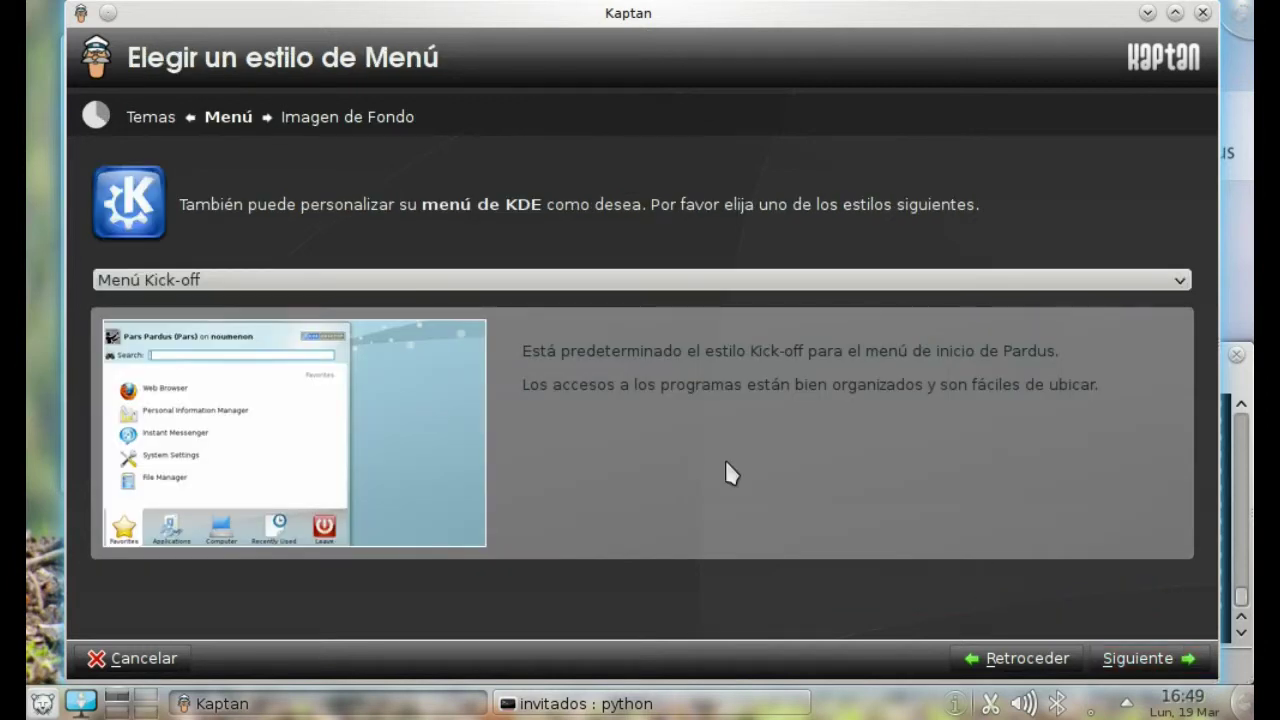
Review the available menu styles, keep Menú Kick-off, and continue to the wallpaper page.
left_click(440, 290)
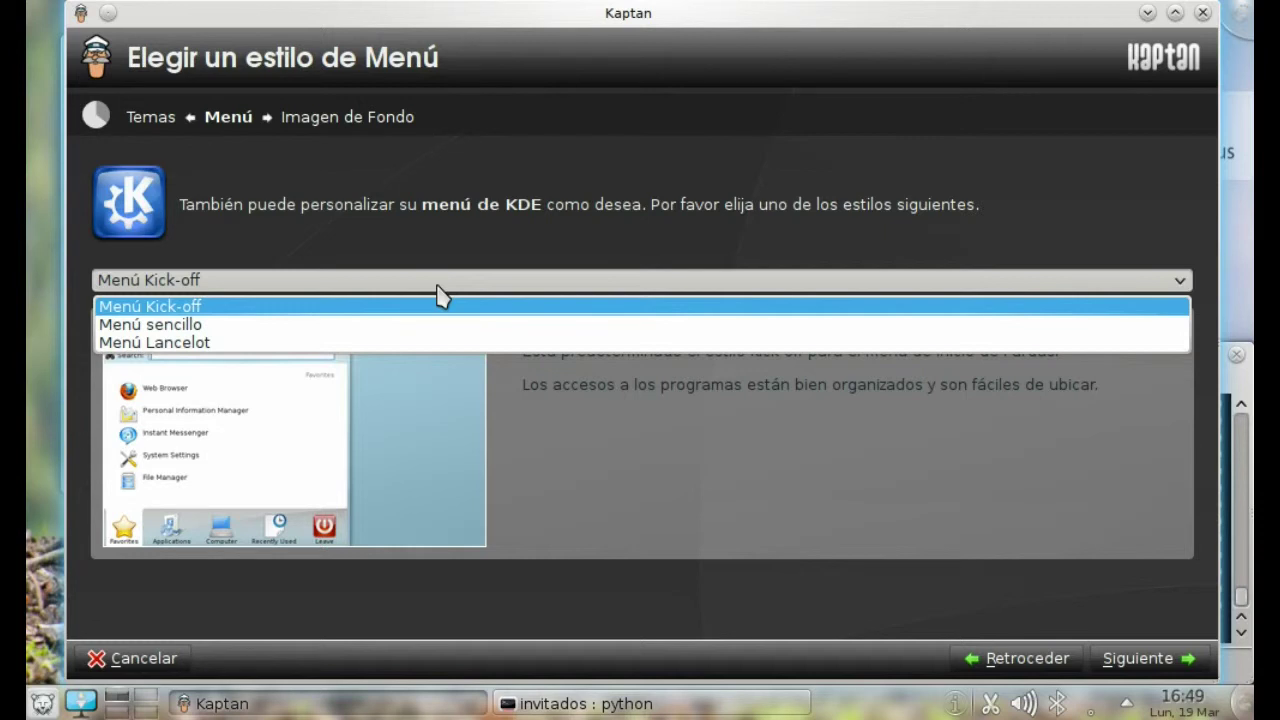
left_click(438, 287)
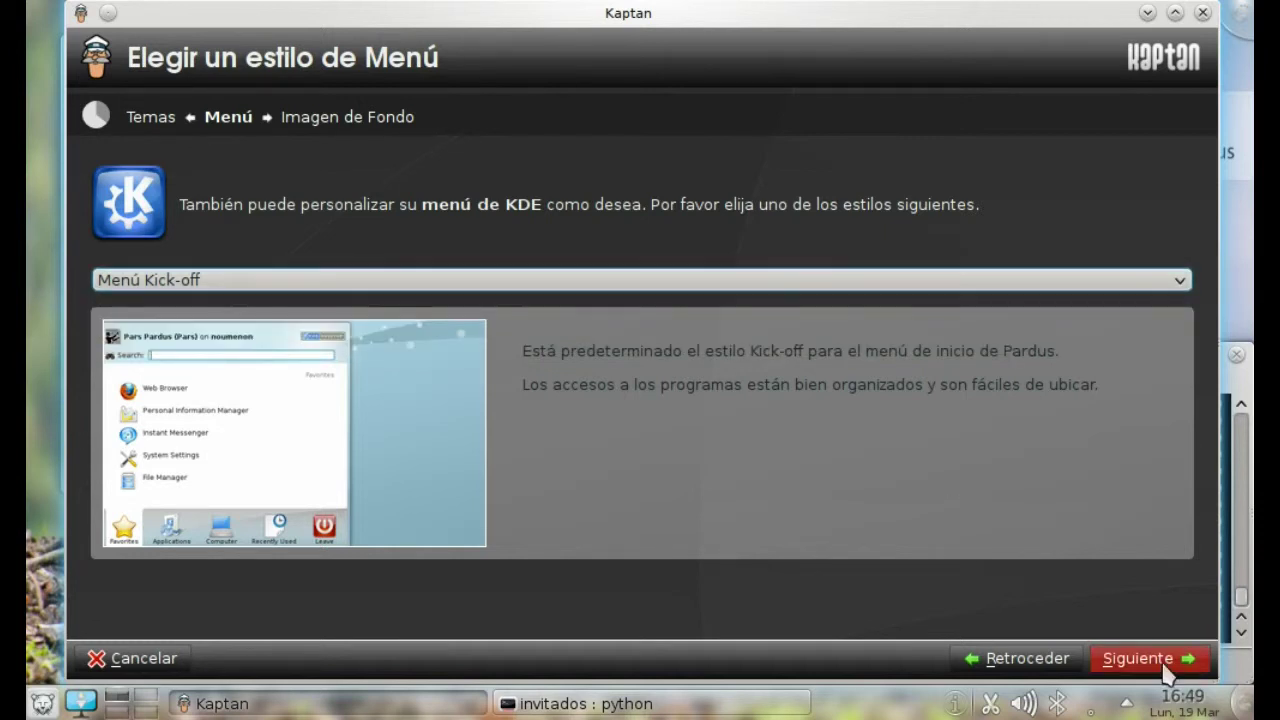
left_click(1140, 659)
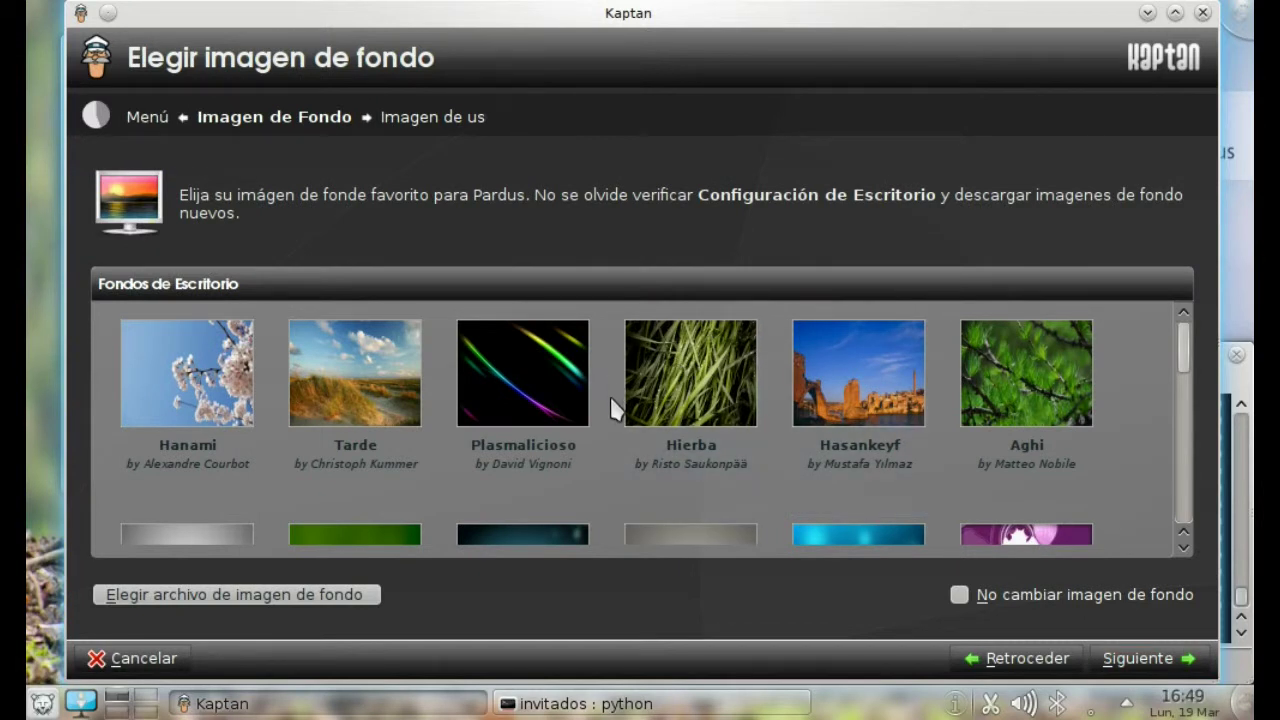
Select the Dama dama wallpaper and continue to the user image page.
scroll(614, 408, "down", 2)
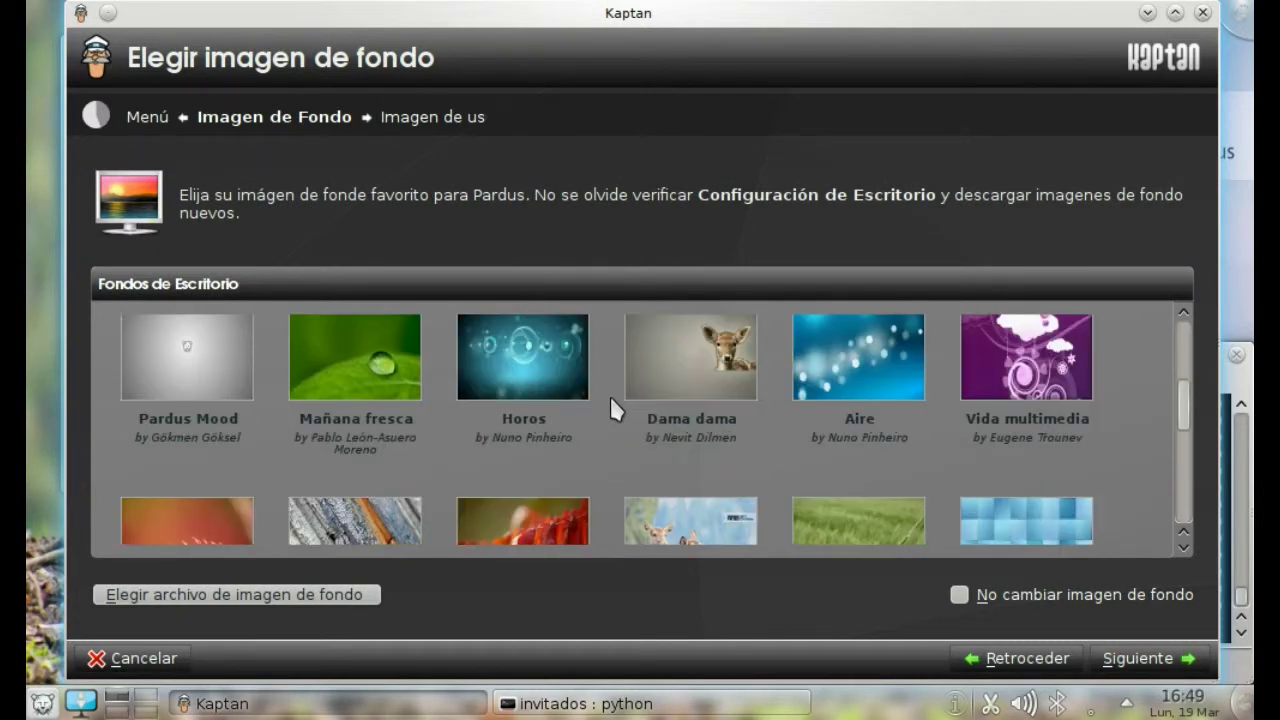
left_click(750, 420)
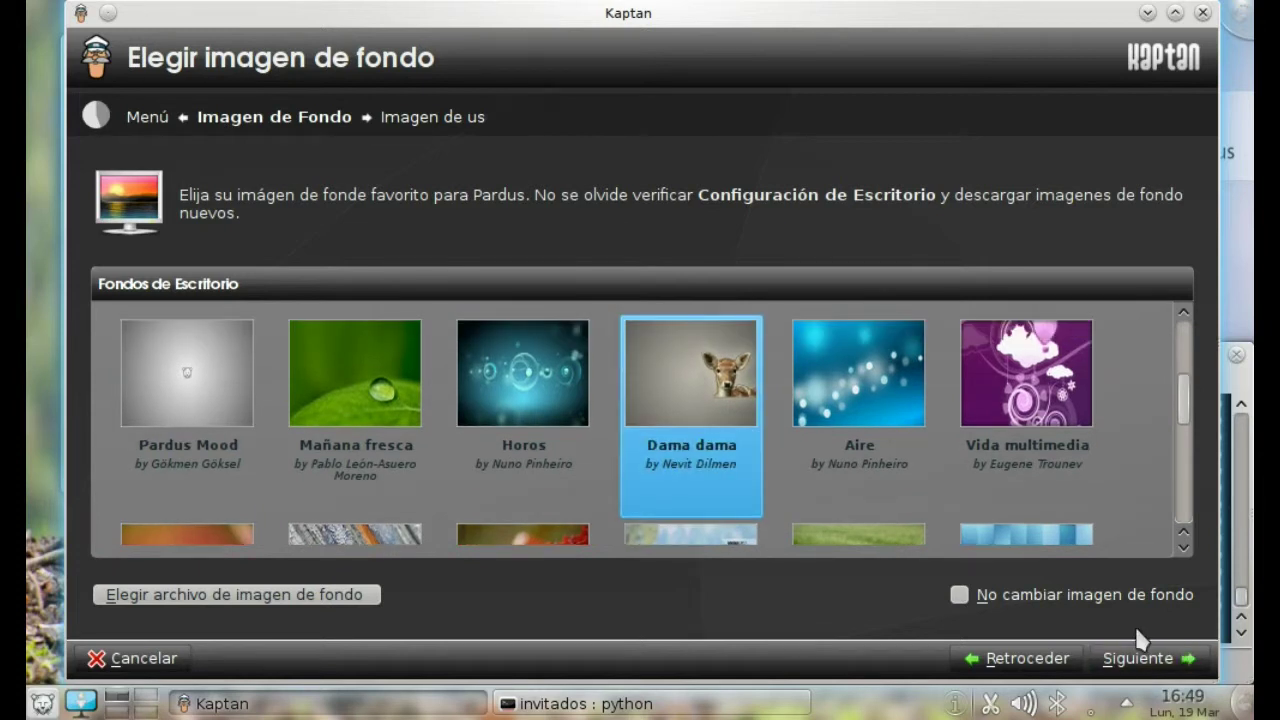
left_click(1155, 662)
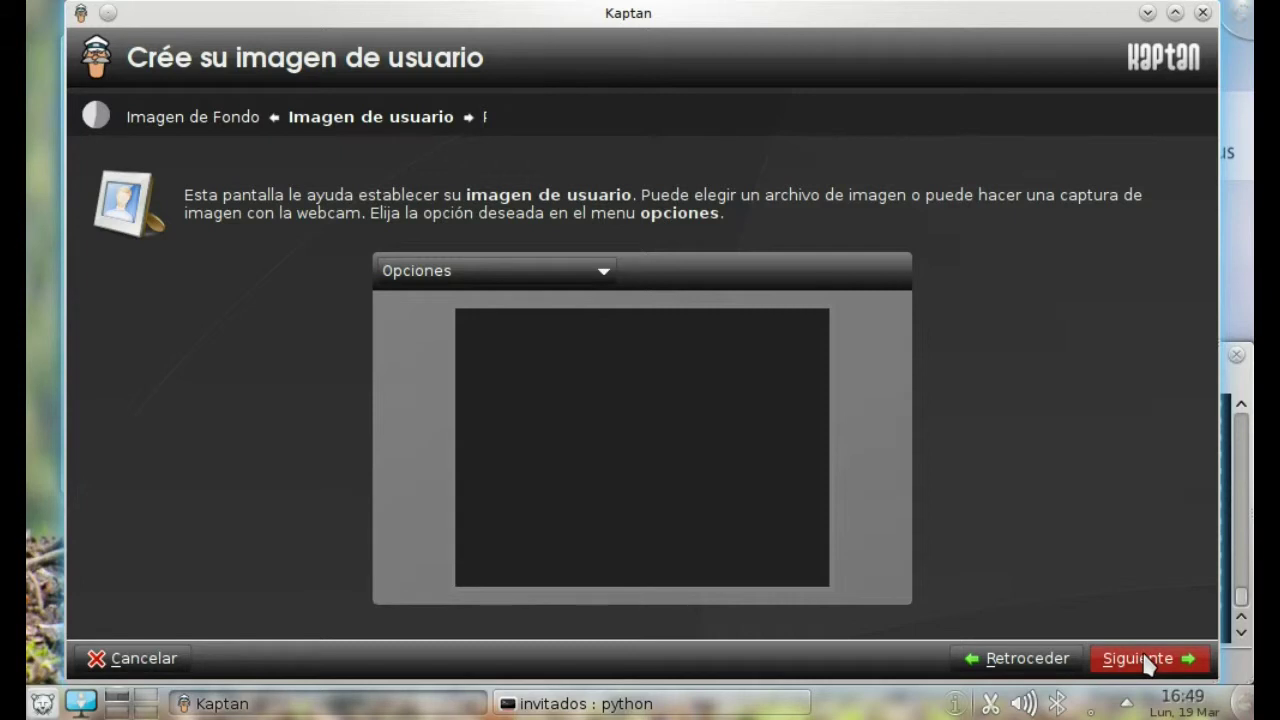
Check the user image source options, leave the image unset, and continue to the packages page.
left_click(542, 273)
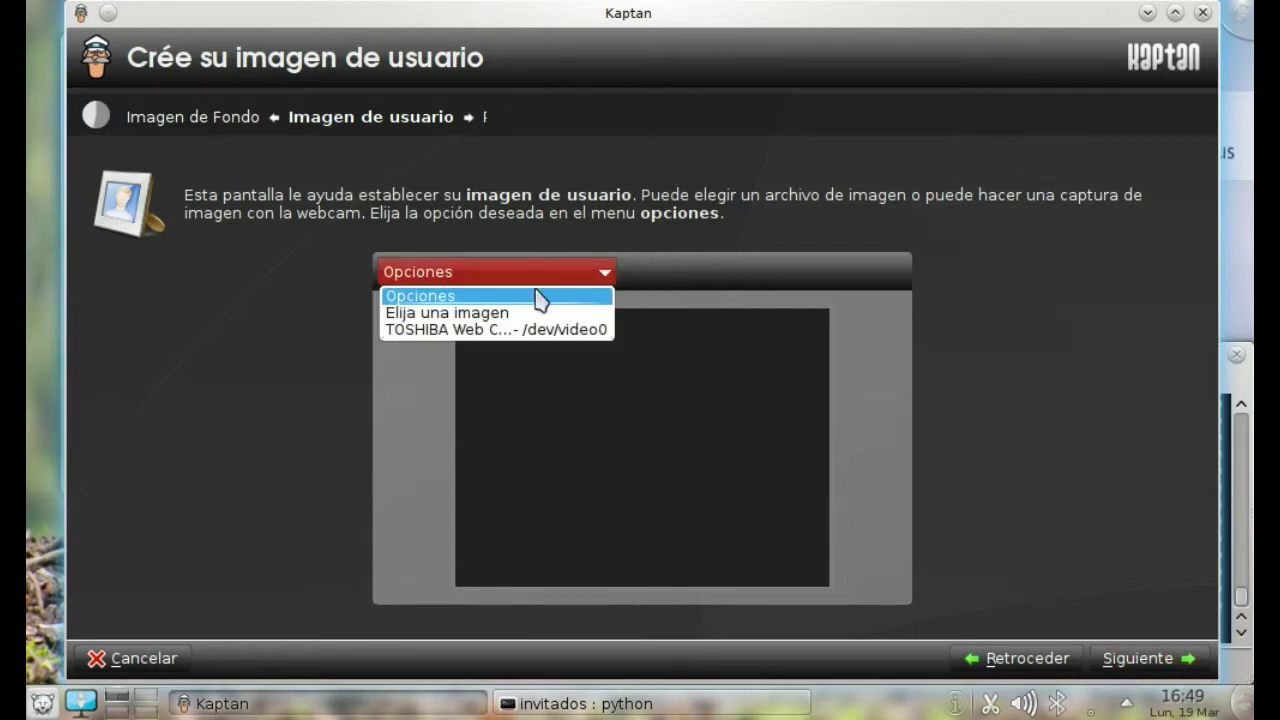
left_click(1053, 279)
left_click(1175, 660)
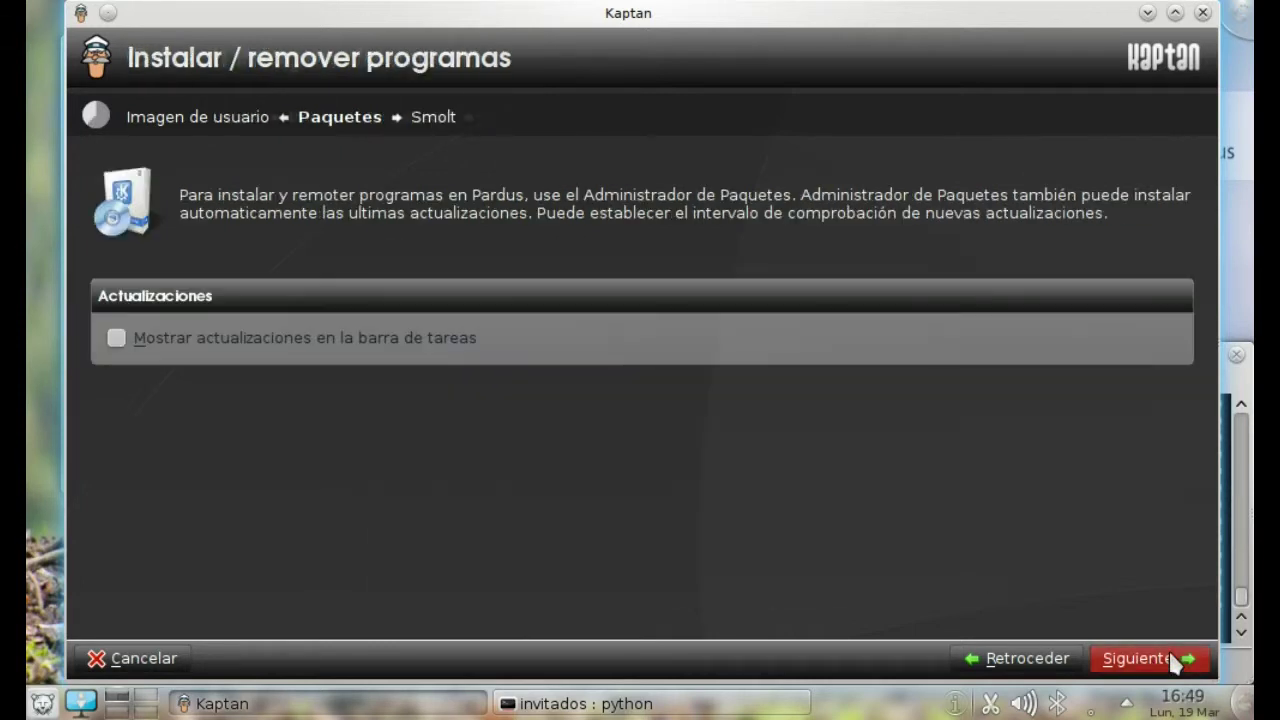
Leave the update display and Smolt profile sending off, and apply the summarized configuration.
left_click(1100, 652)
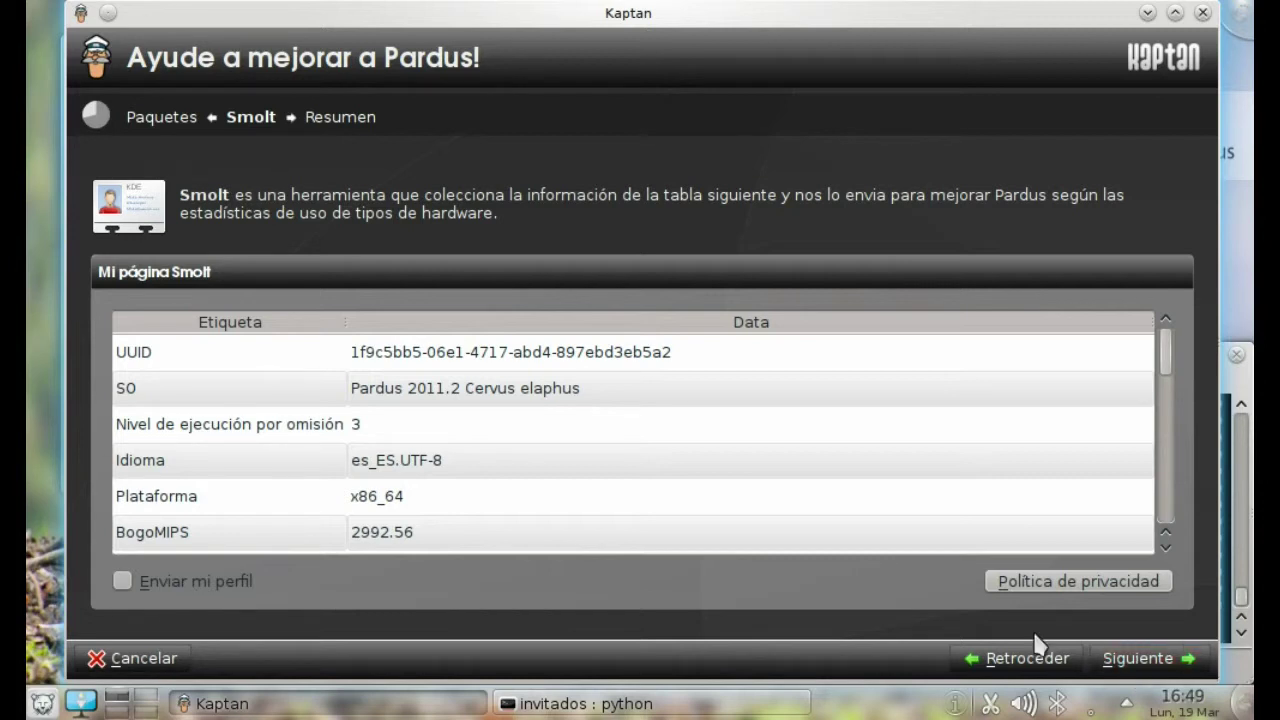
left_click(1165, 658)
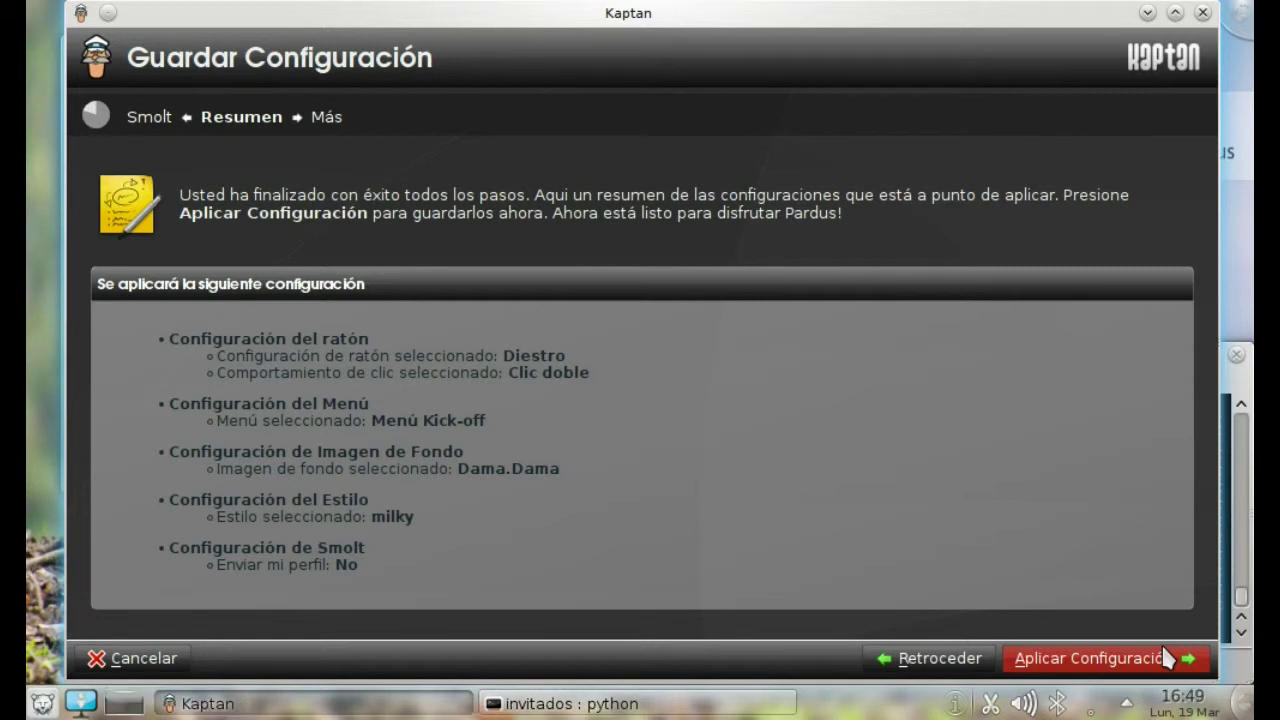
left_click(1165, 658)
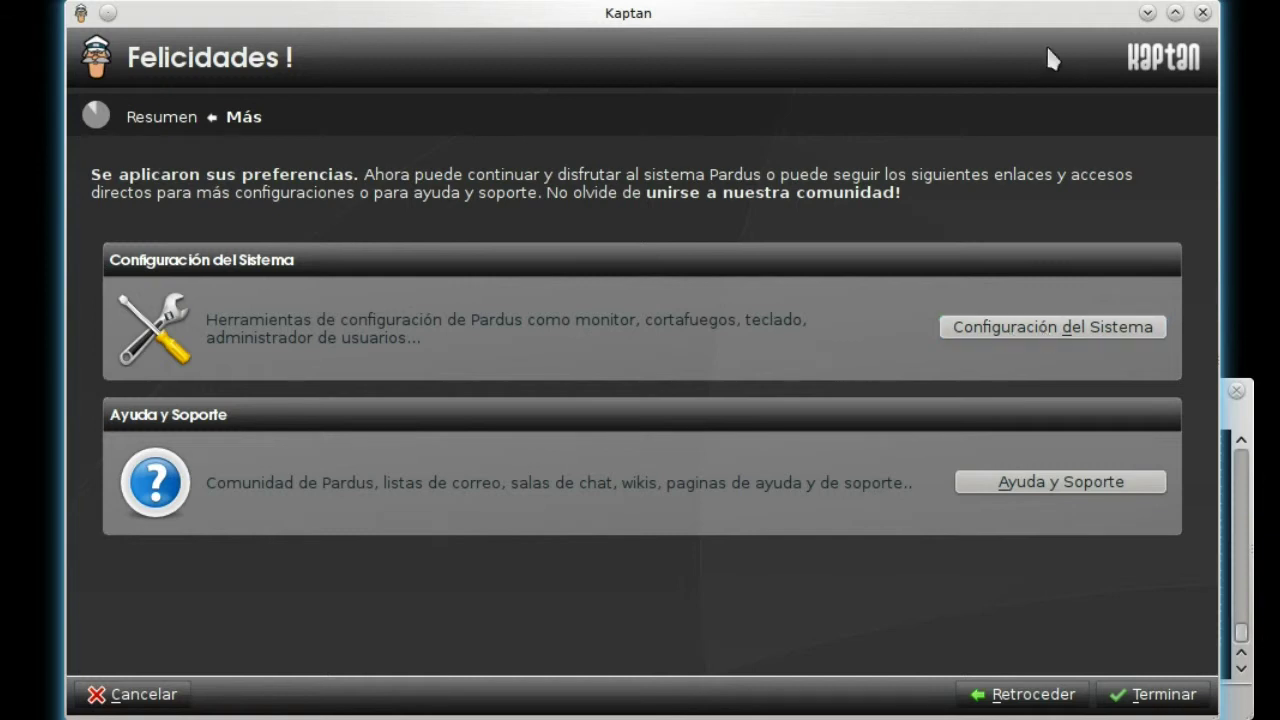
Minimize the Kaptan and terminal windows, and increase the height of the desktop panel.
left_click(1148, 14)
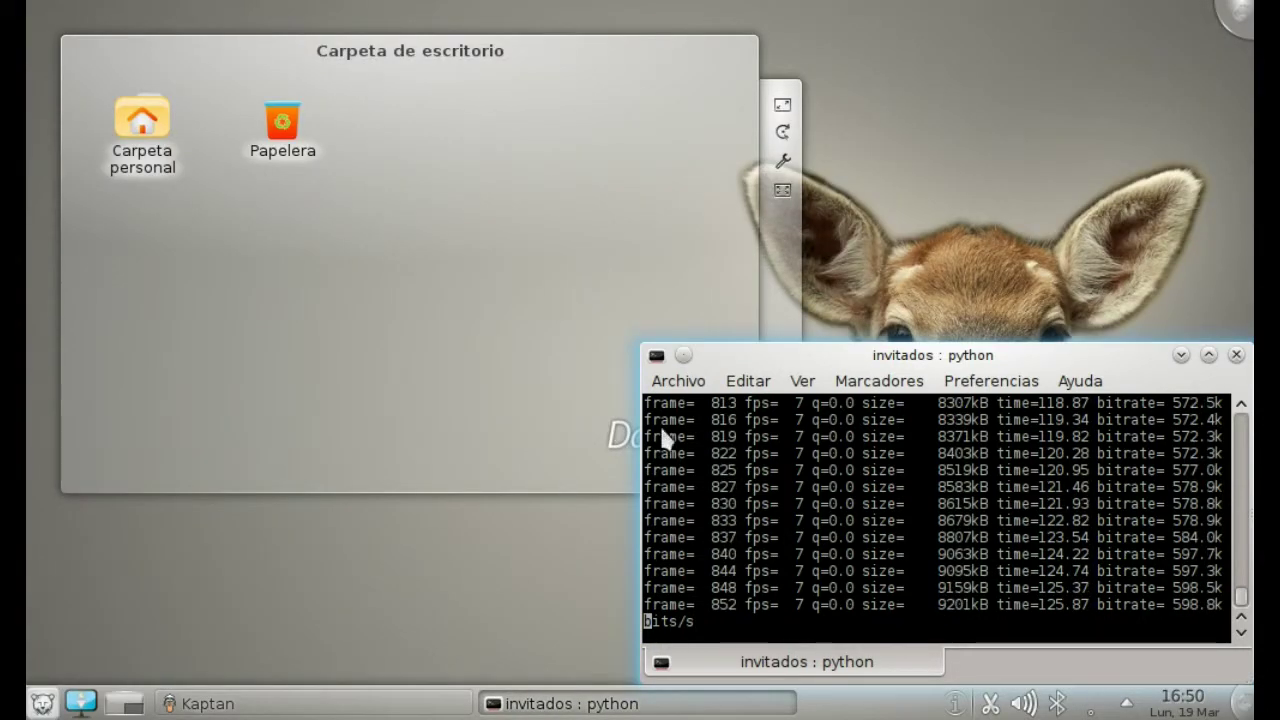
left_click(640, 703)
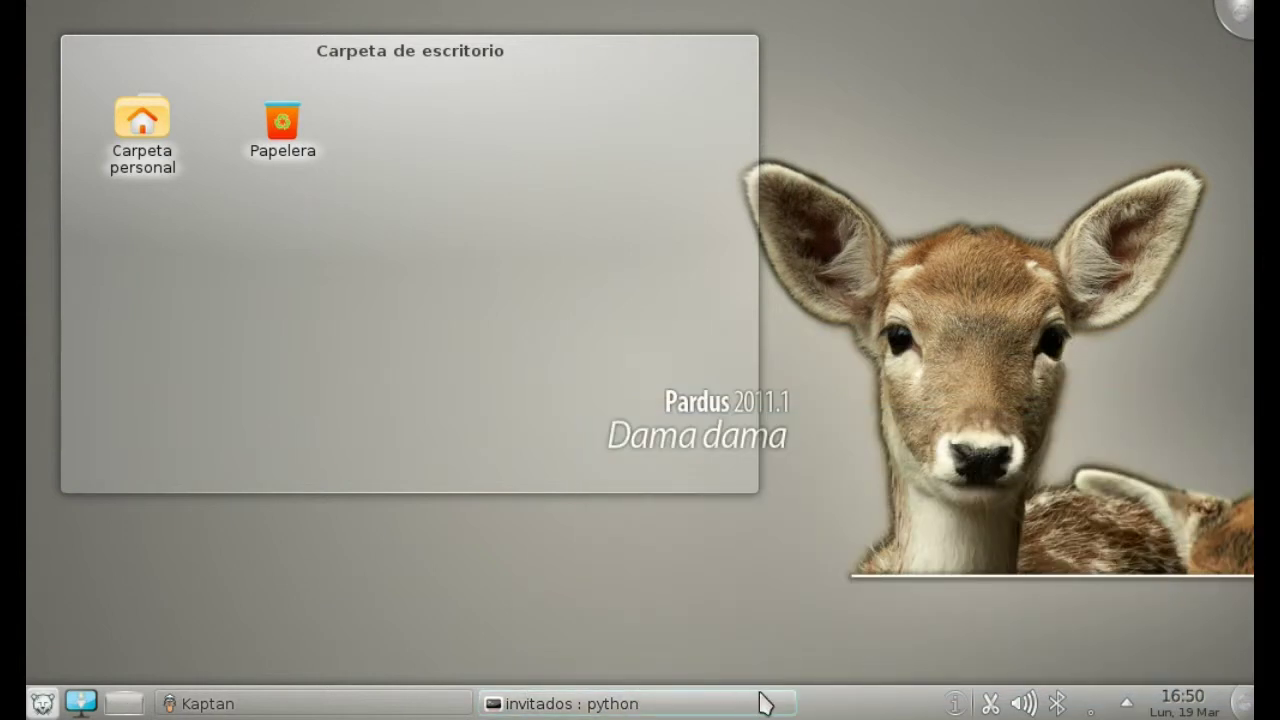
left_click(1244, 706)
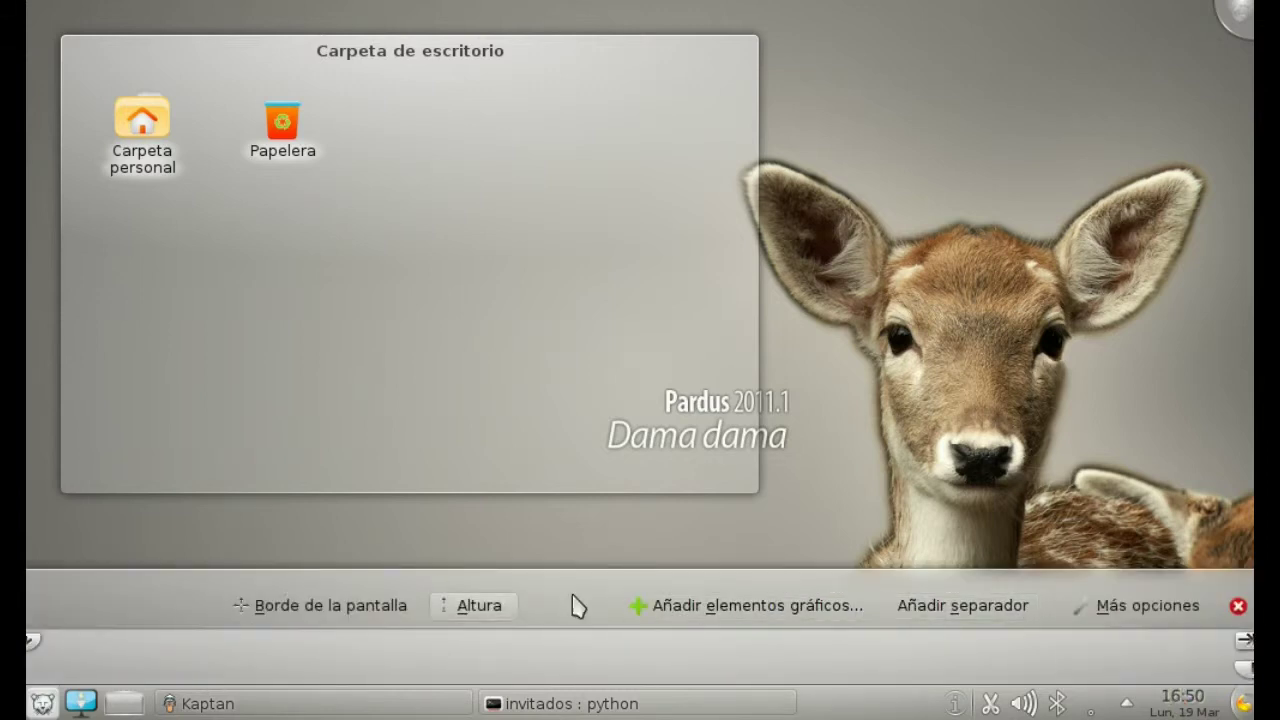
left_click_drag(480, 604, 460, 580)
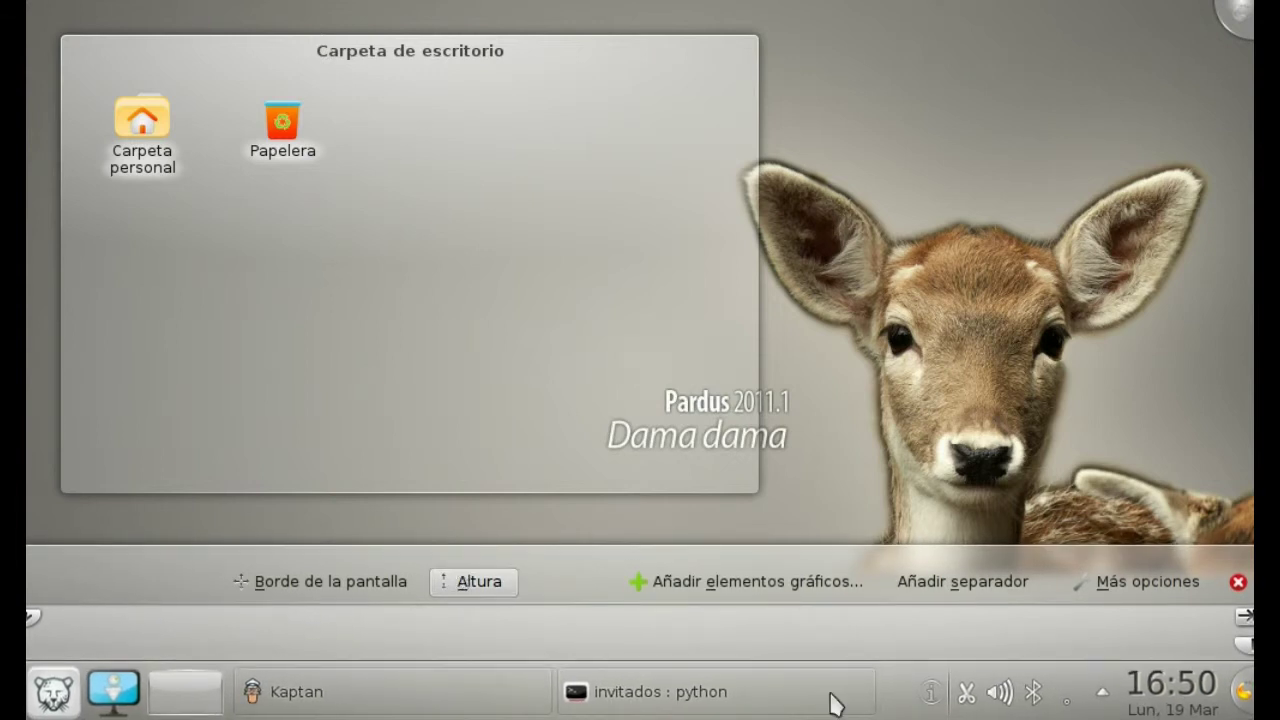
Remove the Paginador widget from the panel.
mouse_move(834, 703)
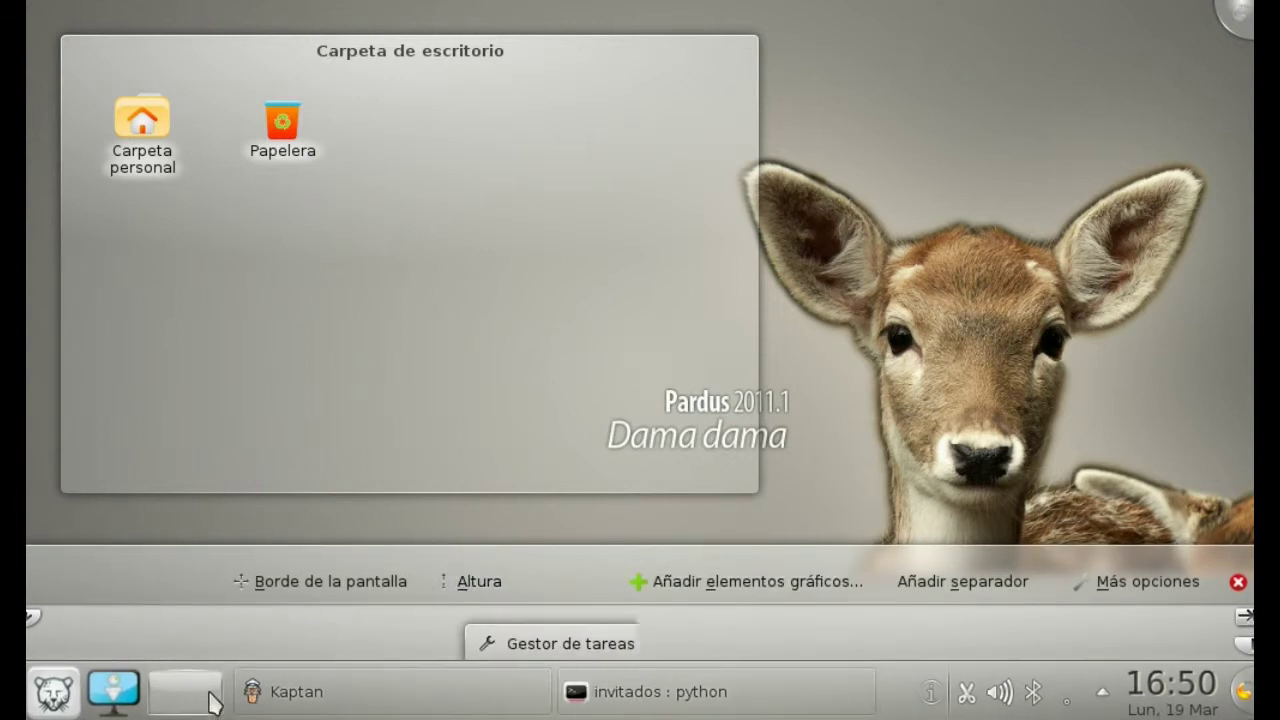
mouse_move(186, 689)
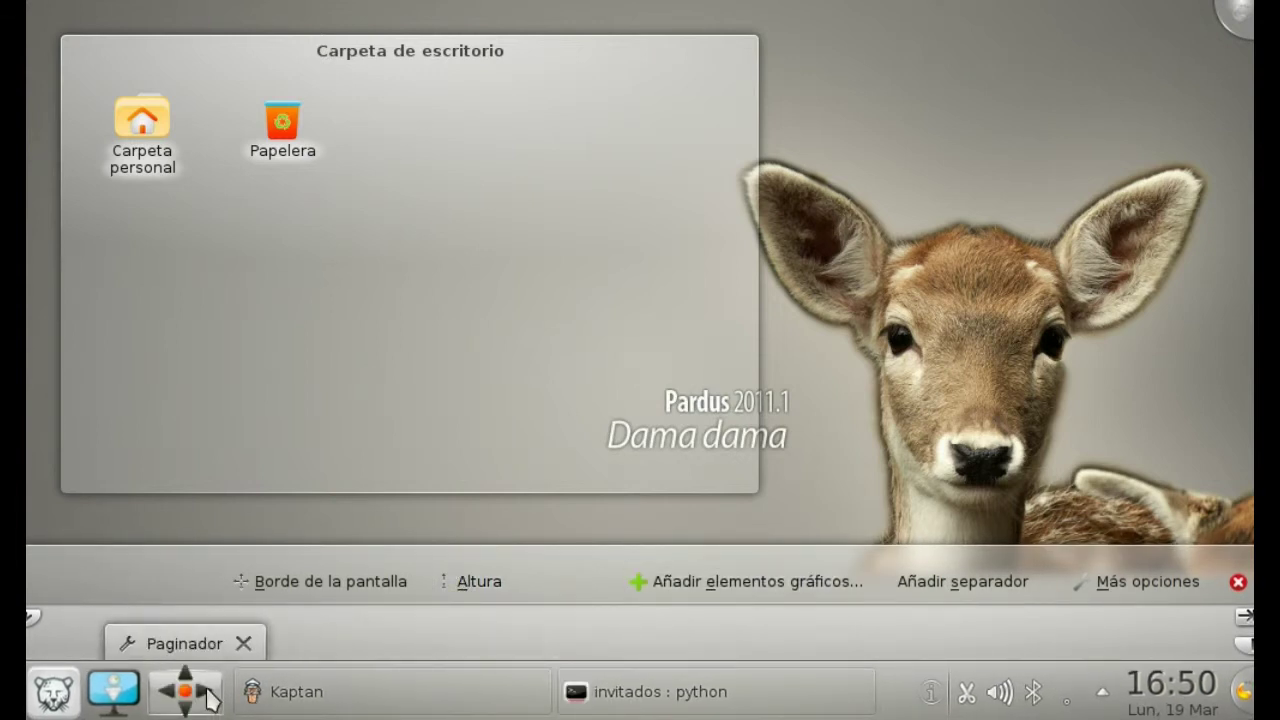
left_click(244, 646)
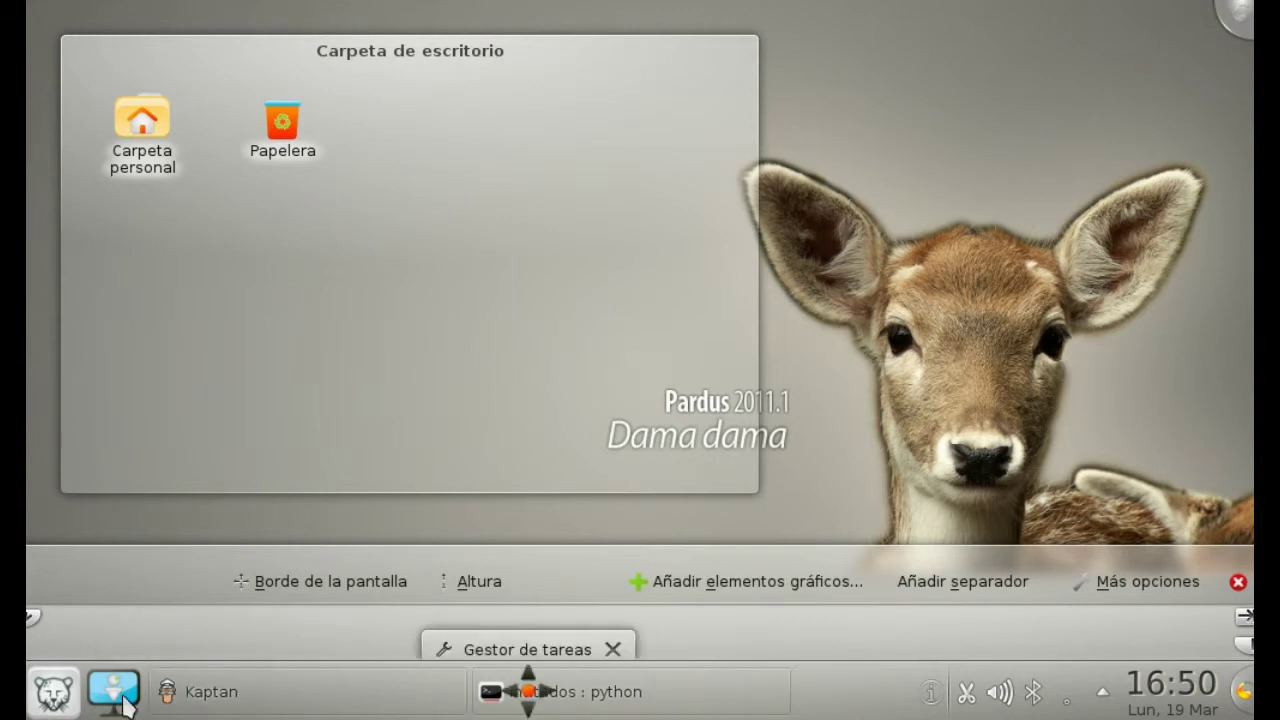
Move the show-desktop widget to the far end of the panel after the clock, and remove the Gestor de tareas widget.
mouse_move(128, 697)
left_click_drag(128, 697, 1215, 712)
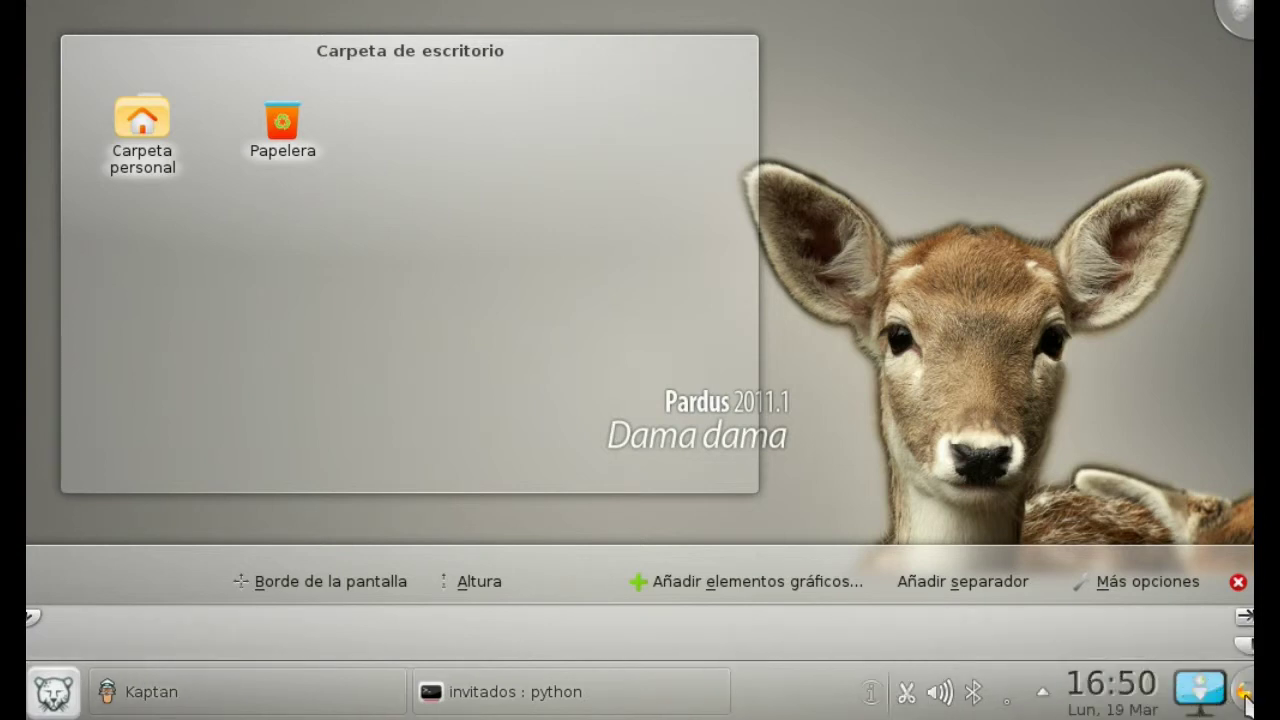
mouse_move(468, 691)
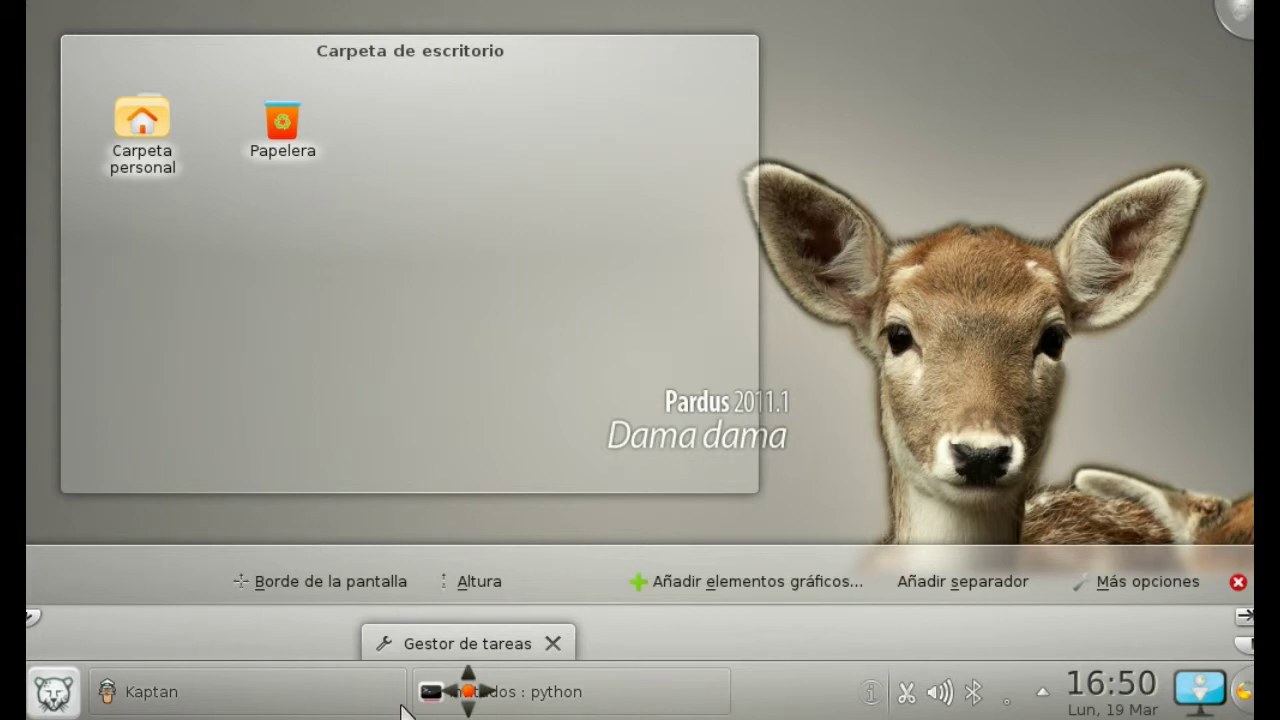
left_click(554, 645)
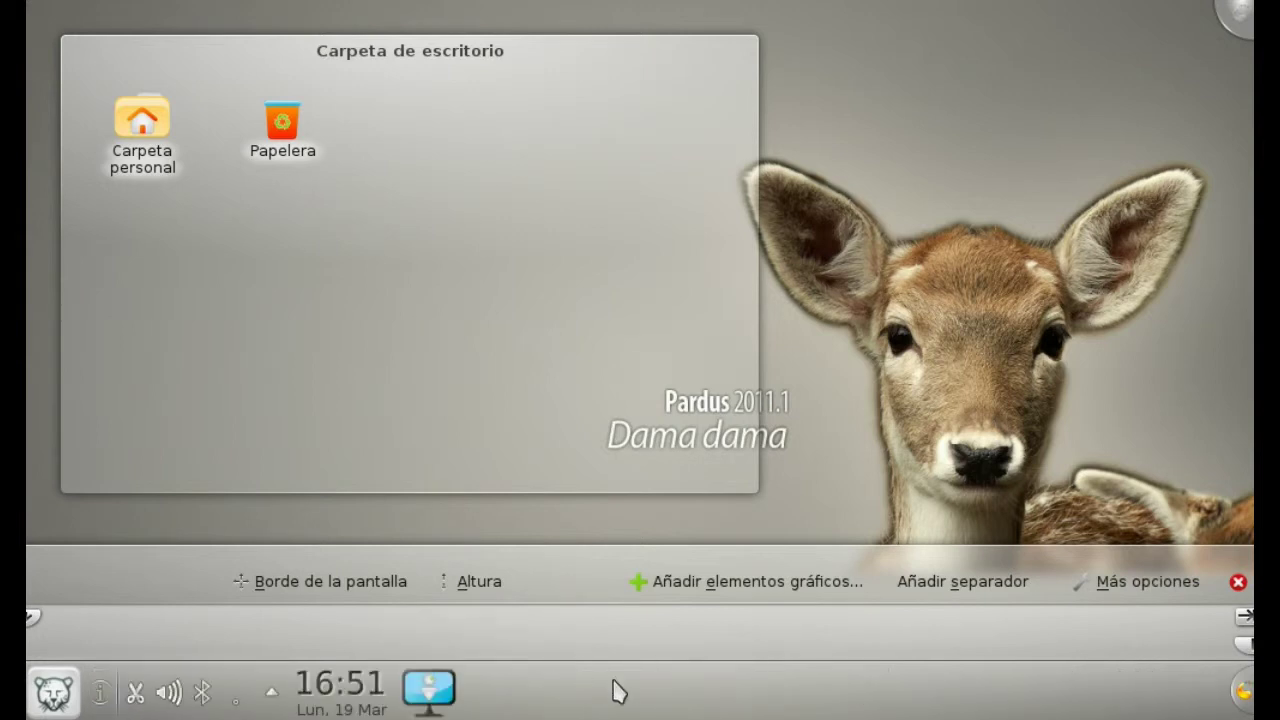
Find the Smooth Tasks widget in the graphical elements list and add it to the panel.
left_click(657, 590)
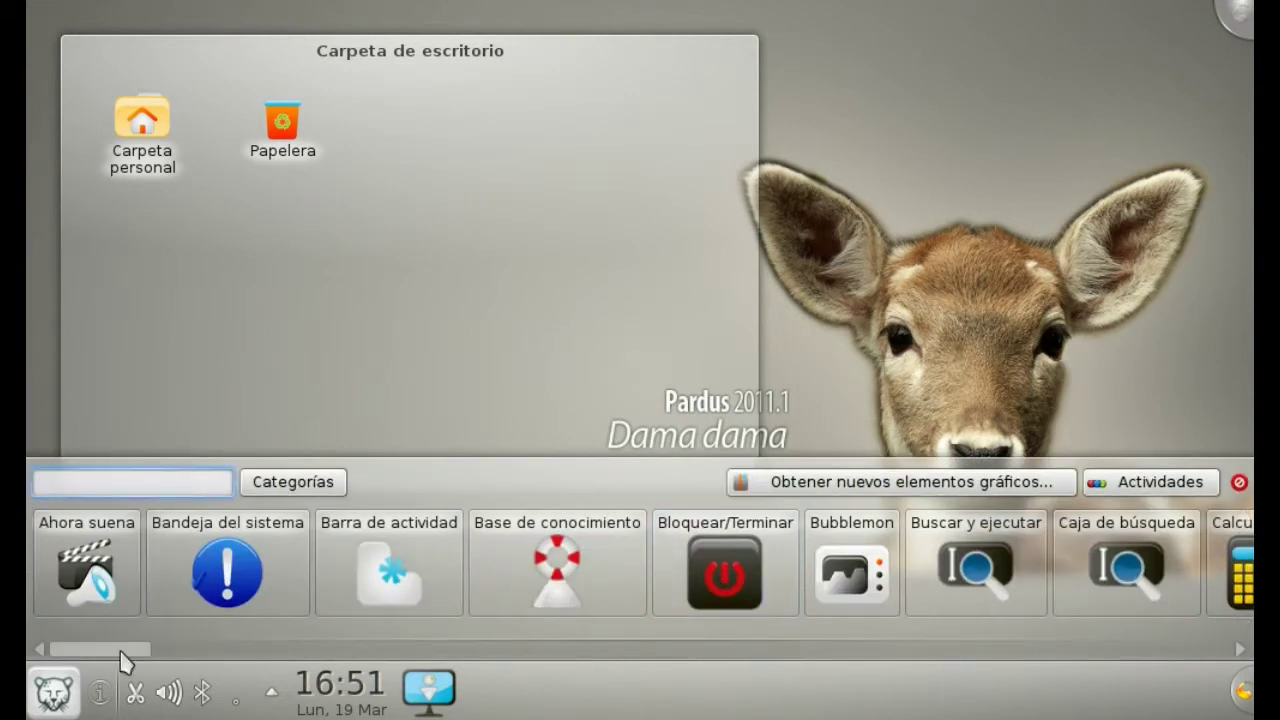
left_click_drag(618, 650, 1114, 649)
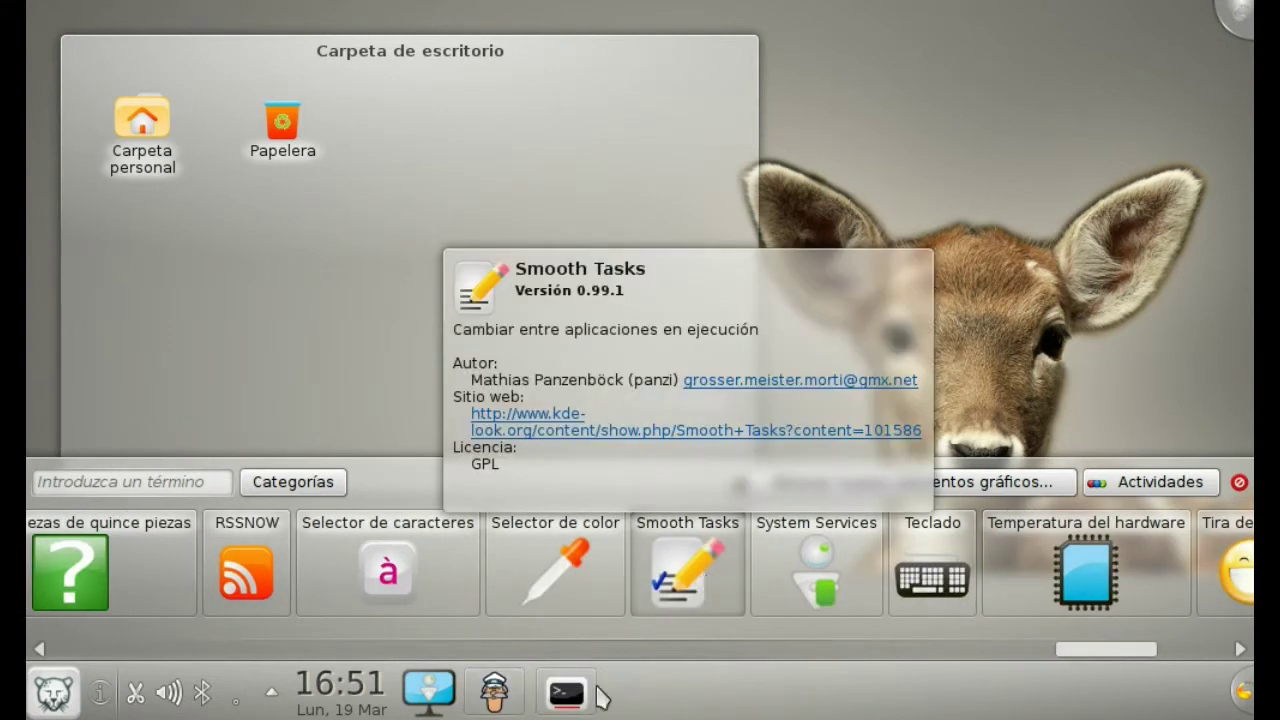
Place Smooth Tasks directly after the application launcher, ahead of the system tray and clock, and close the panel's widget list.
left_click_drag(588, 705, 651, 706)
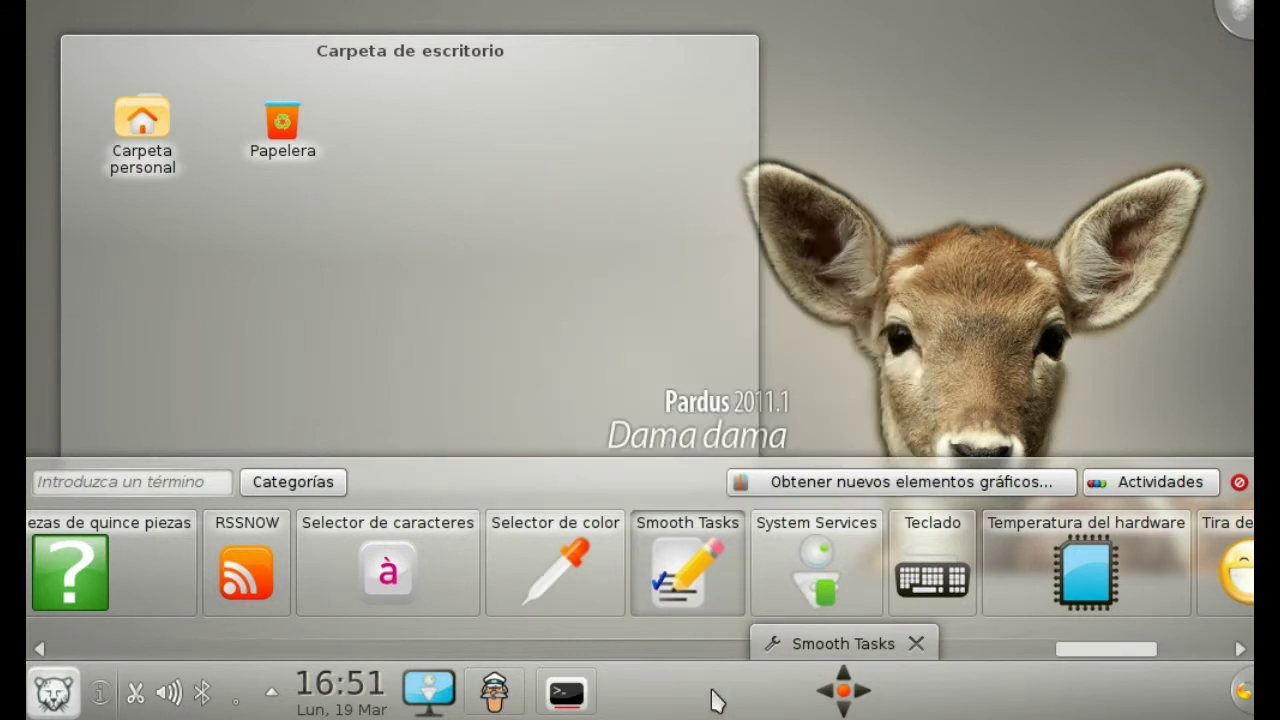
left_click_drag(527, 708, 80, 708)
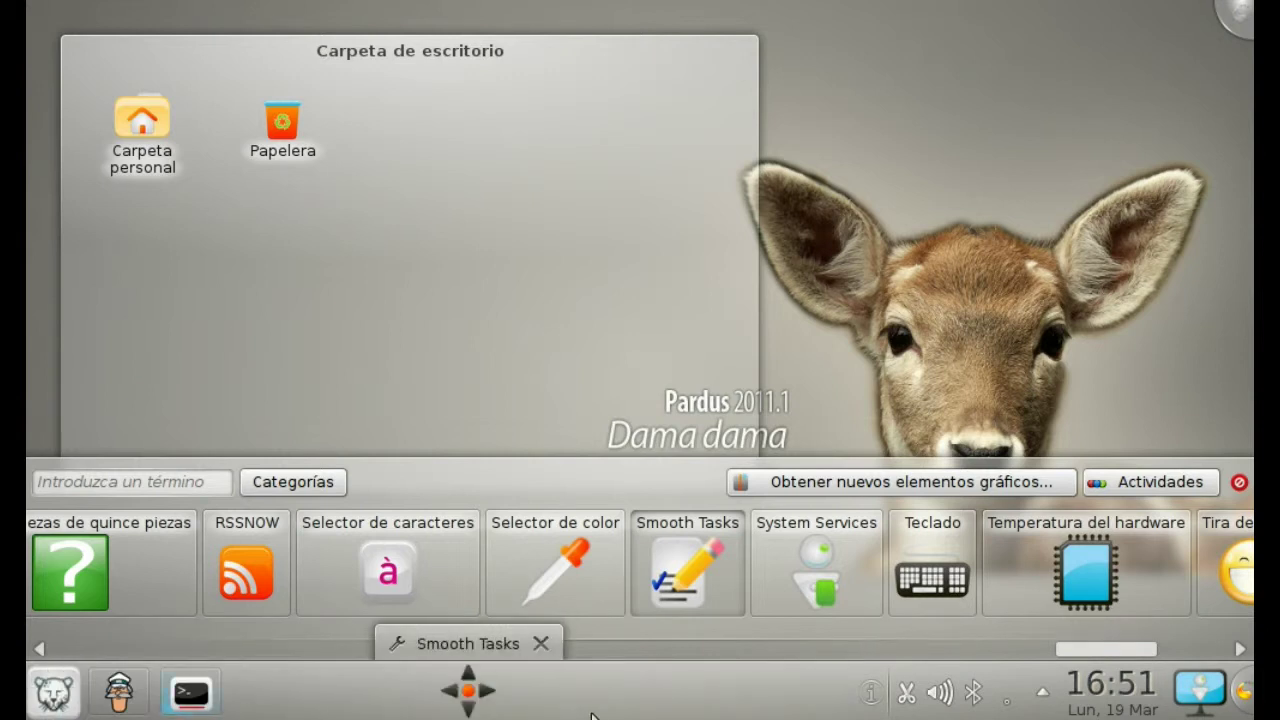
left_click(1239, 483)
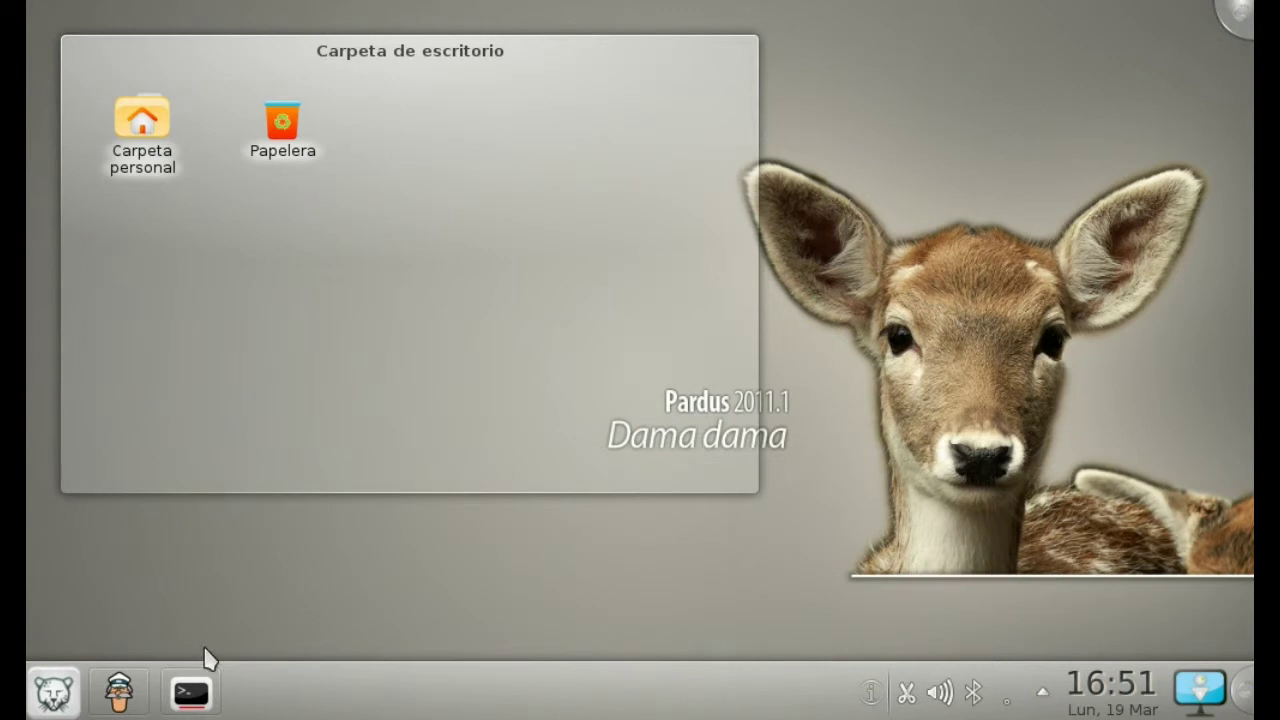
Preview the Kaptan and terminal windows through their Smooth Tasks entries in the panel.
mouse_move(119, 694)
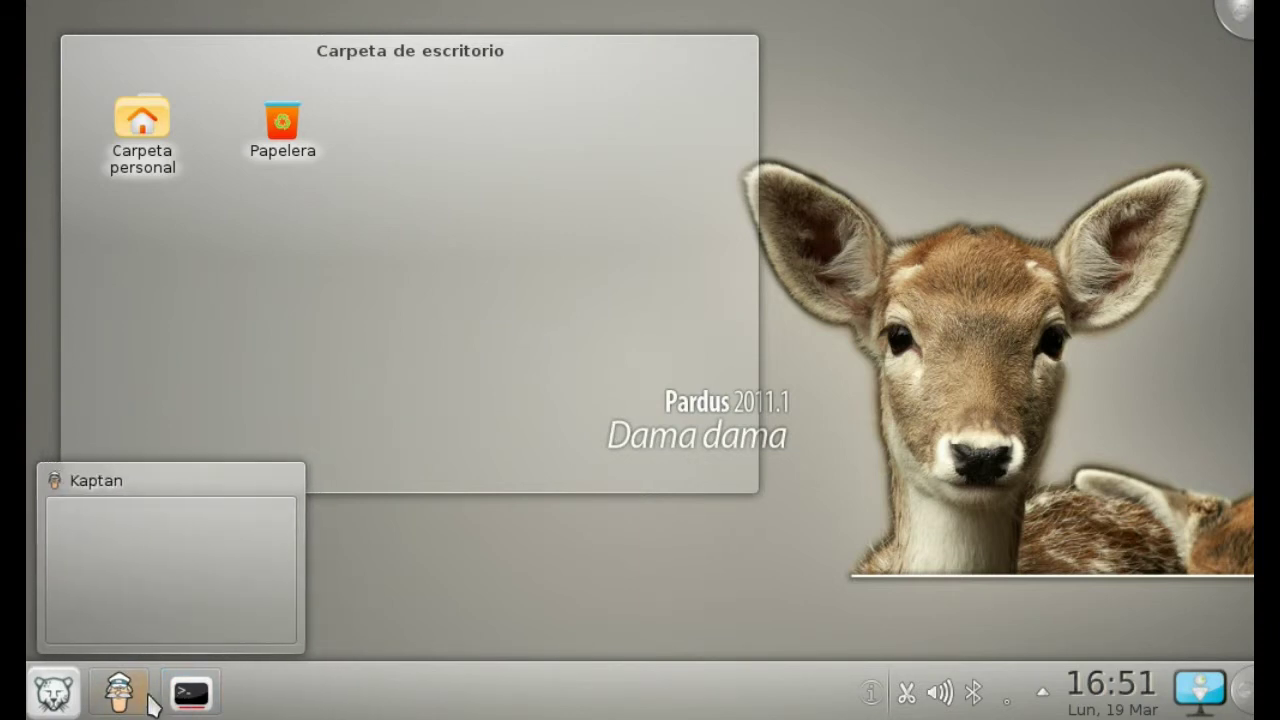
mouse_move(185, 703)
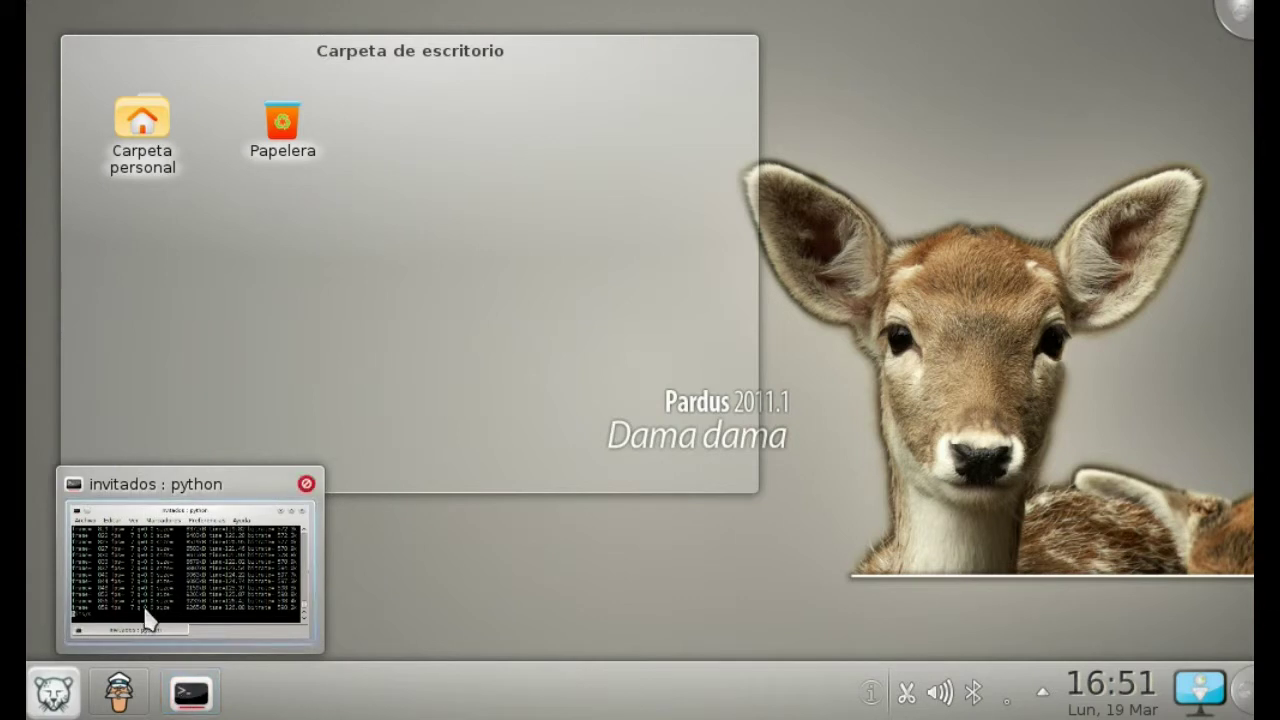
mouse_move(122, 700)
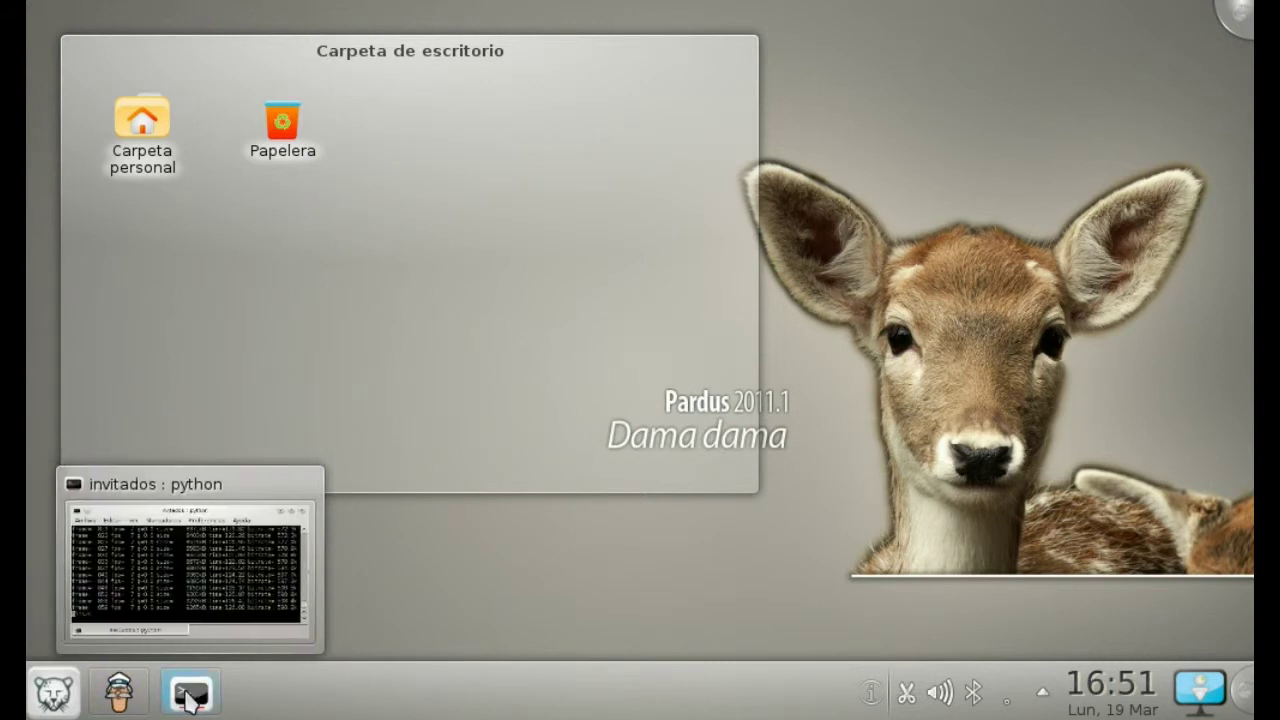
Open the system tray's entry preferences and set the visibility of Monitor de batería to always visible.
left_click(1043, 691)
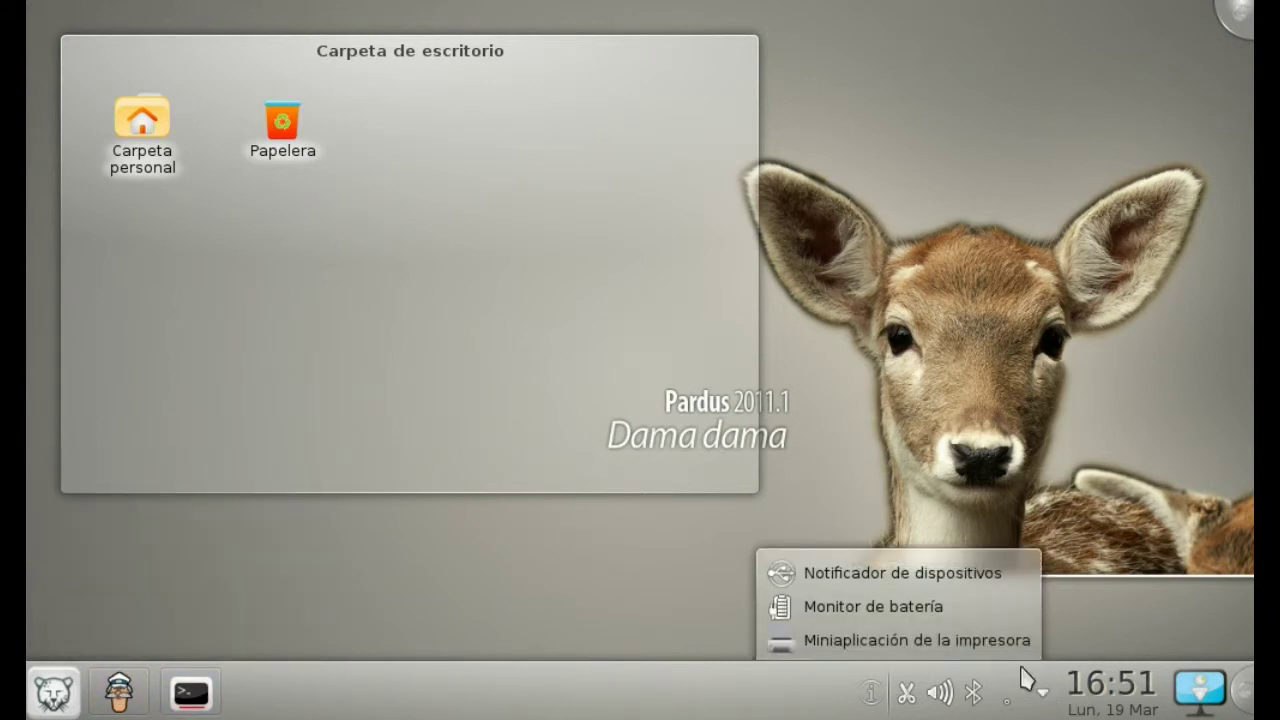
right_click(1039, 690)
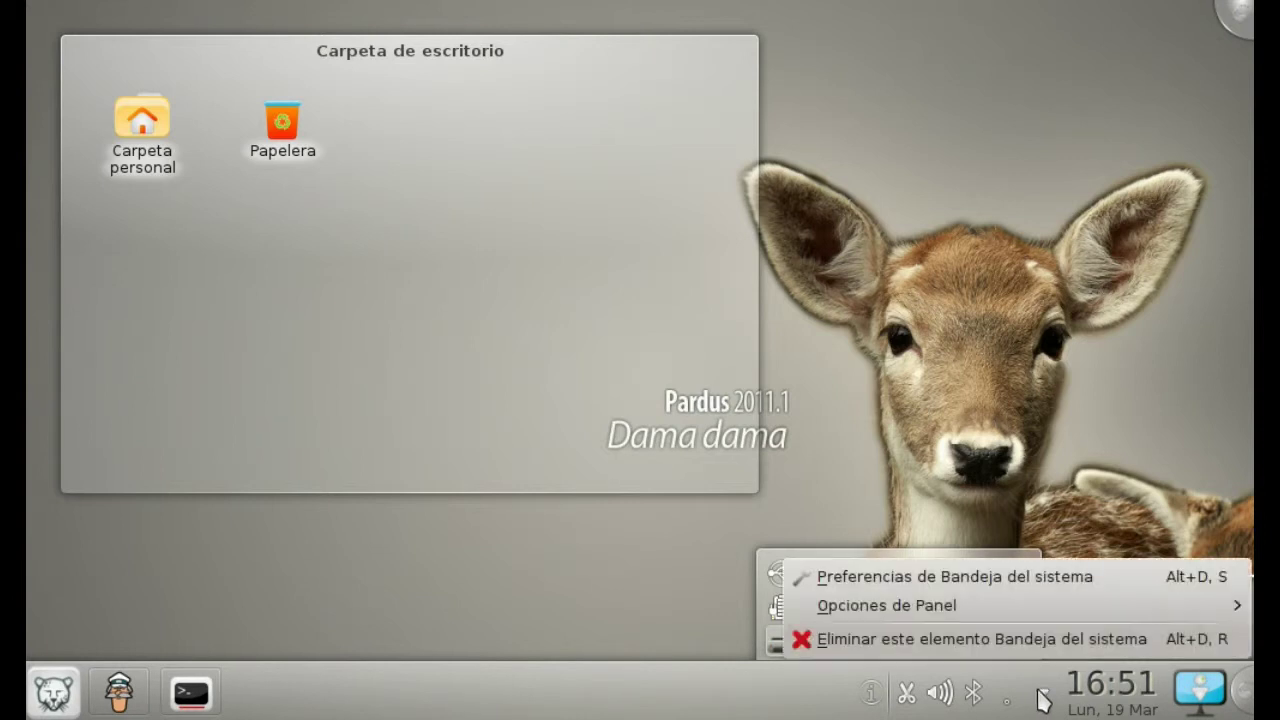
left_click(985, 588)
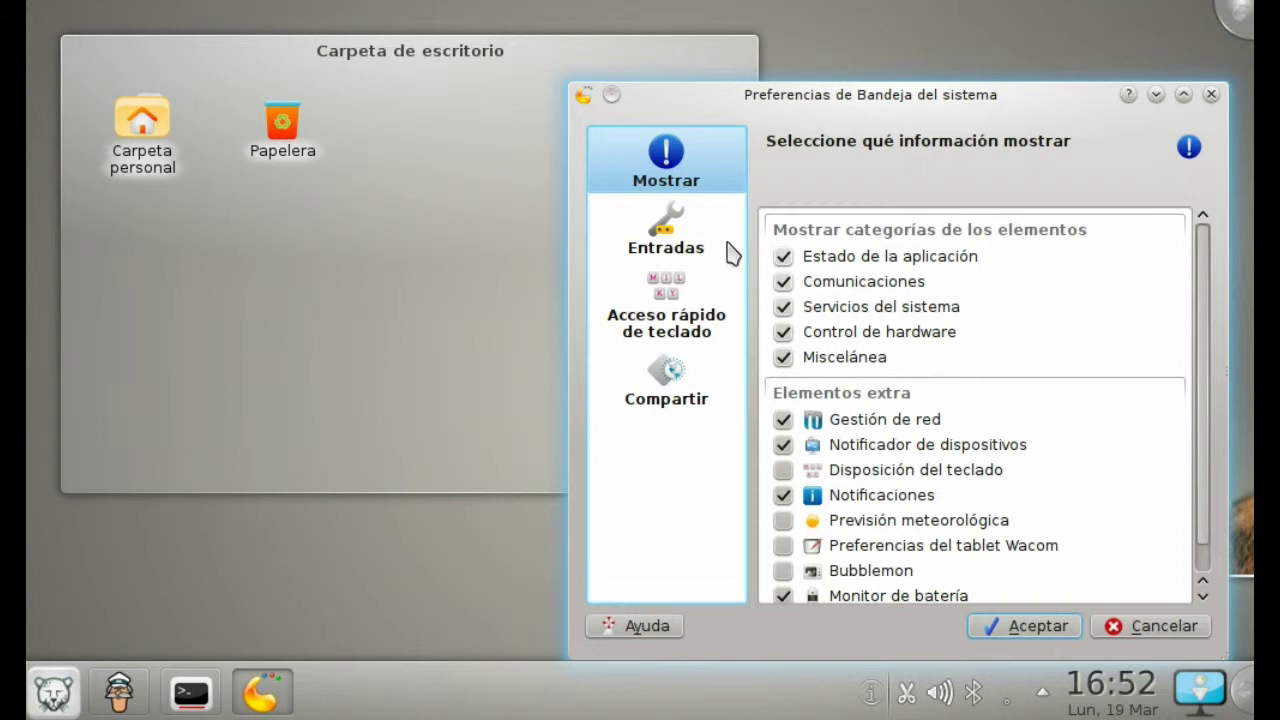
left_click(666, 230)
left_click_drag(1030, 92, 556, 70)
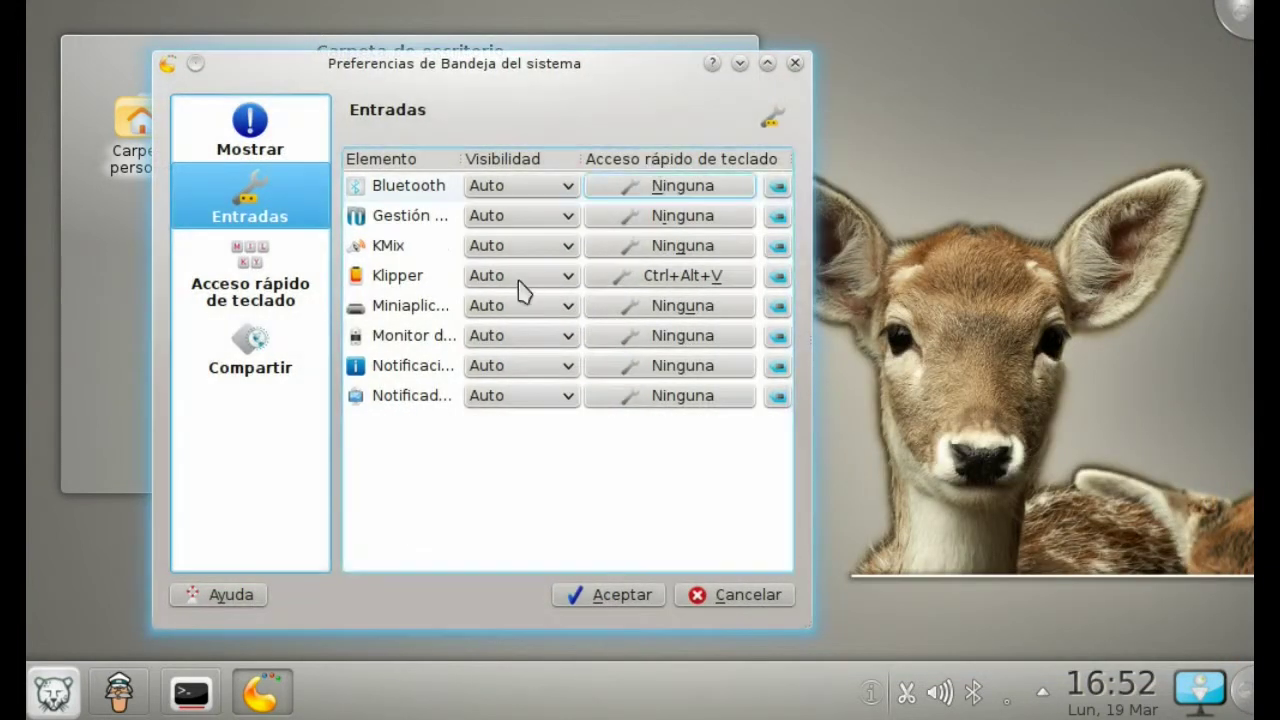
left_click(553, 338)
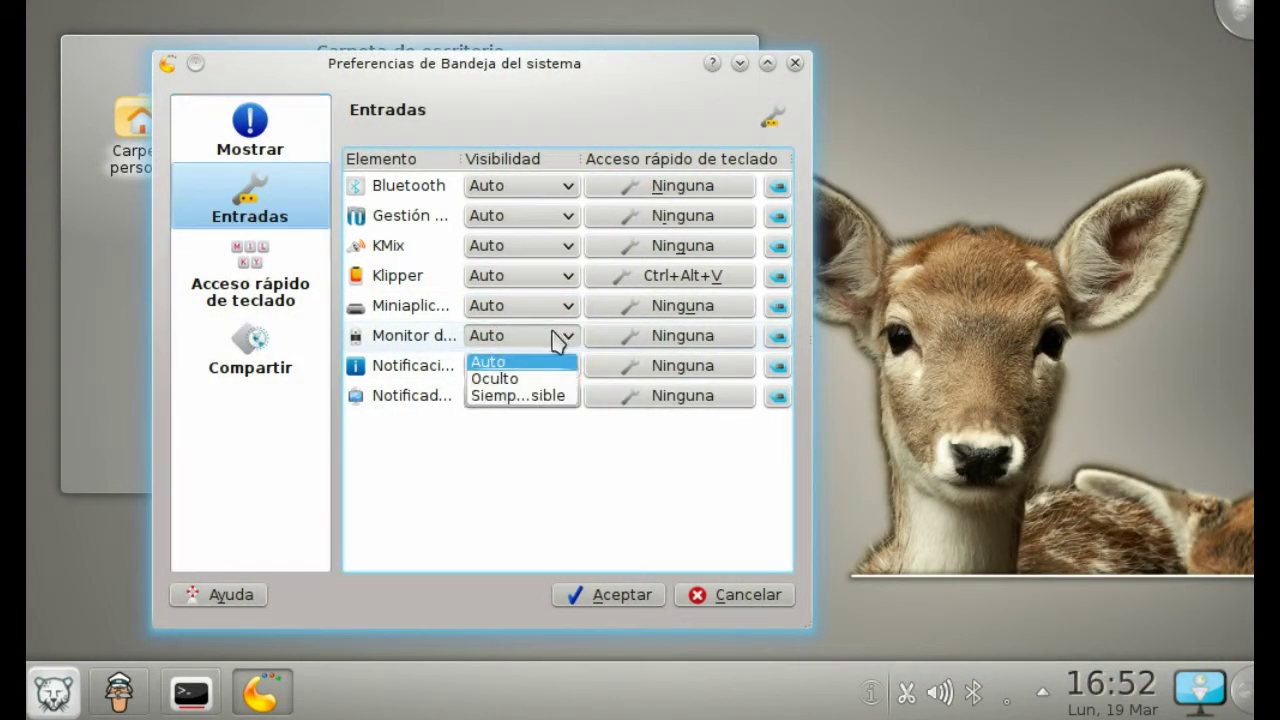
left_click(540, 396)
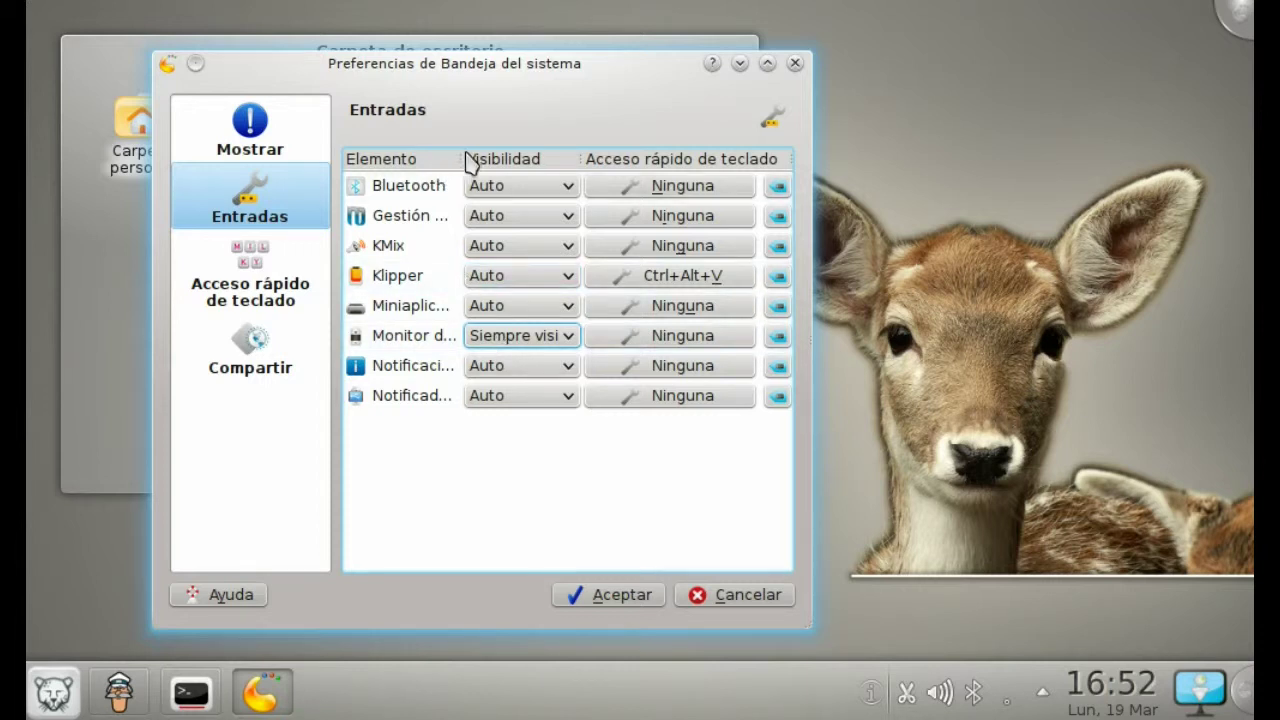
Widen the Elemento column, set Gestión de red and Notificador de dispositivos to always visible, and accept the tray preferences.
left_click_drag(466, 162, 569, 158)
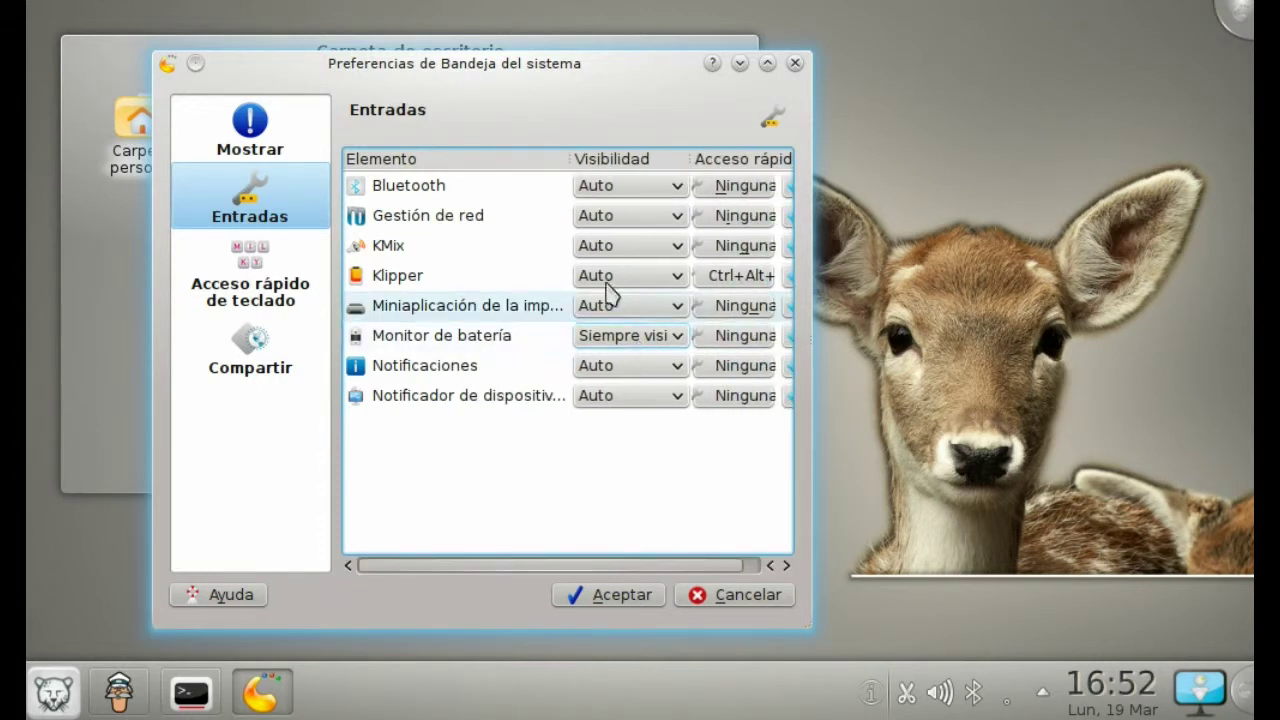
left_click(620, 225)
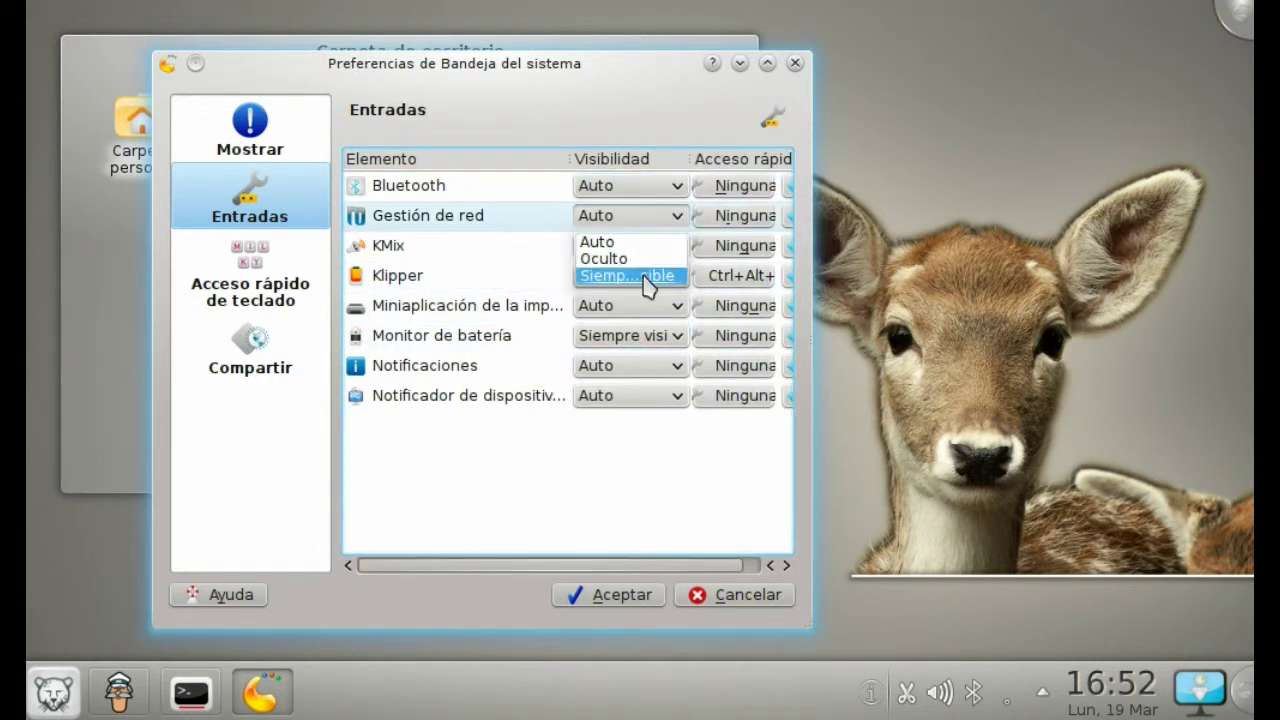
left_click(650, 282)
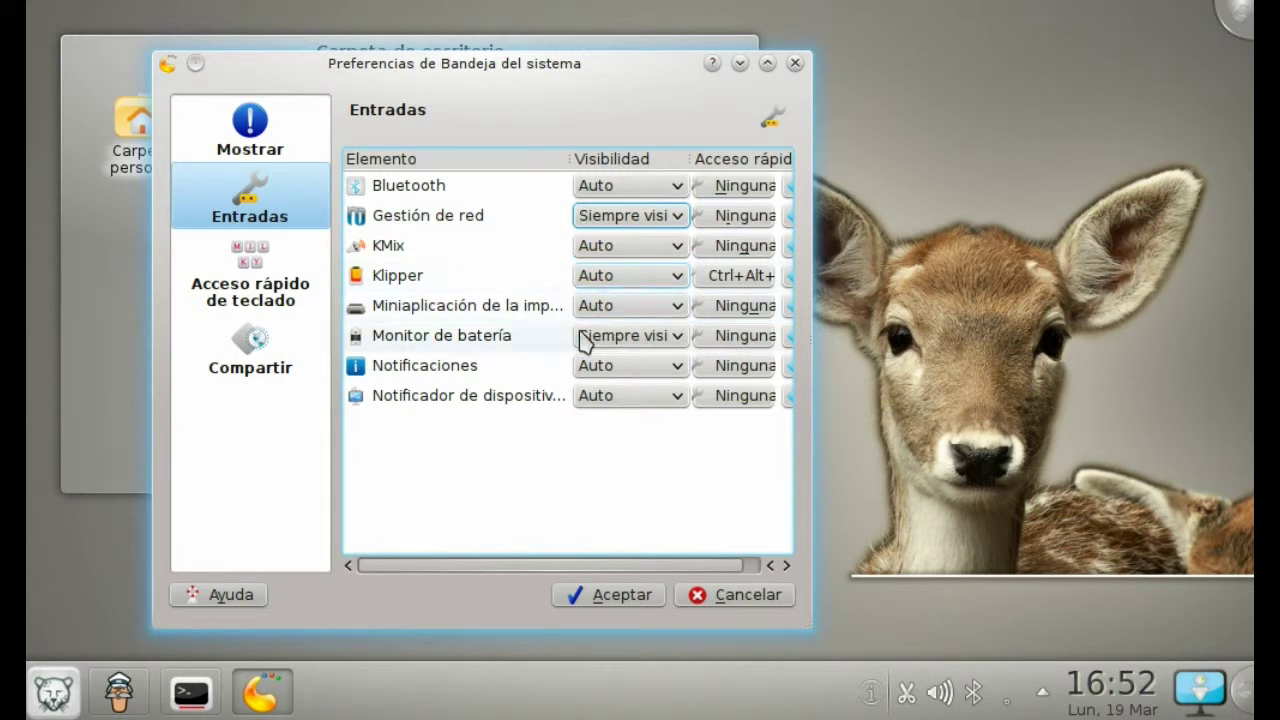
left_click(658, 397)
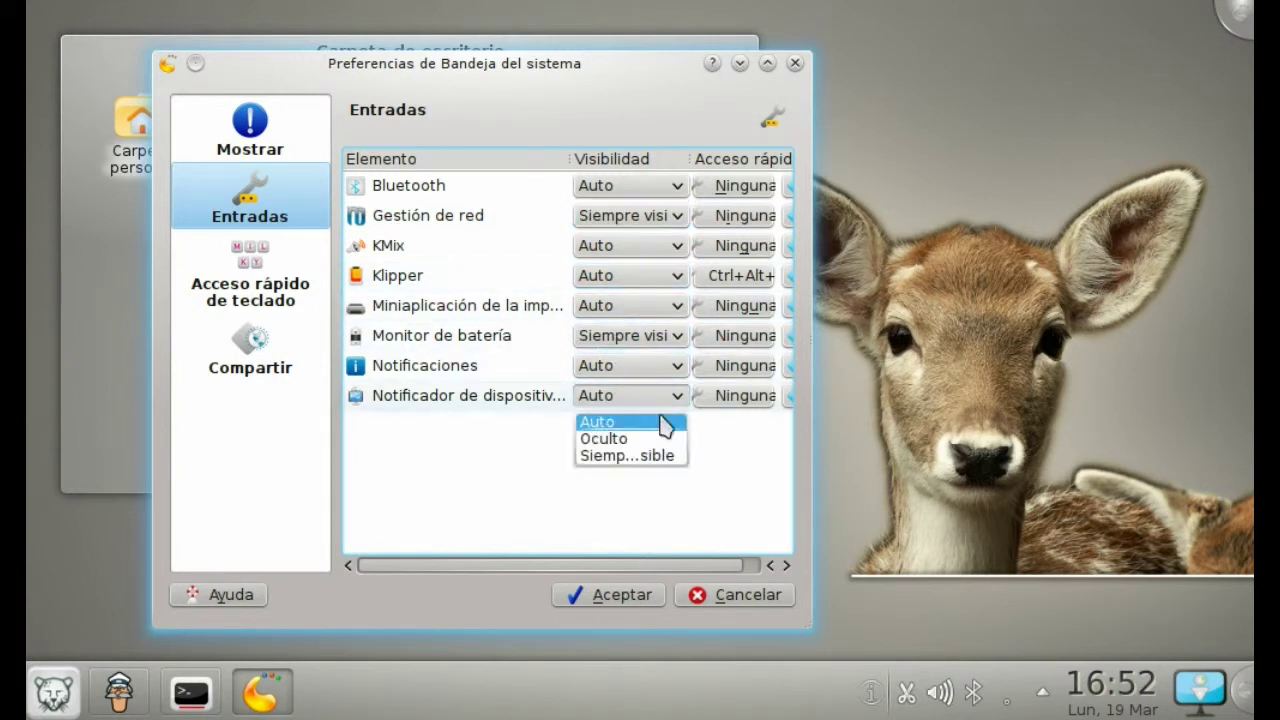
left_click(663, 458)
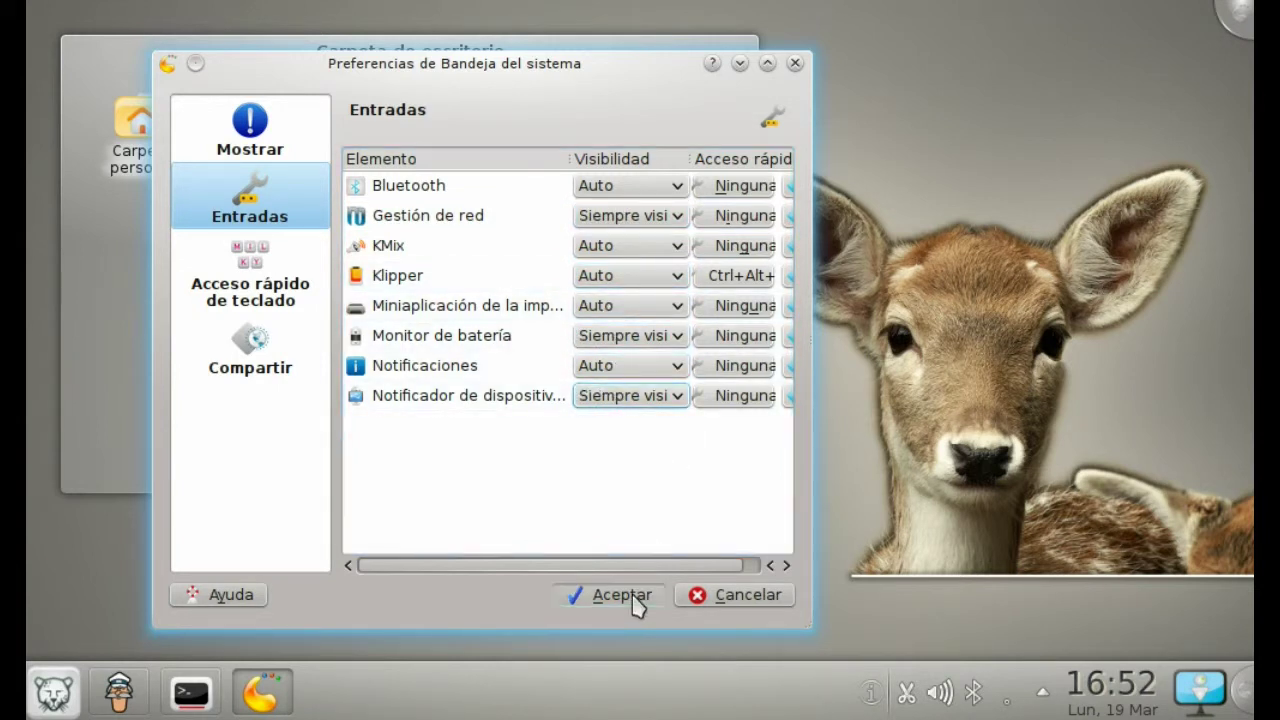
left_click(638, 598)
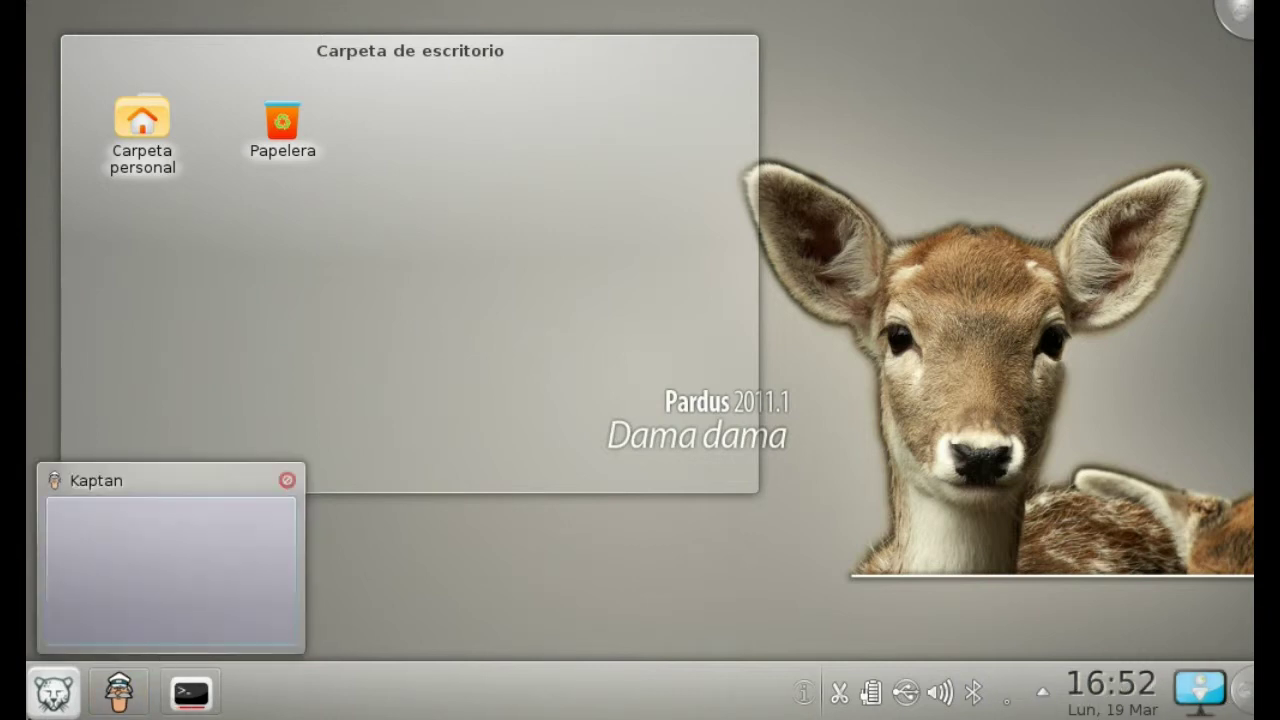
left_click(53, 692)
left_click(53, 692)
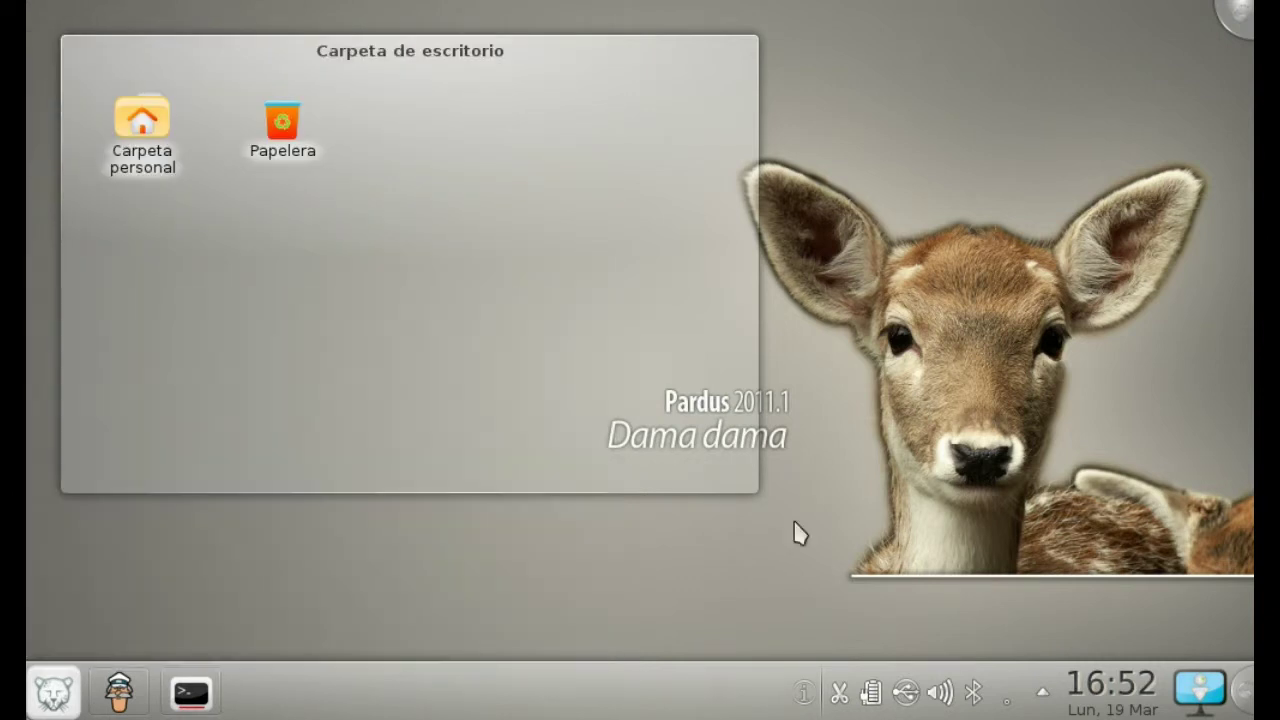
Move the Carpeta de escritorio widget slightly toward the middle of the desktop, and remove it.
mouse_move(750, 57)
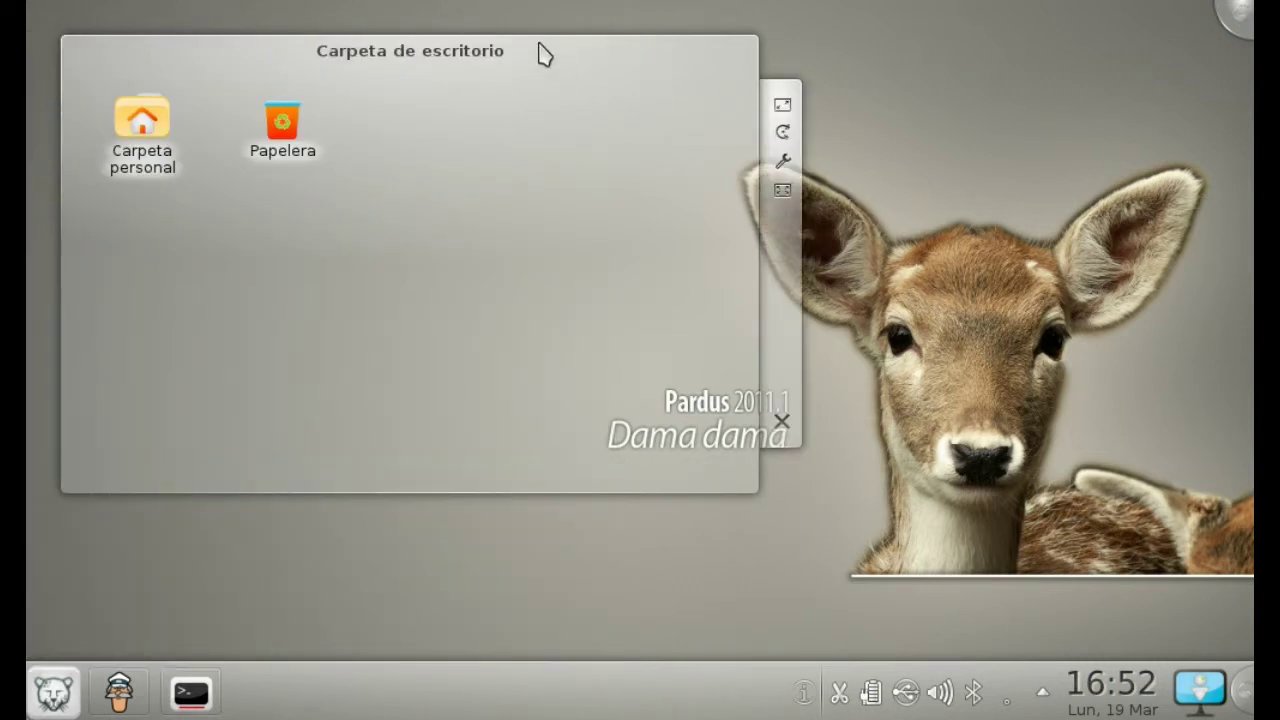
left_click_drag(544, 54, 629, 87)
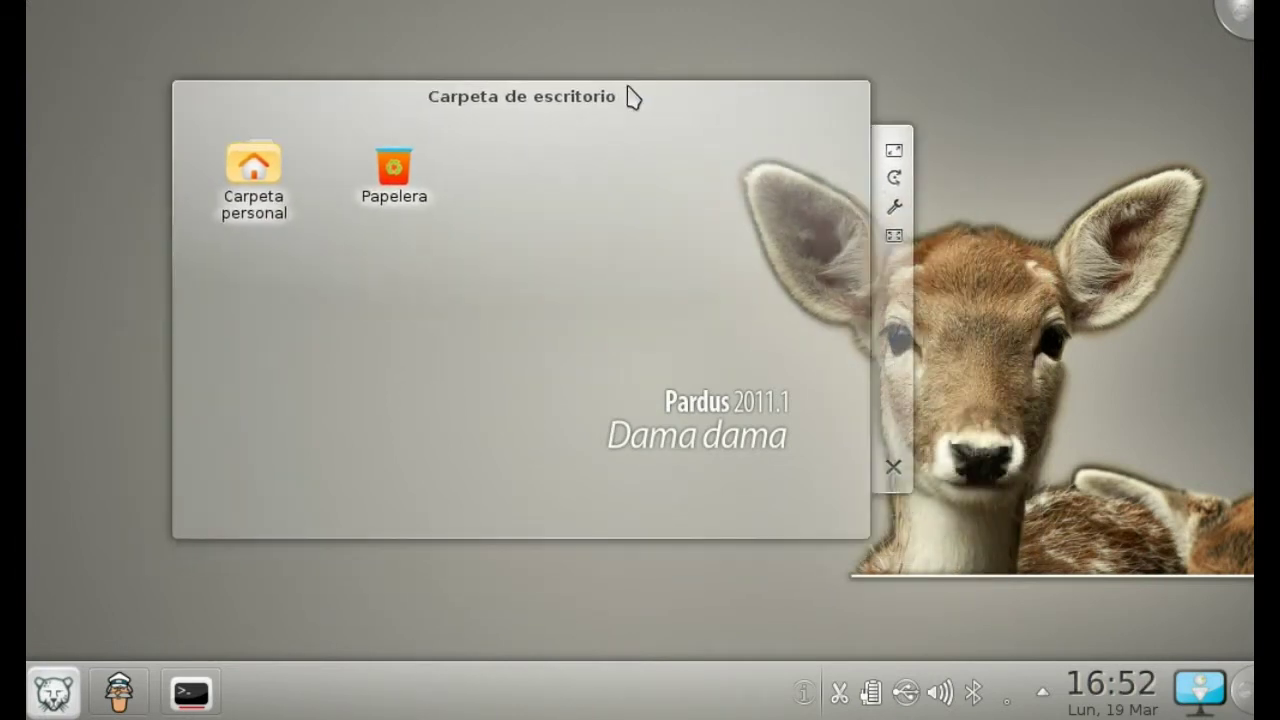
left_click(896, 471)
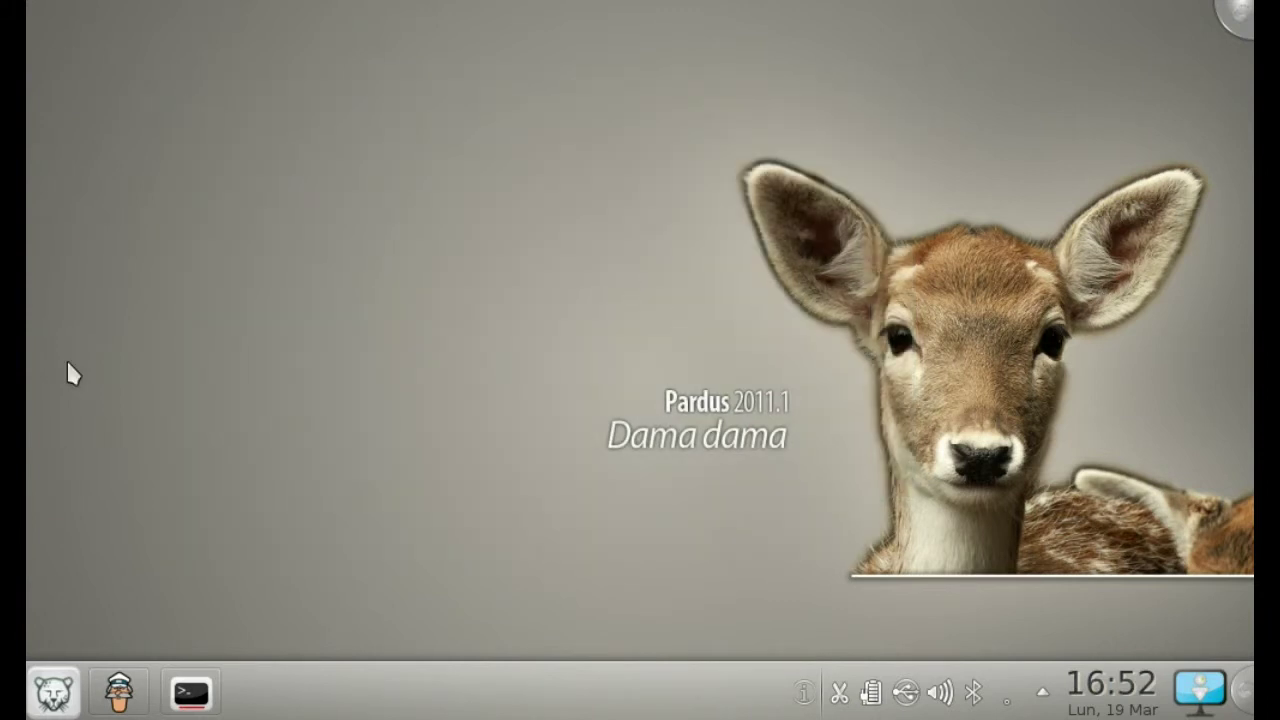
Change the desktop layout to Vista de carpeta in the desktop preferences and apply it.
right_click(537, 357)
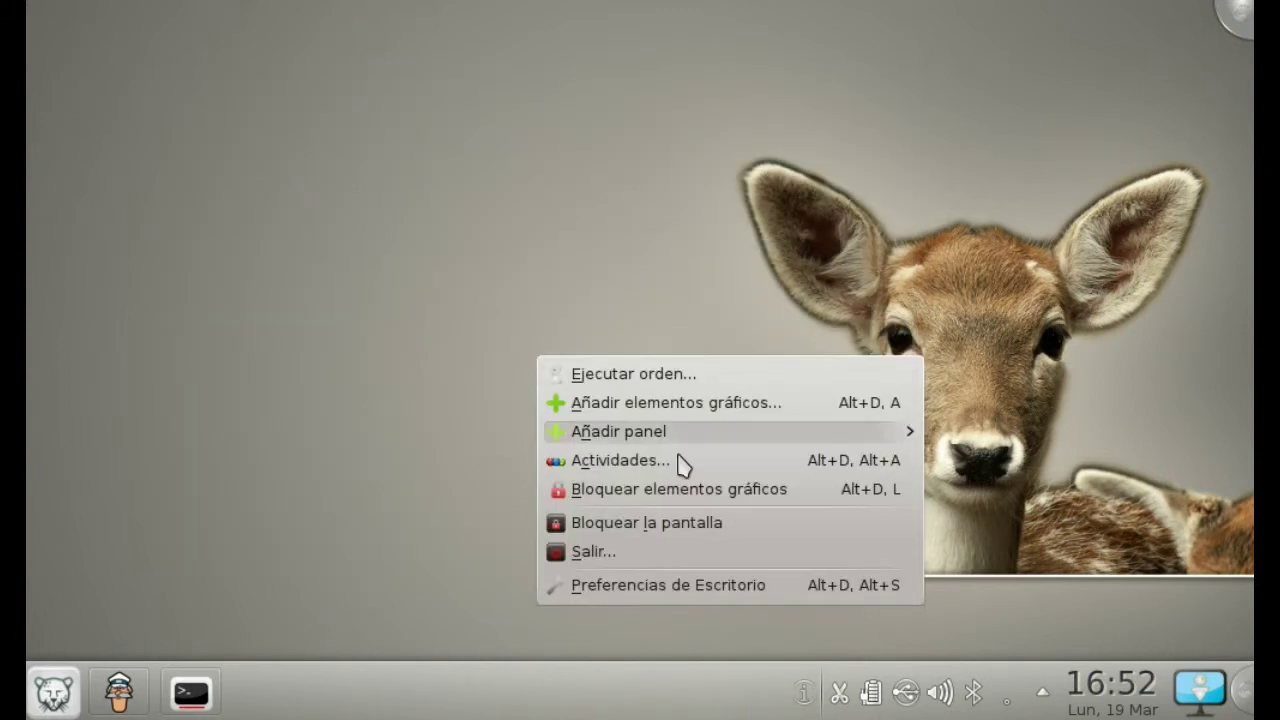
left_click(694, 587)
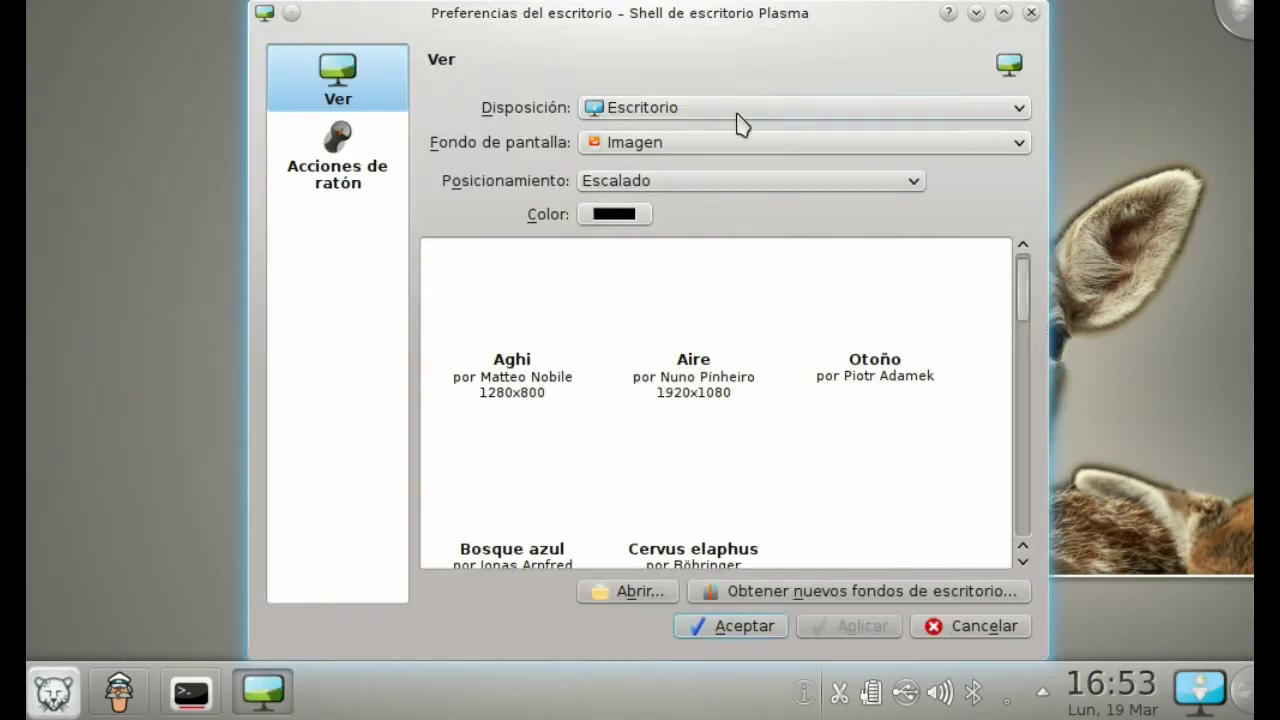
left_click(733, 110)
left_click(737, 303)
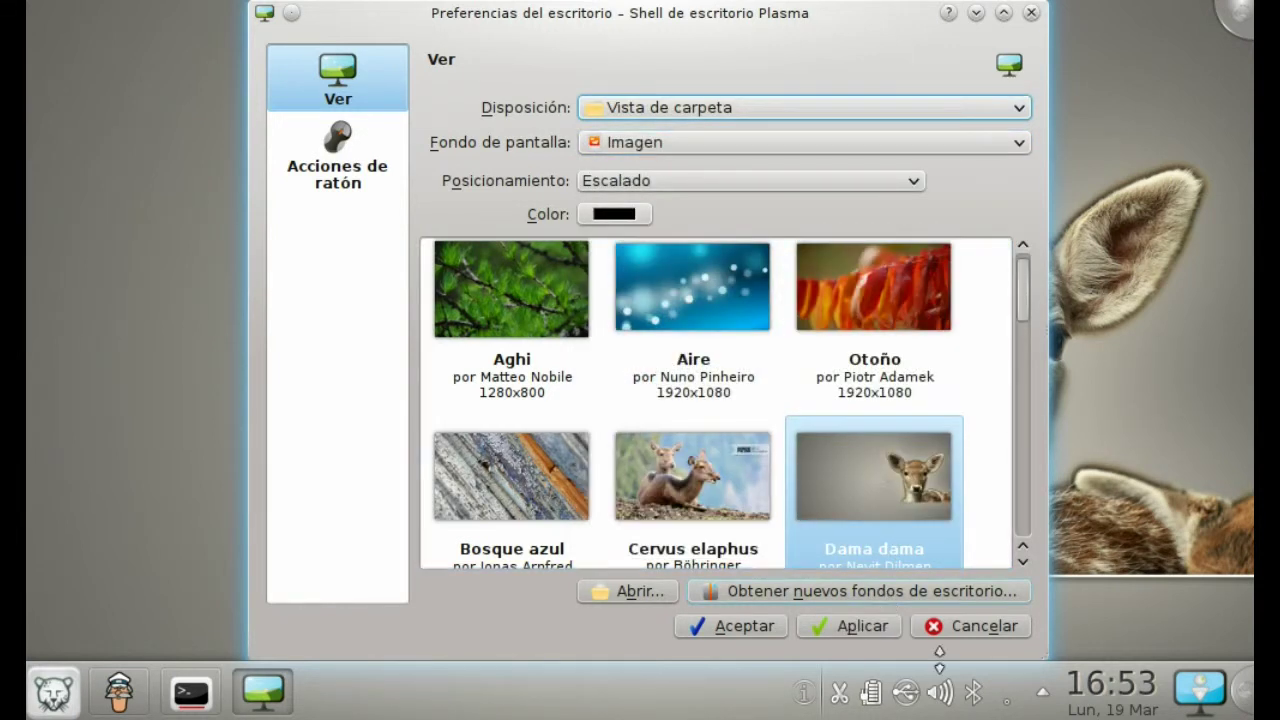
left_click(872, 632)
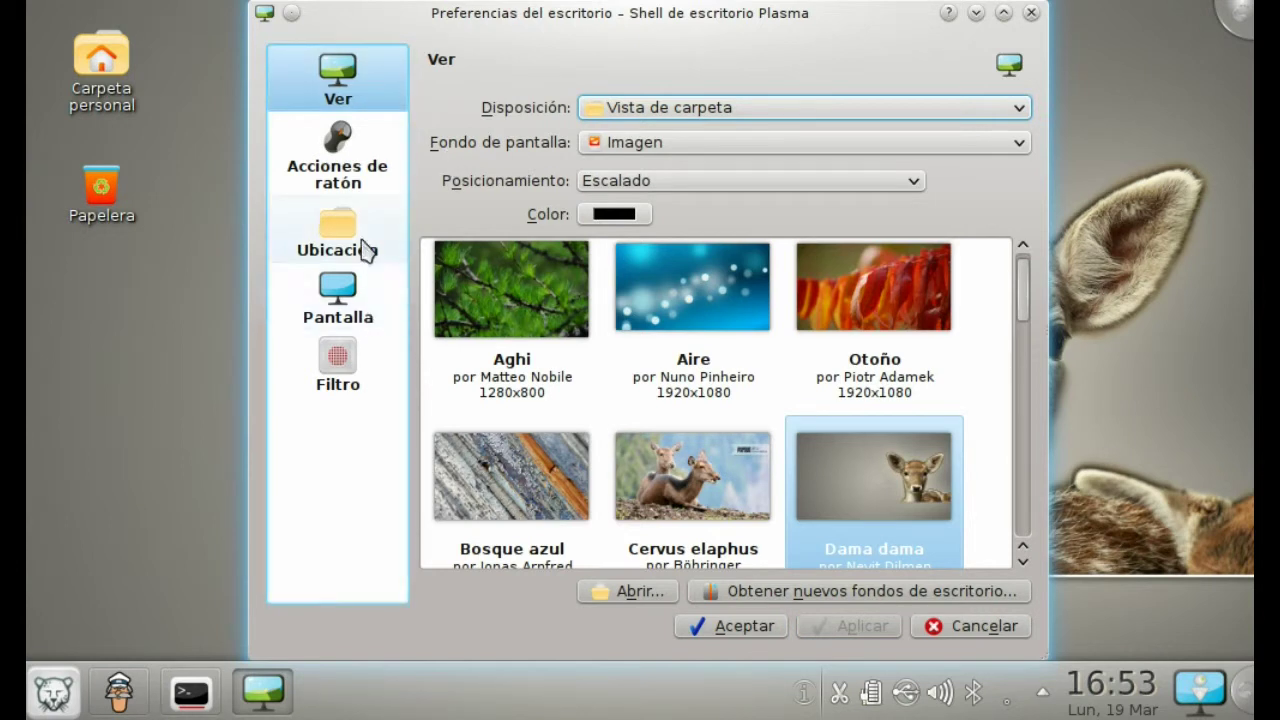
Increase the desktop icon size by one notch, check the Ubicación and Filtro settings, and accept the desktop preferences.
left_click(339, 258)
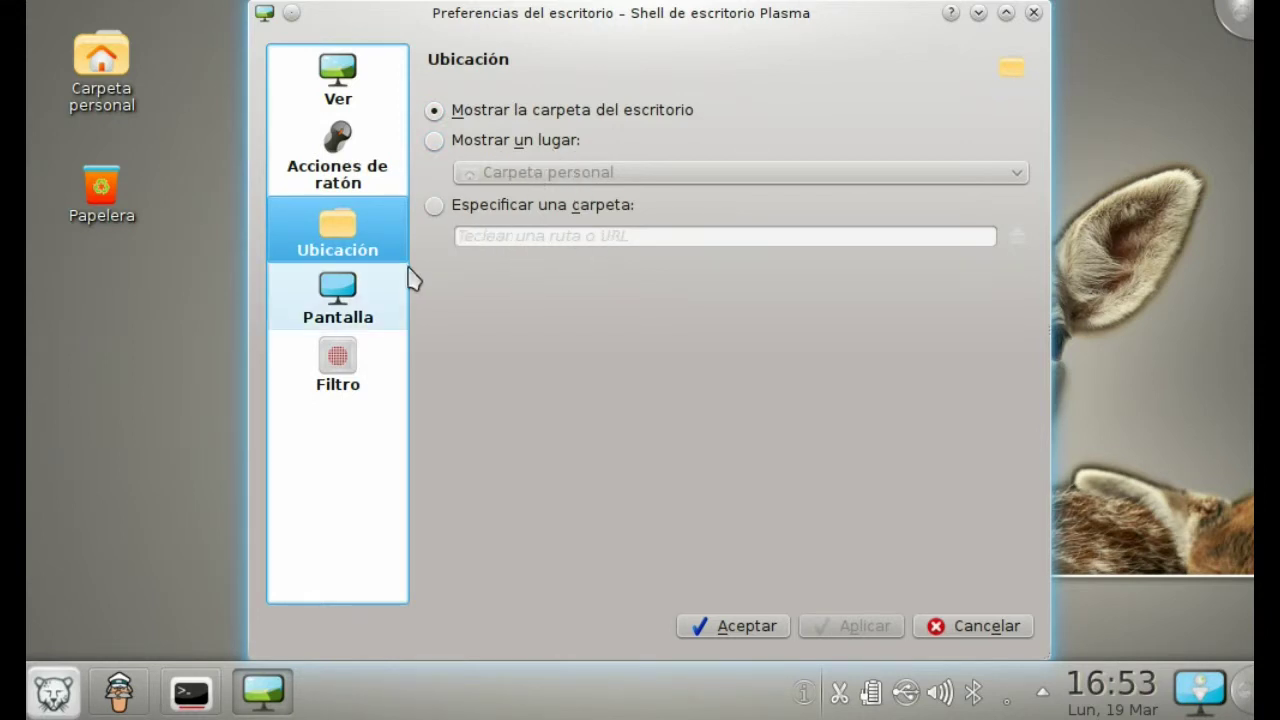
left_click(357, 318)
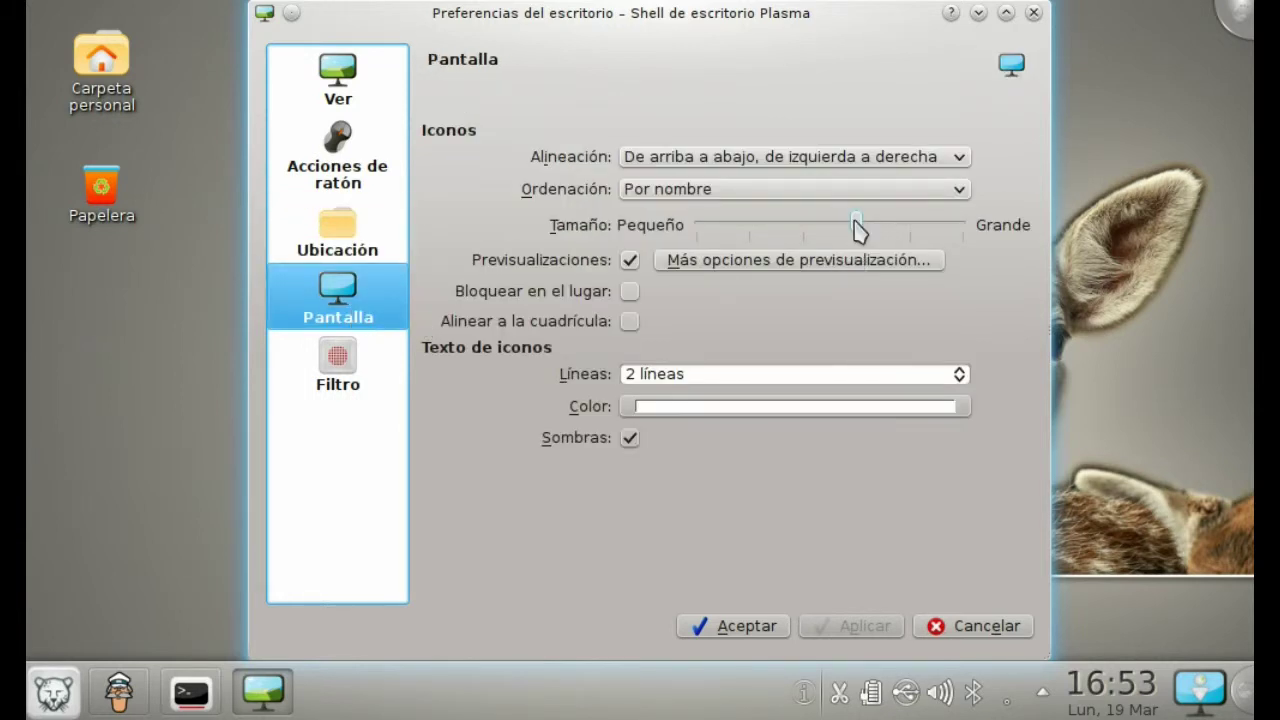
left_click_drag(856, 224, 910, 224)
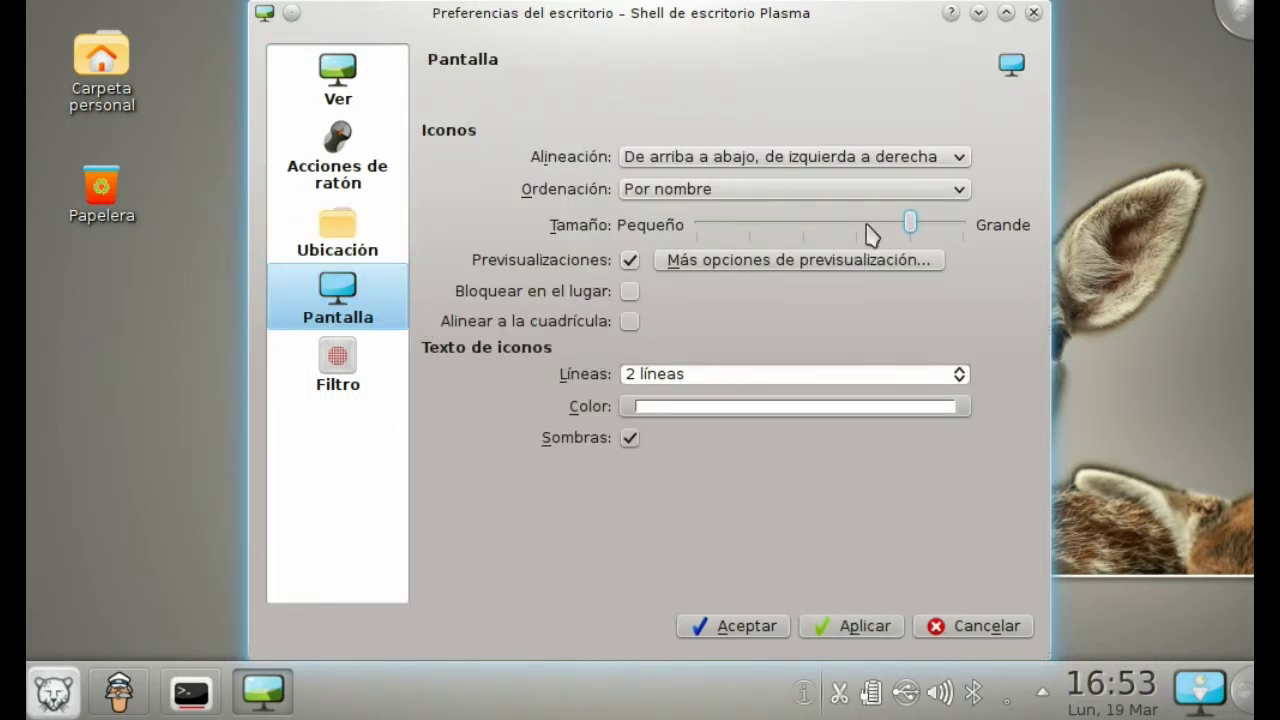
left_click(857, 627)
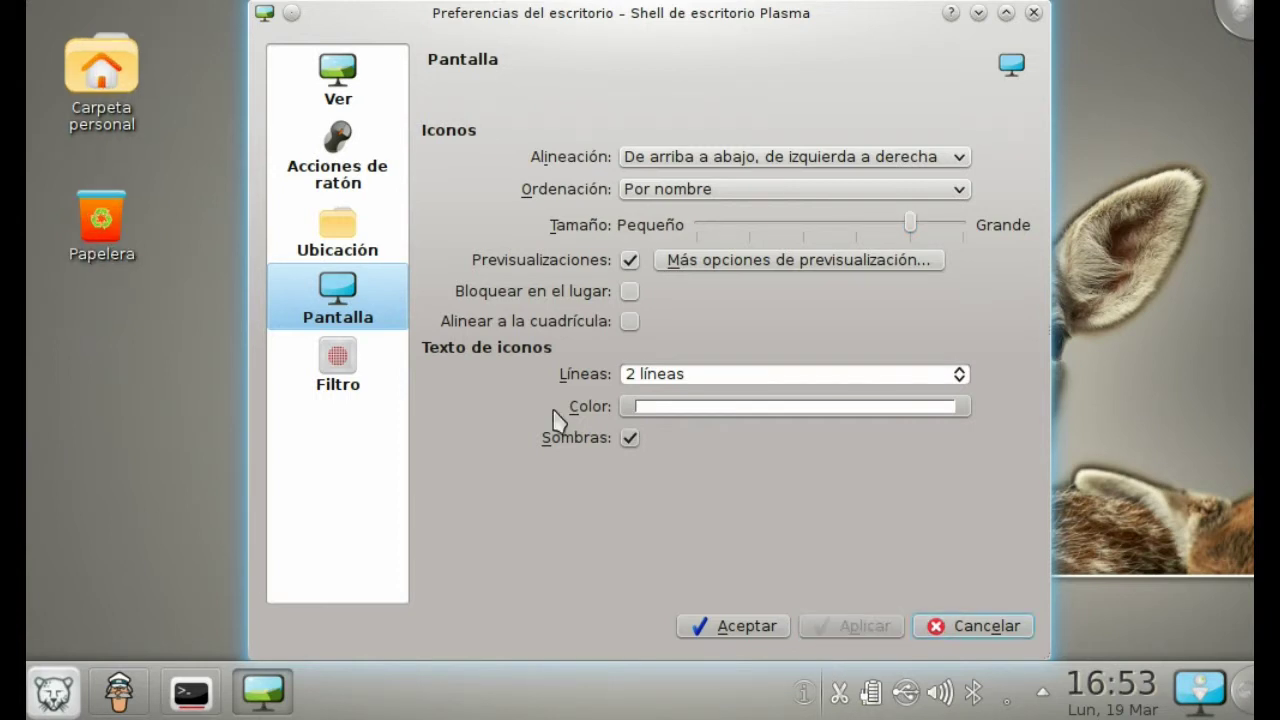
left_click(335, 388)
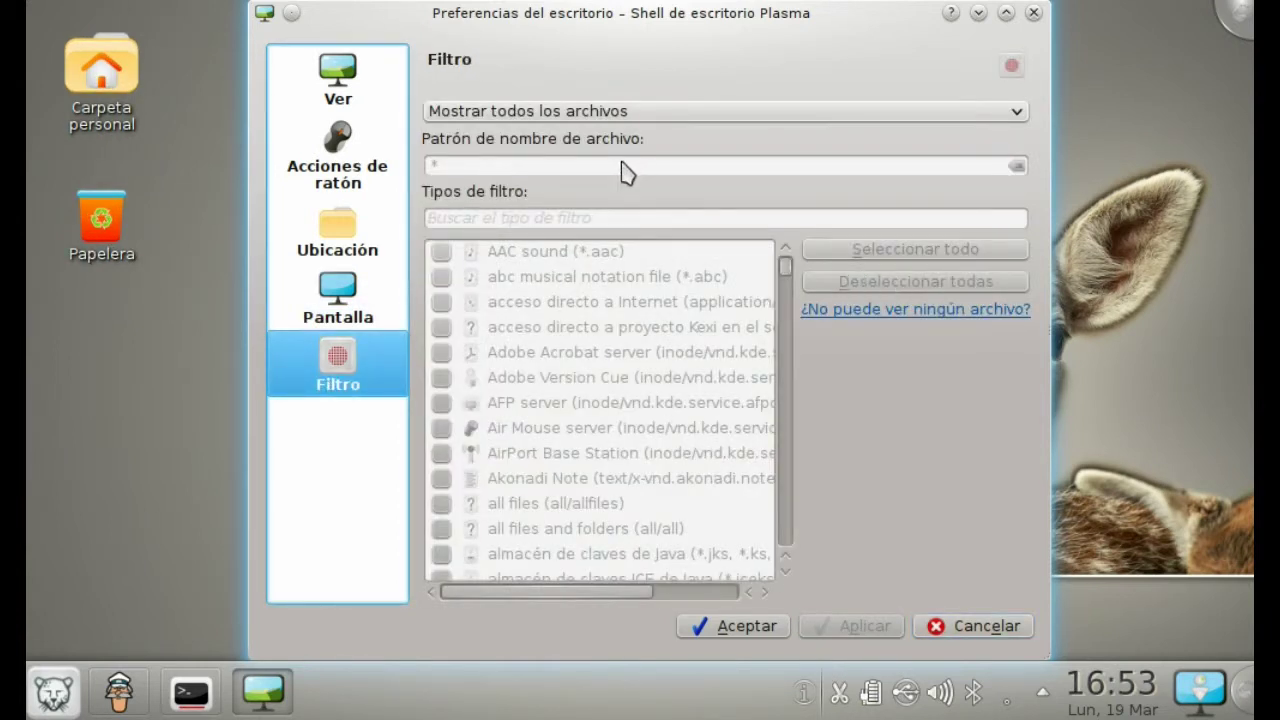
left_click(728, 636)
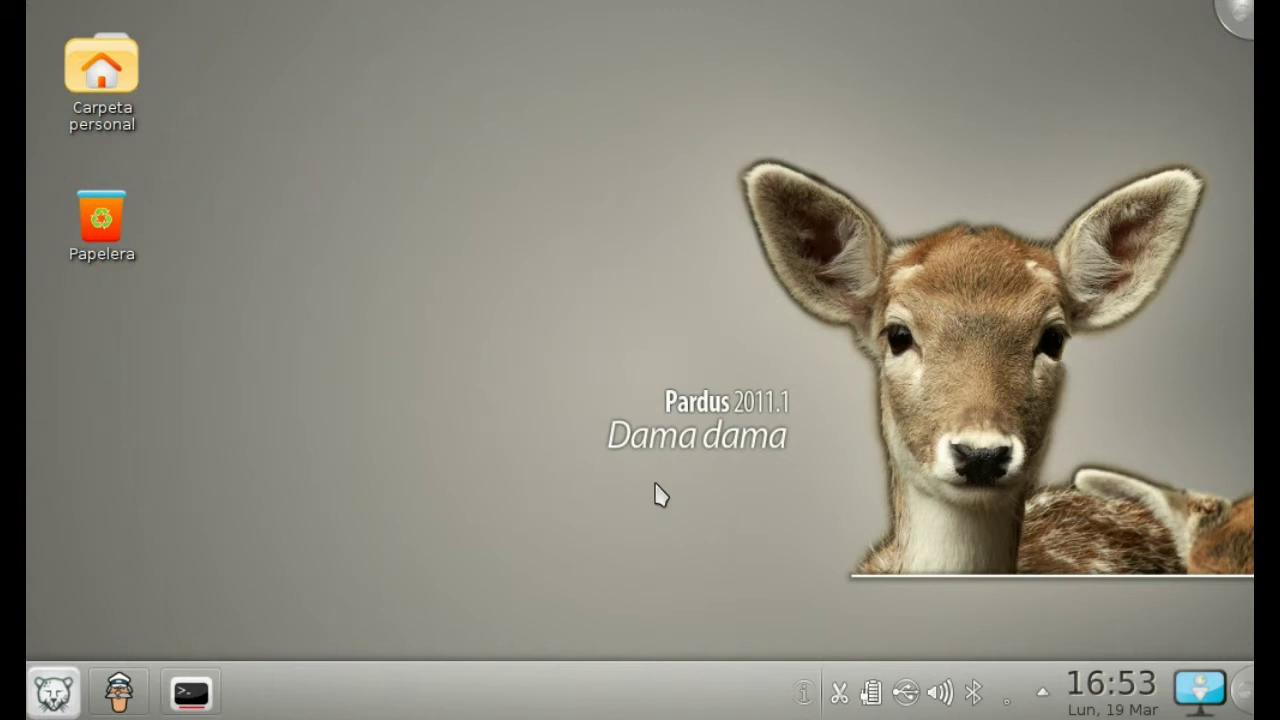
Lock the desktop and panel widgets through the panel options.
right_click(551, 673)
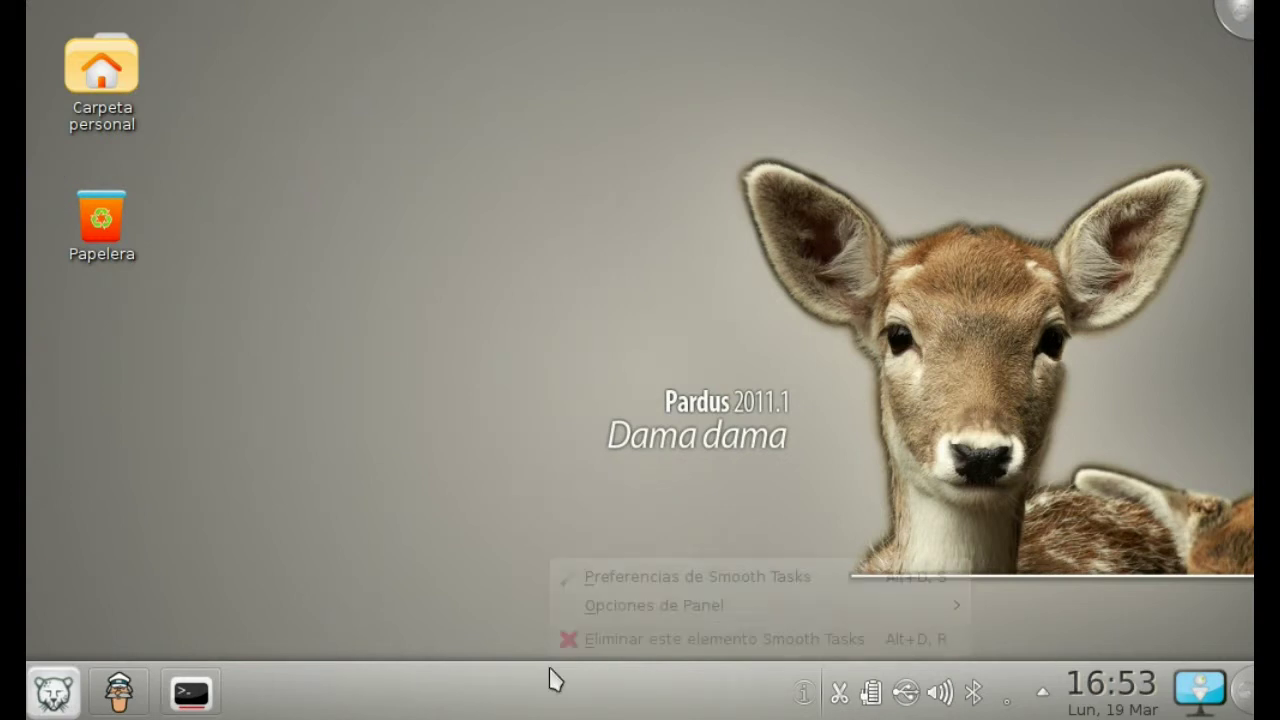
mouse_move(727, 608)
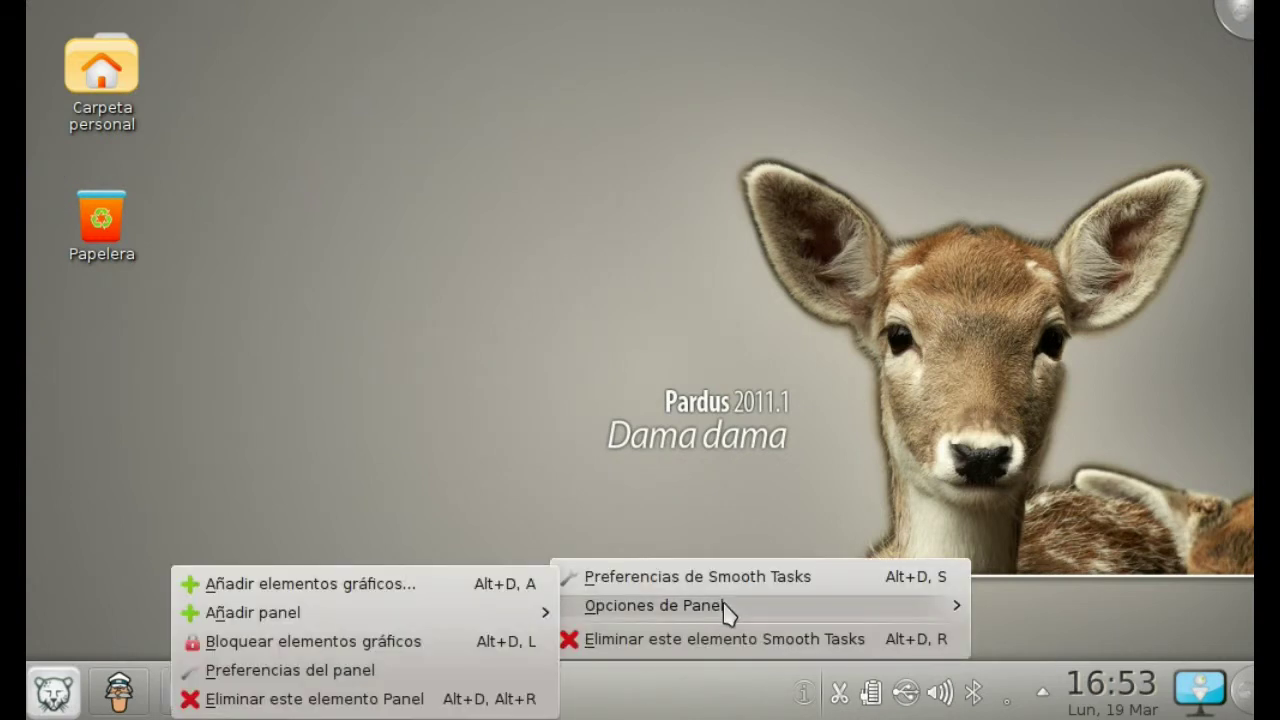
left_click(437, 648)
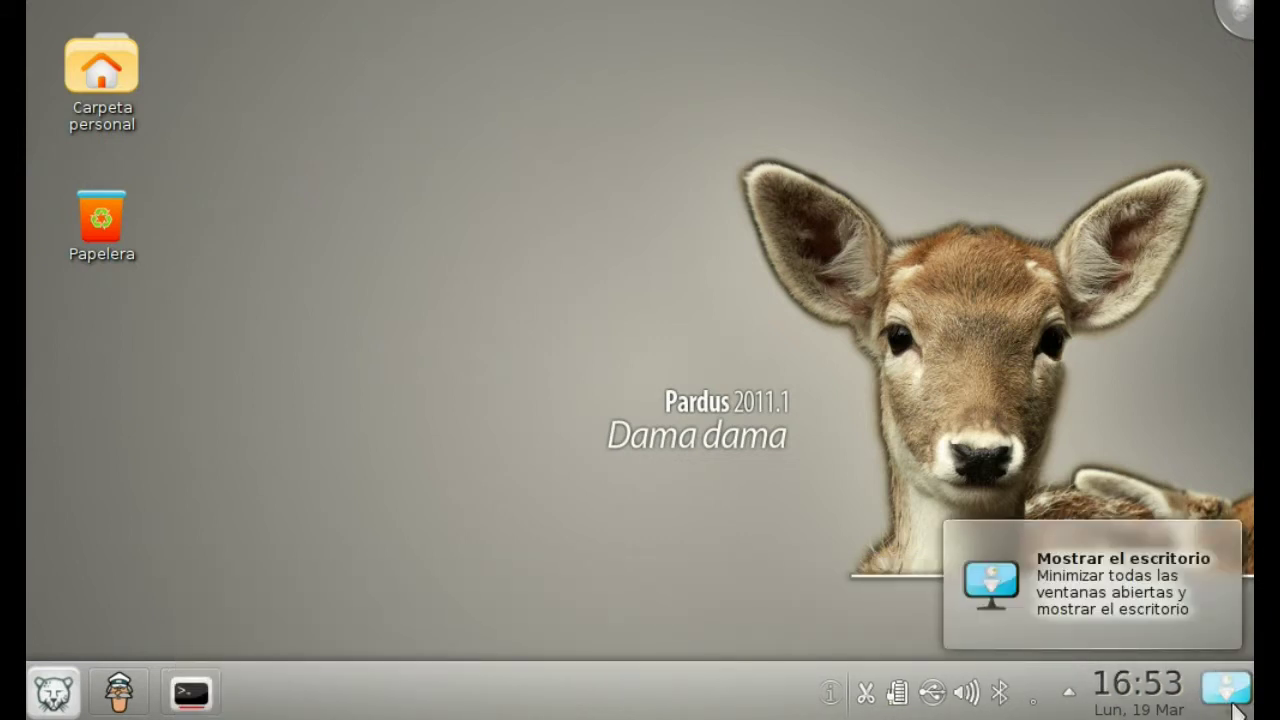
Open Preferencias del sistema from the application launcher and maximize its window.
left_click(53, 692)
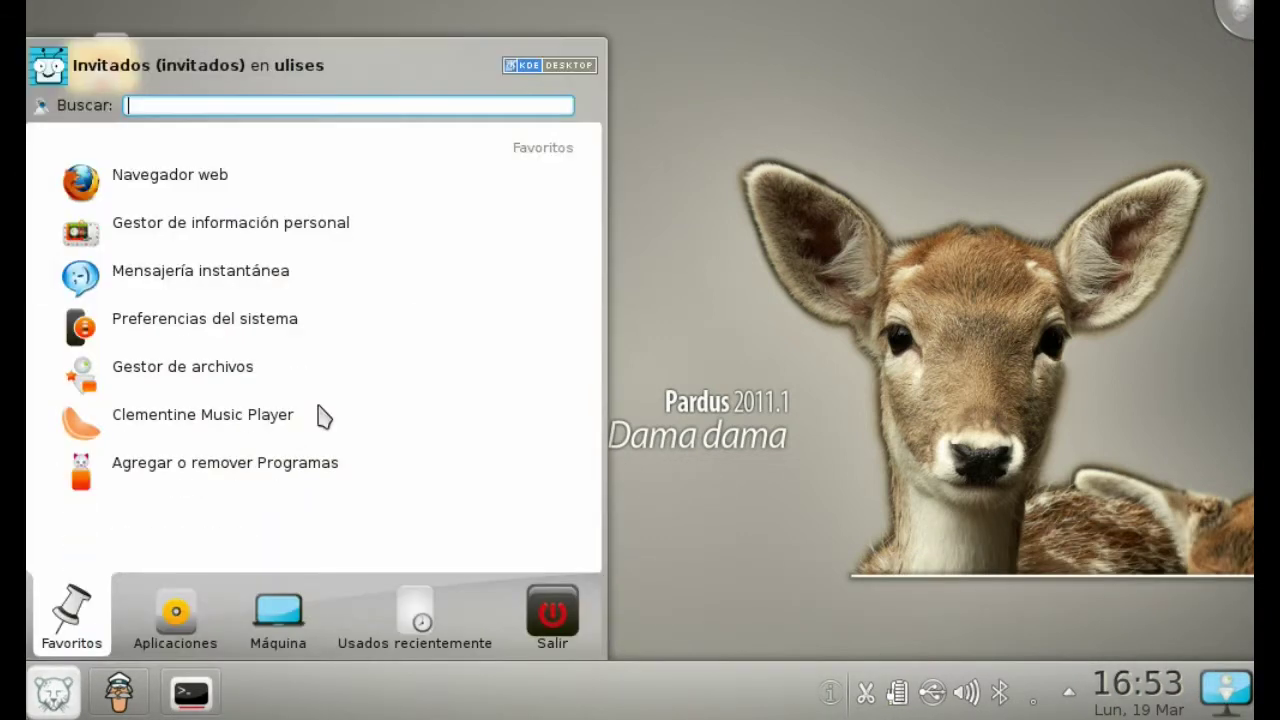
left_click(252, 341)
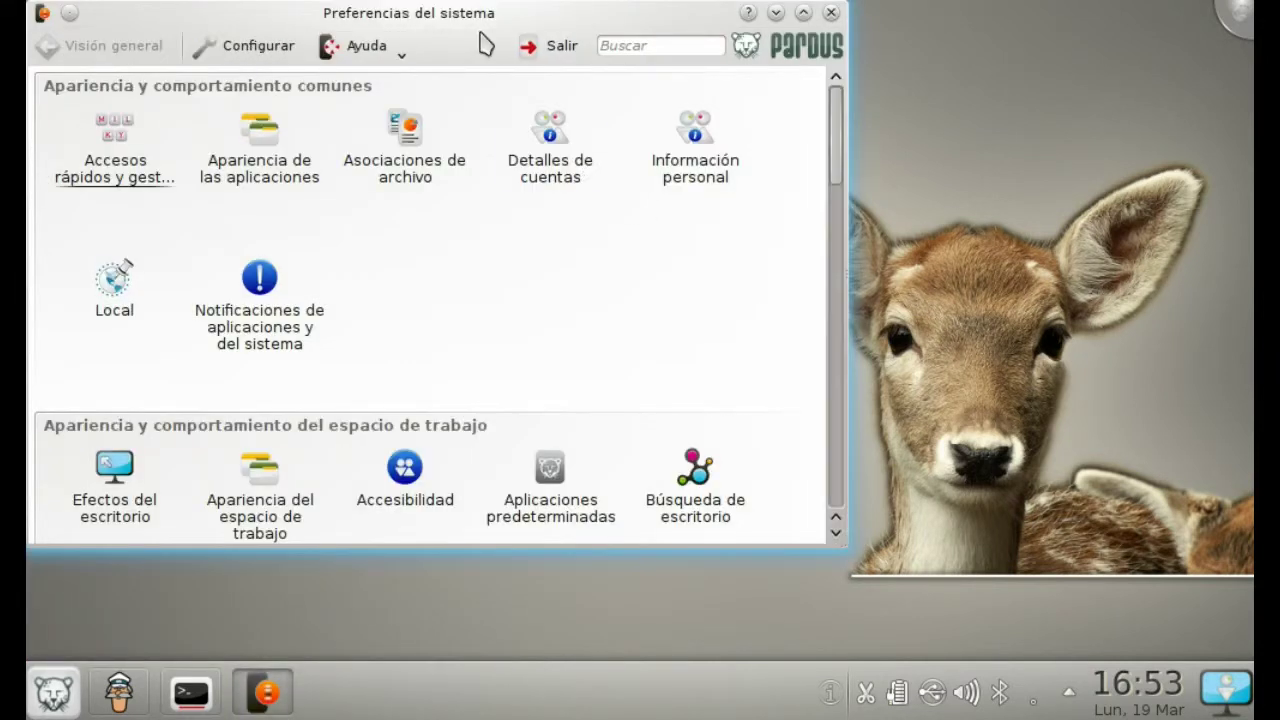
double_click(434, 14)
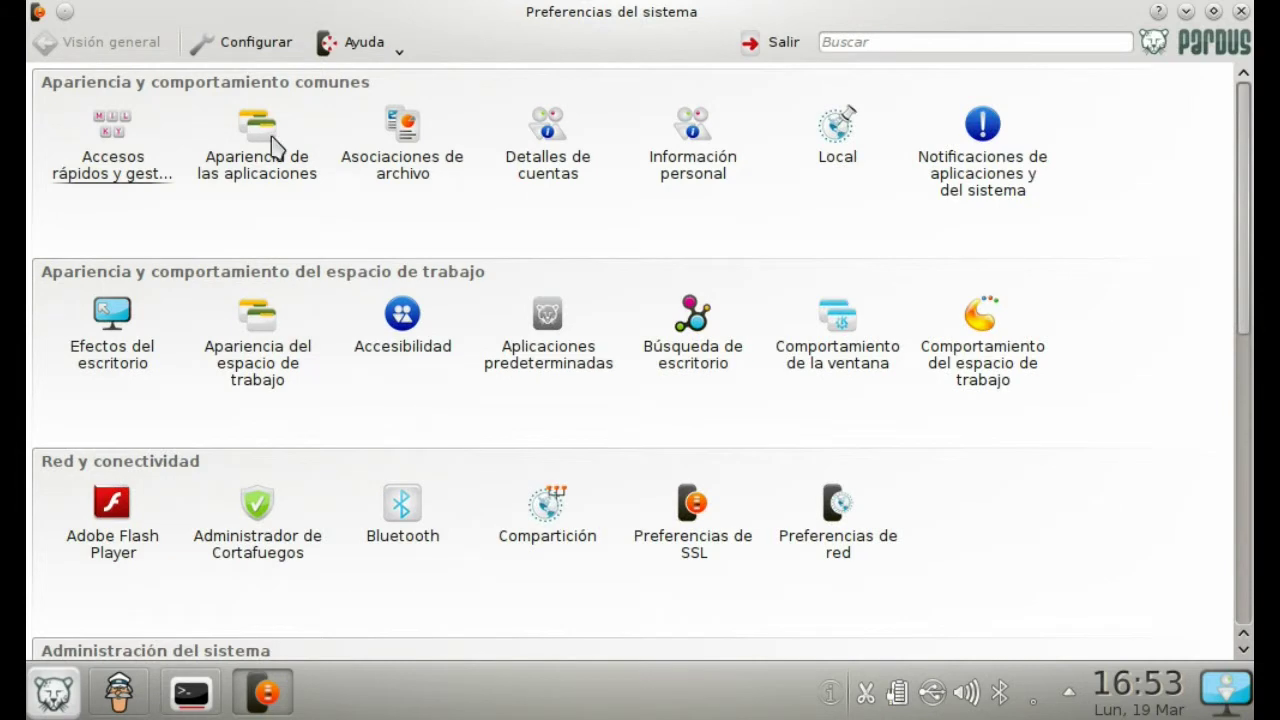
Review the Estilo, Colores, Iconos, Tipos de letra and Emoticonos pages of Apariencia de las aplicaciones, and return to the overview.
left_click(262, 178)
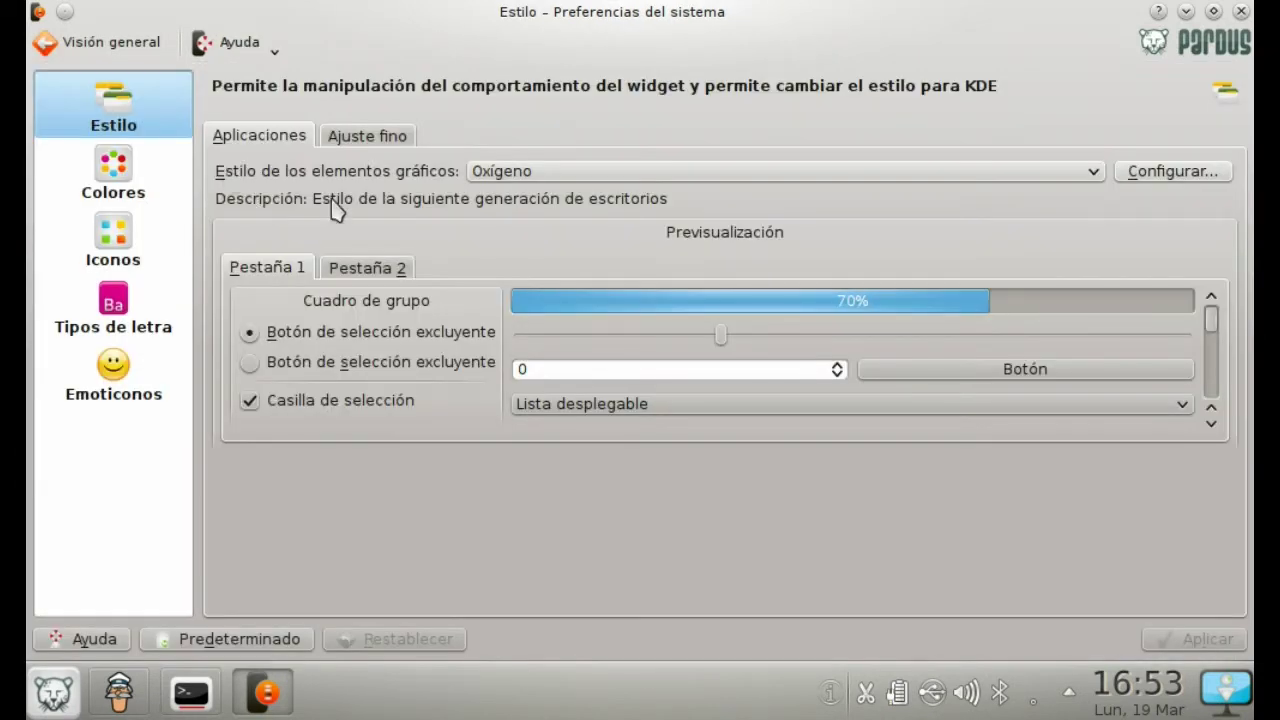
left_click(152, 192)
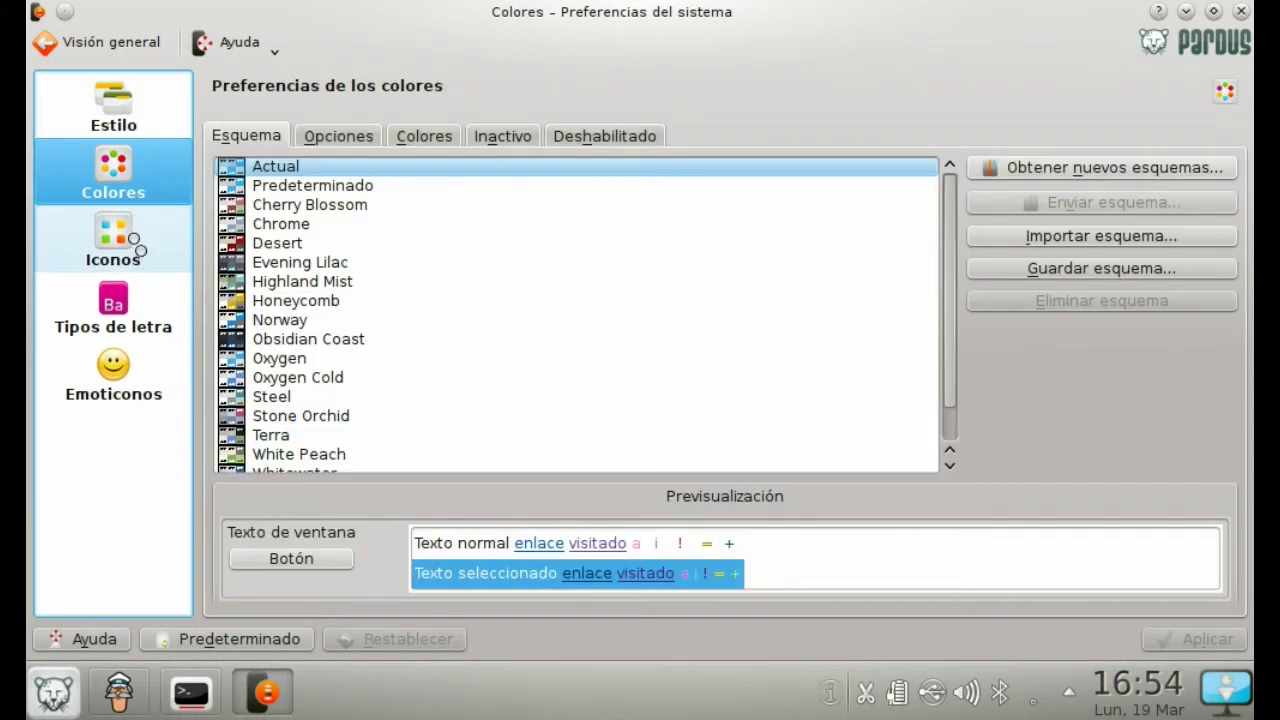
left_click(135, 245)
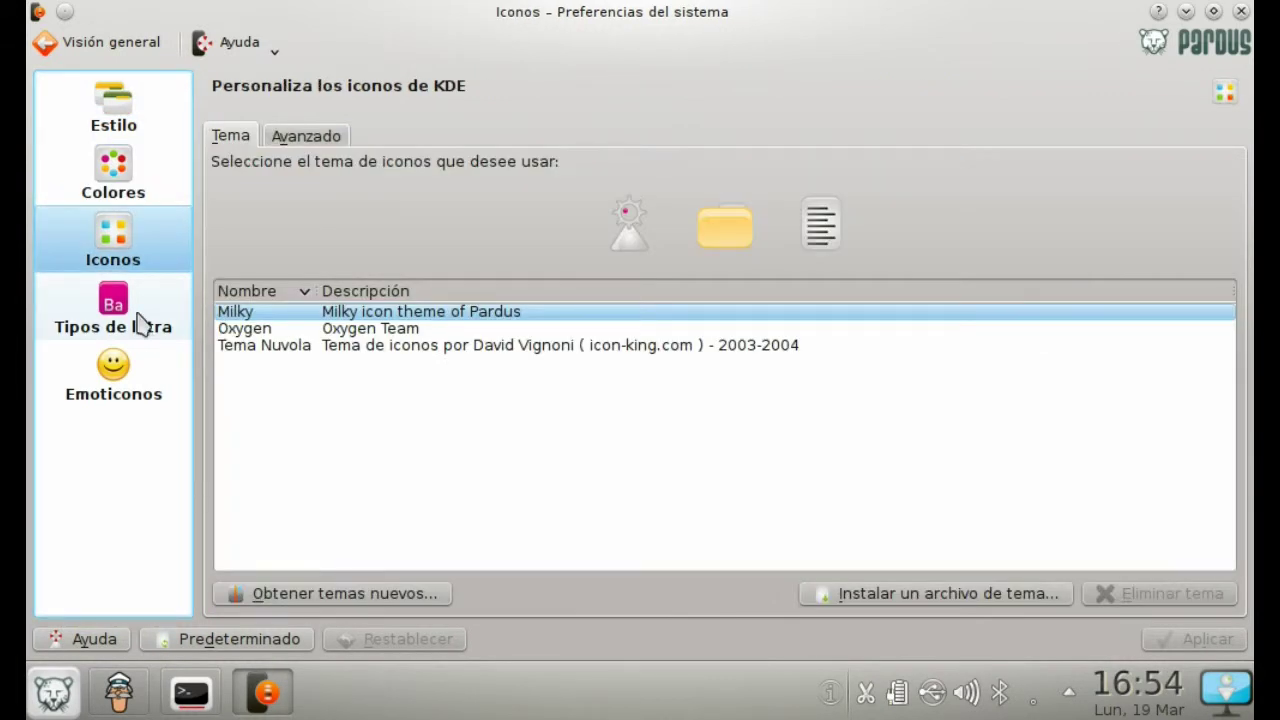
left_click(140, 322)
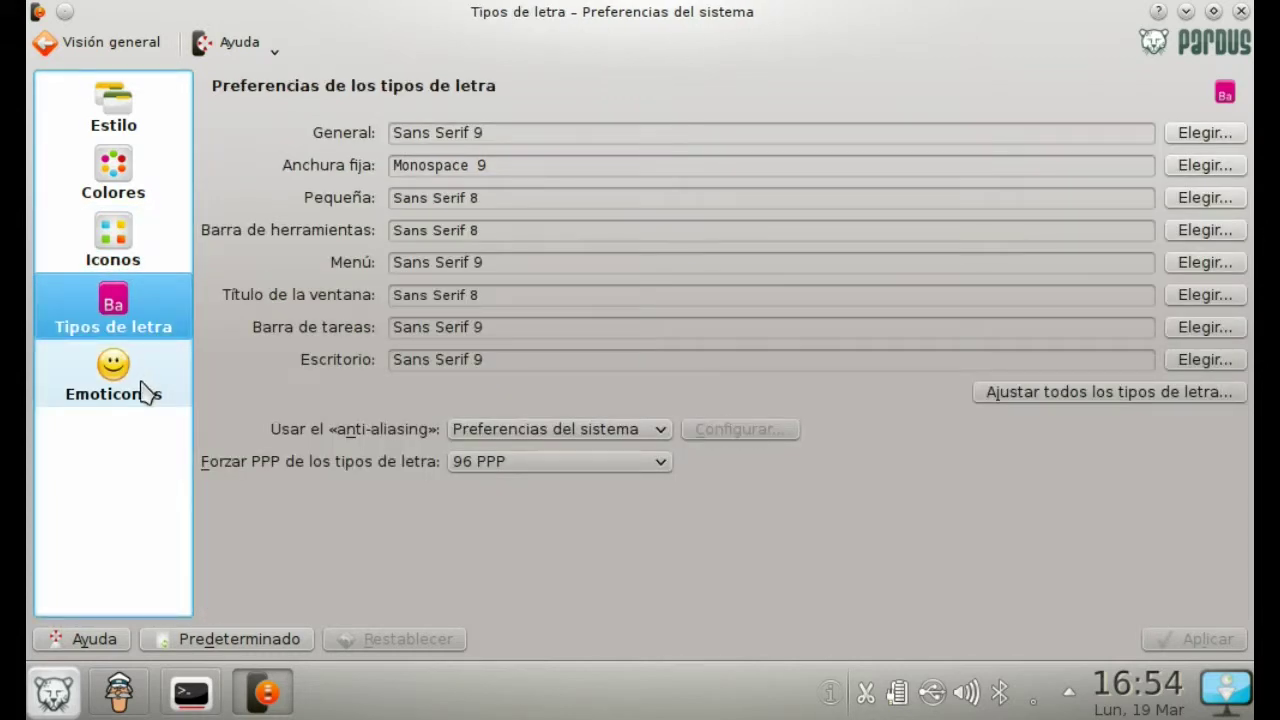
left_click(137, 389)
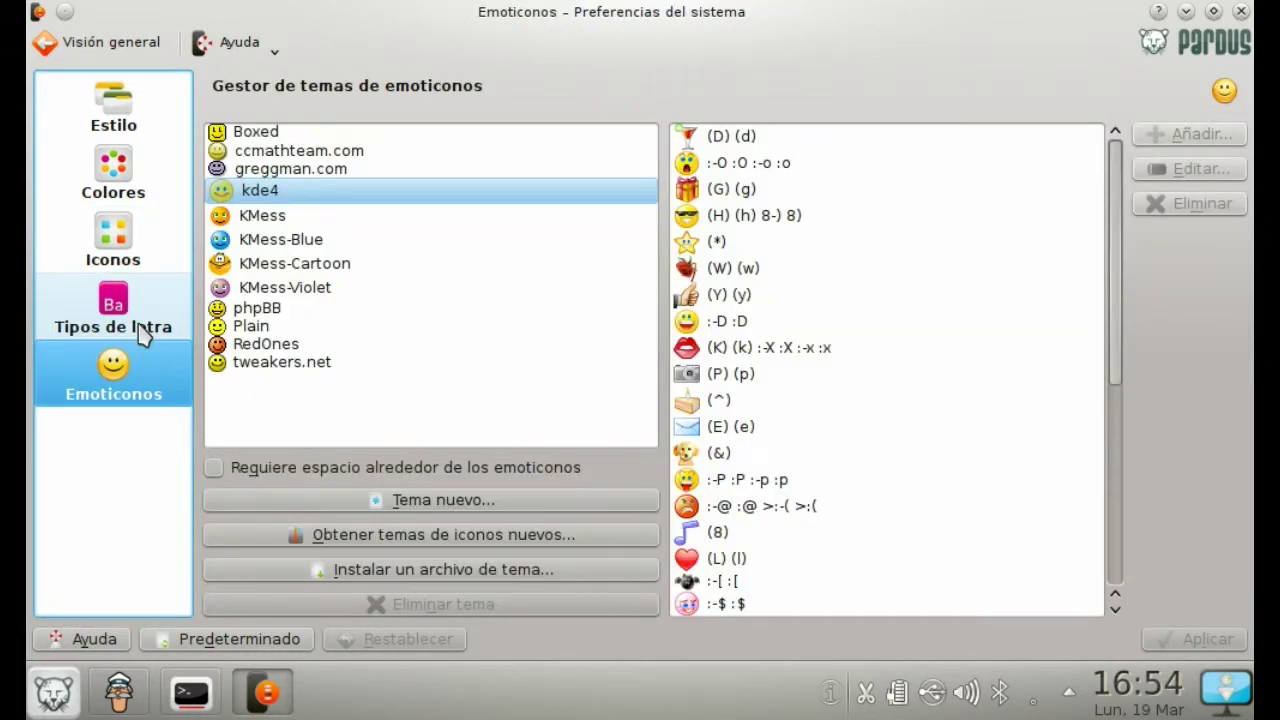
left_click(140, 335)
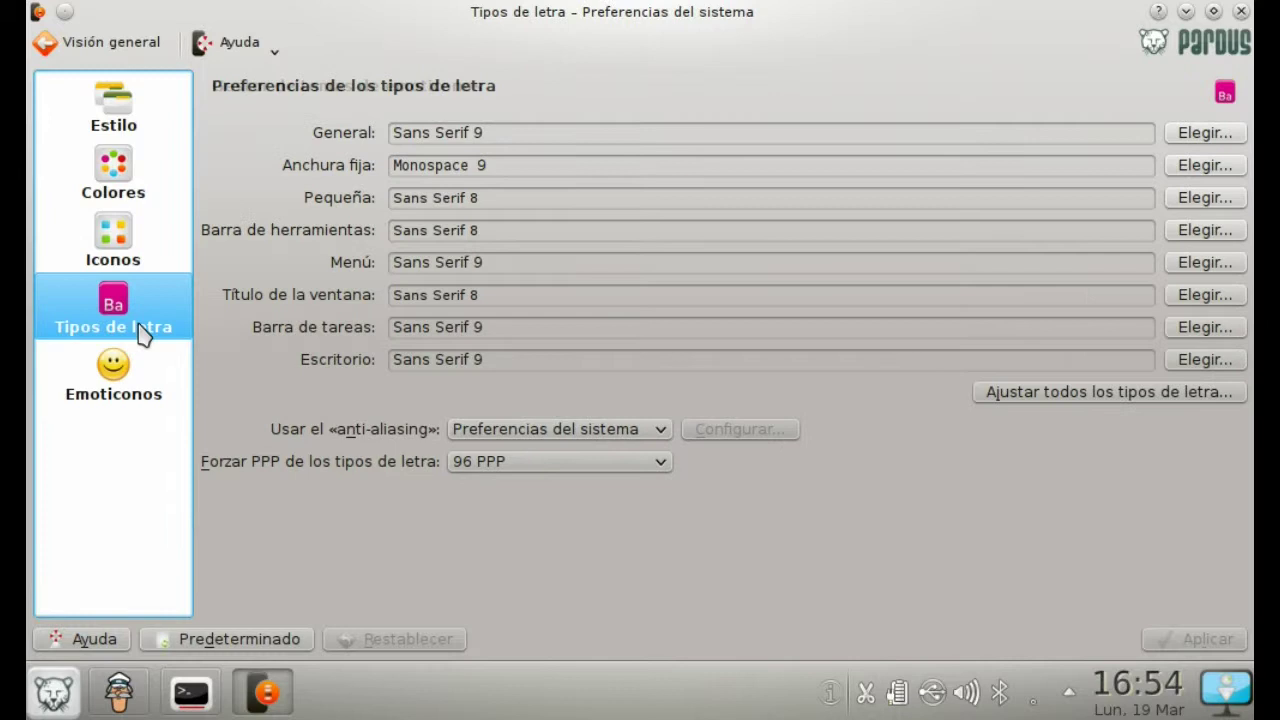
left_click(56, 45)
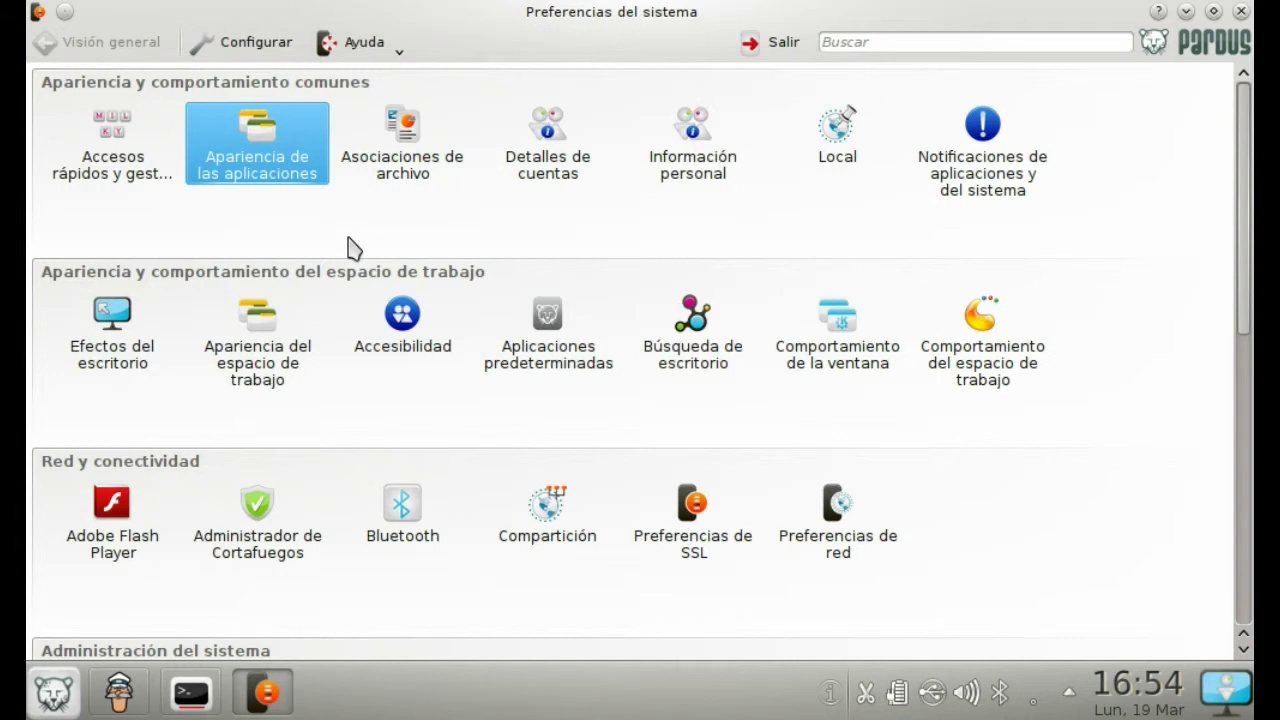
Search the system preferences for "pard" and clear the search.
left_click(983, 45)
type("pard")
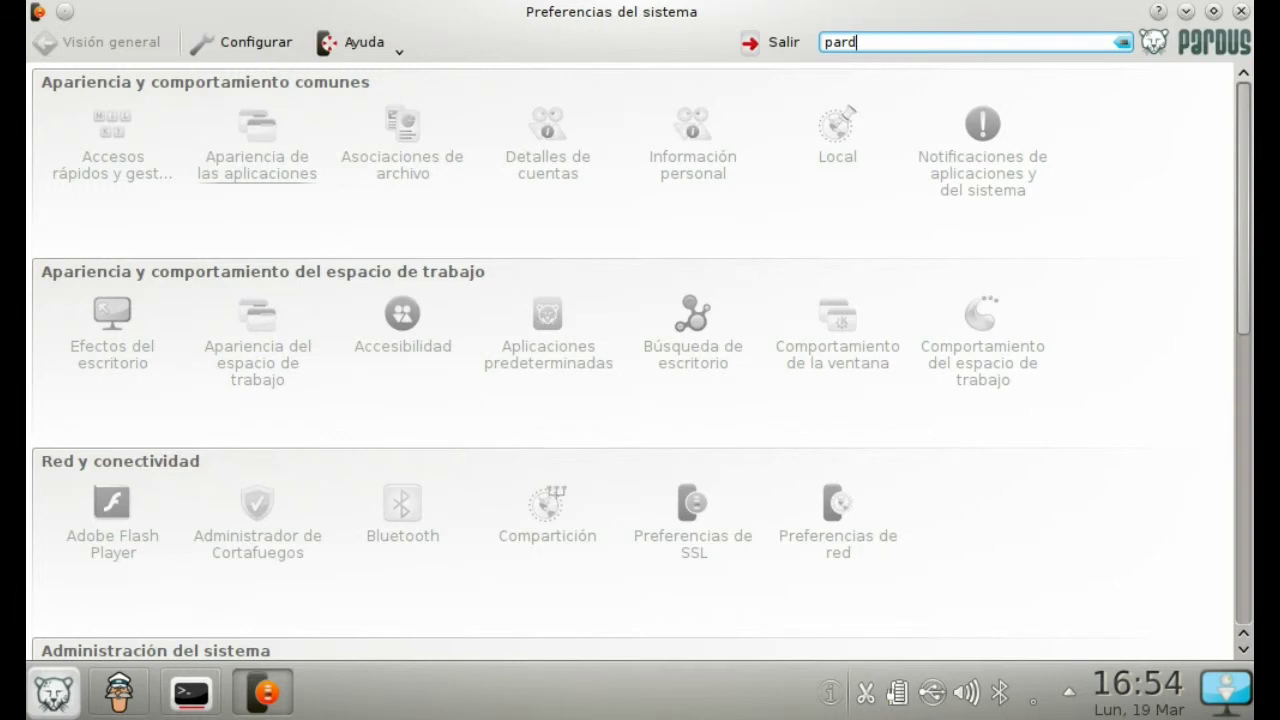
key("BackSpace")
key("BackSpace")
key("BackSpace")
key("BackSpace")
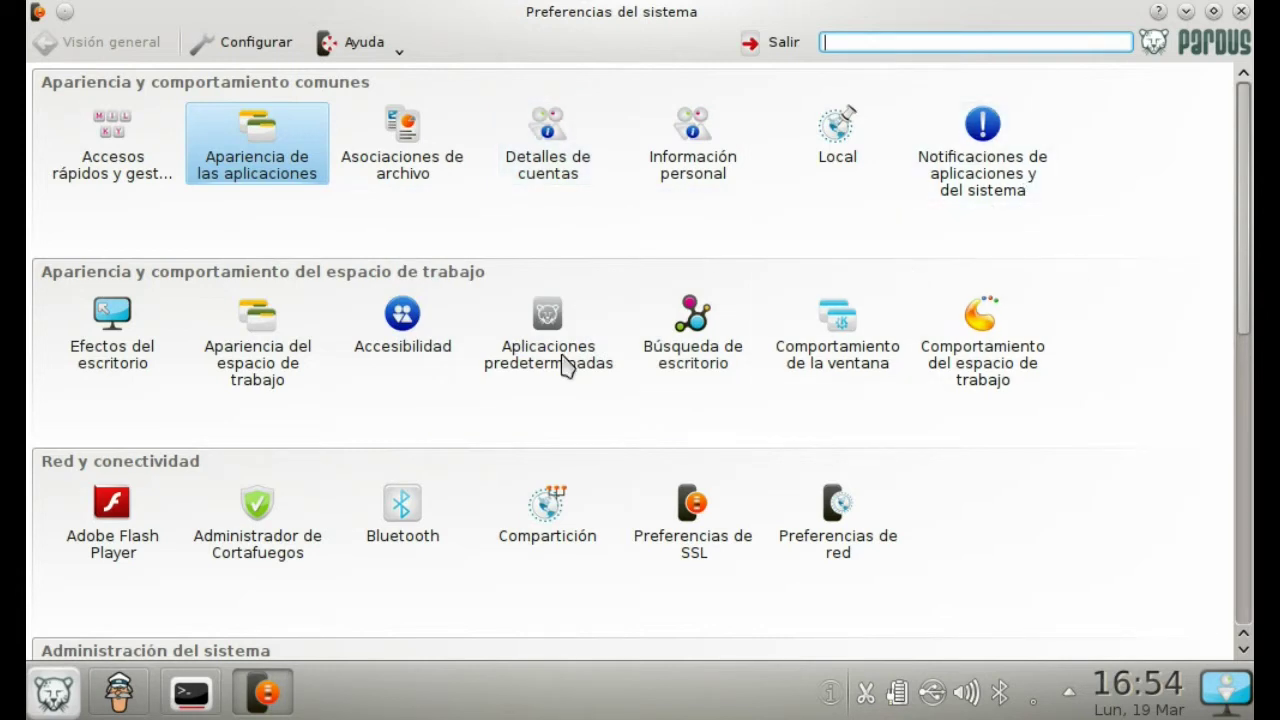
Examine the basic Nepomuk and Strigi options under Búsqueda de escritorio and return to the overview.
left_click(713, 370)
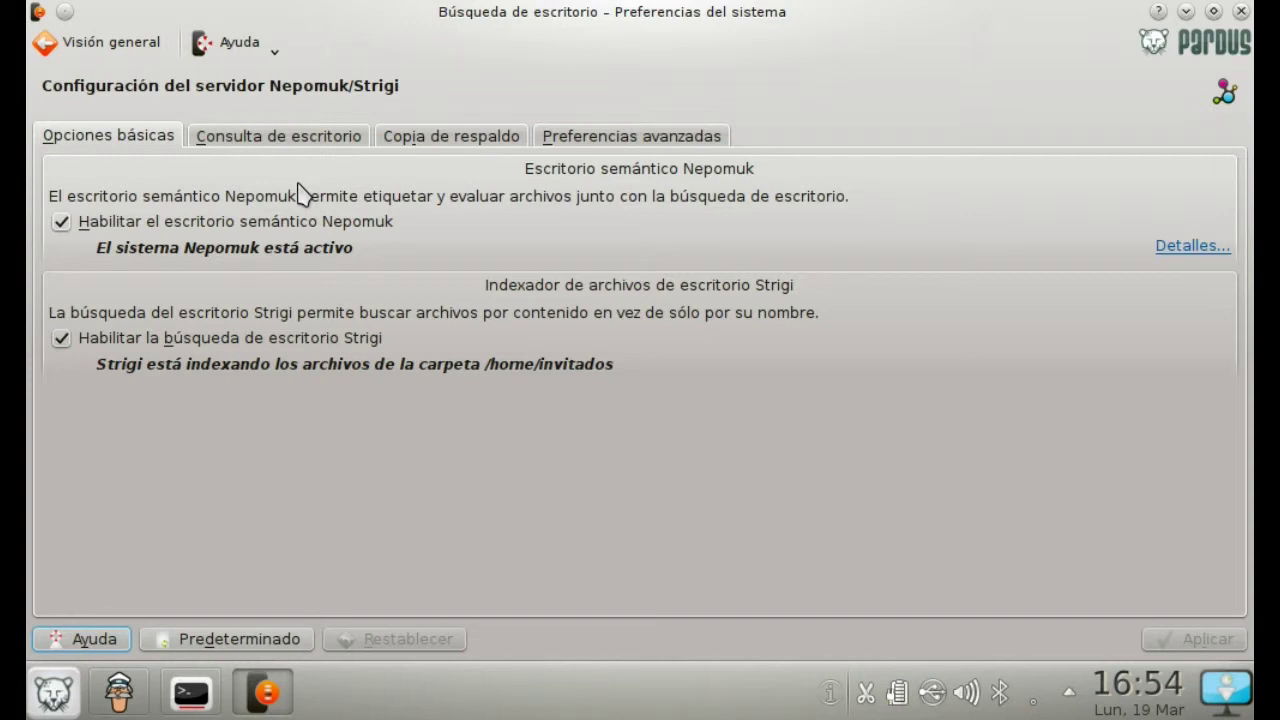
left_click_drag(497, 182, 400, 91, "alt")
double_click(543, 22)
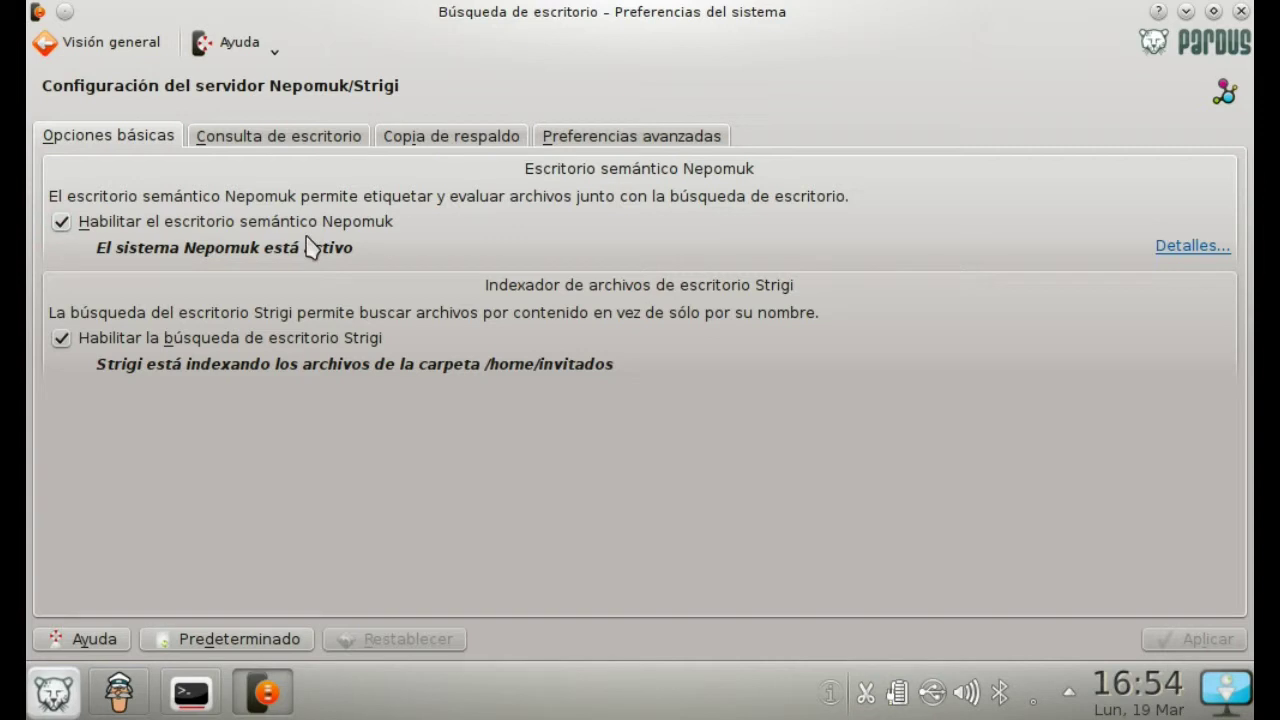
left_click(90, 50)
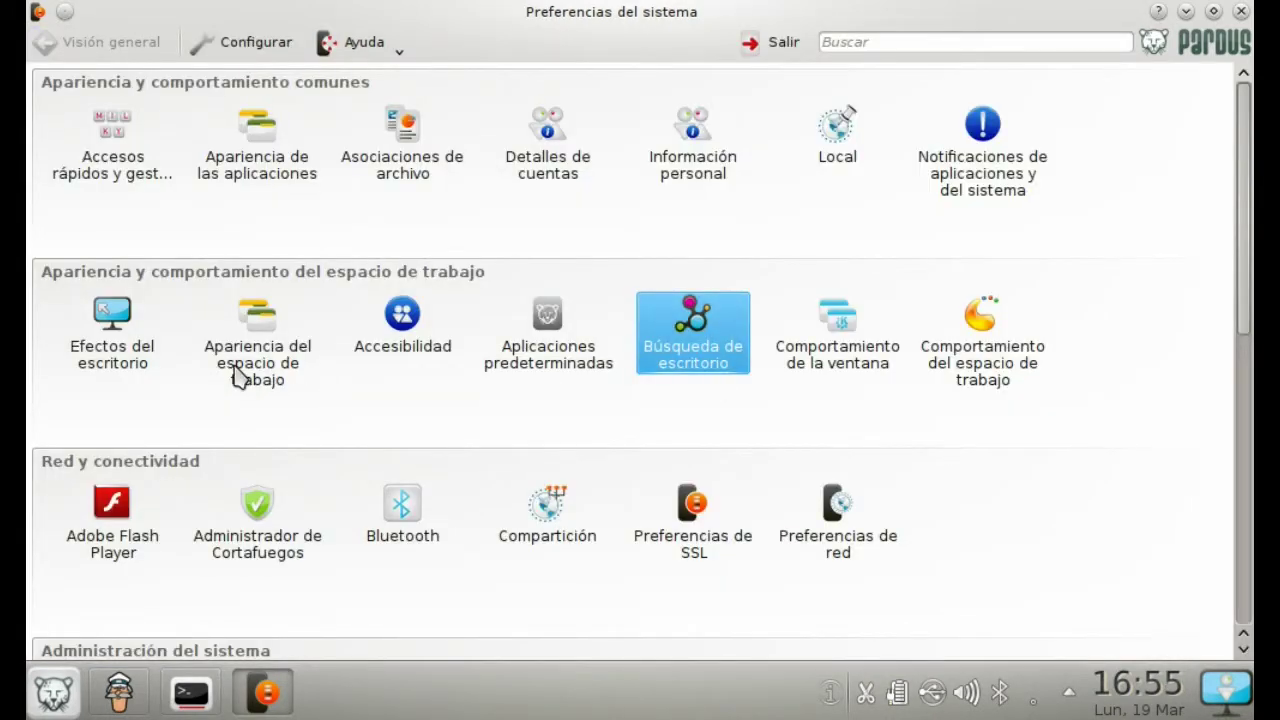
Turn off Sombras in the general settings of Efectos del escritorio and apply the change.
left_click(92, 325)
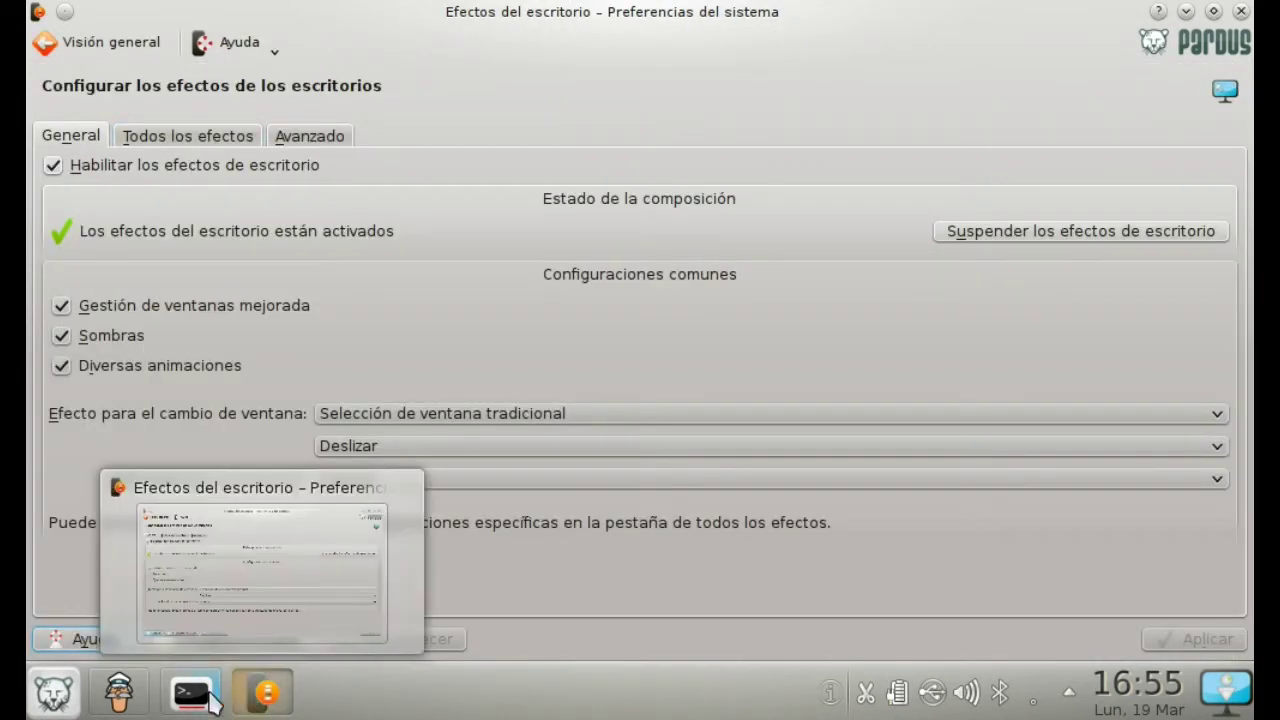
right_click(212, 700)
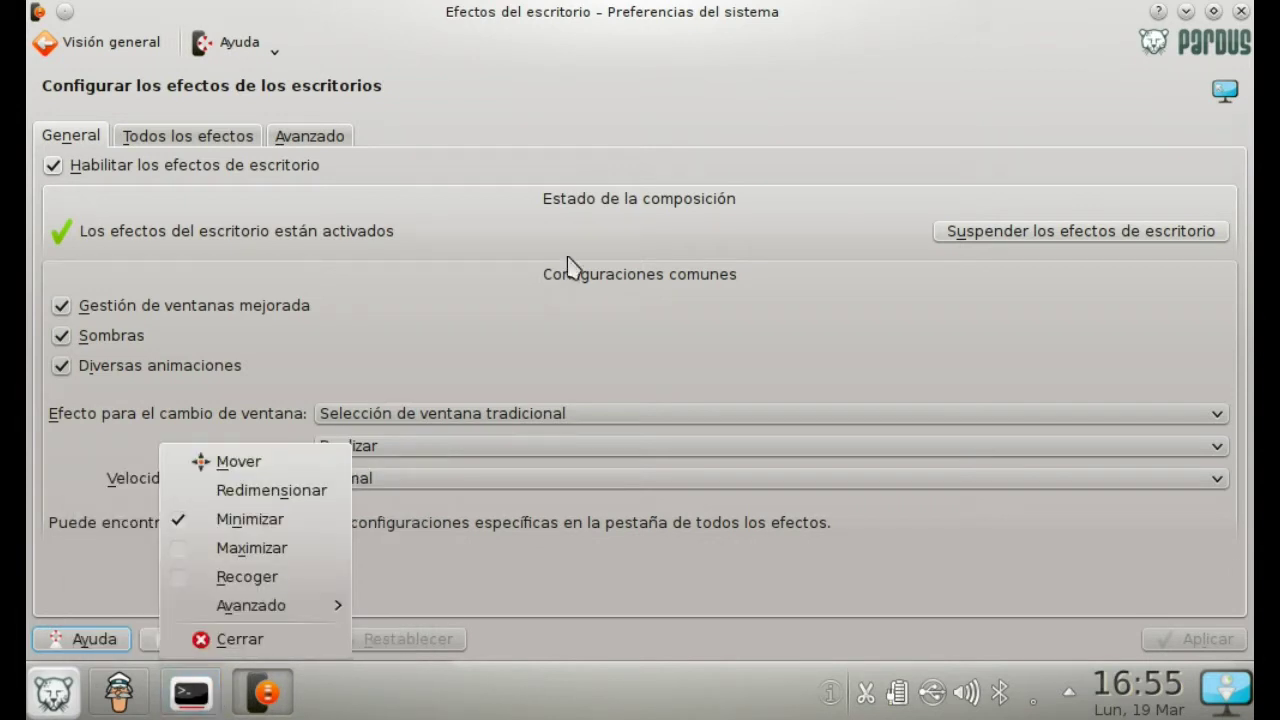
left_click(505, 232)
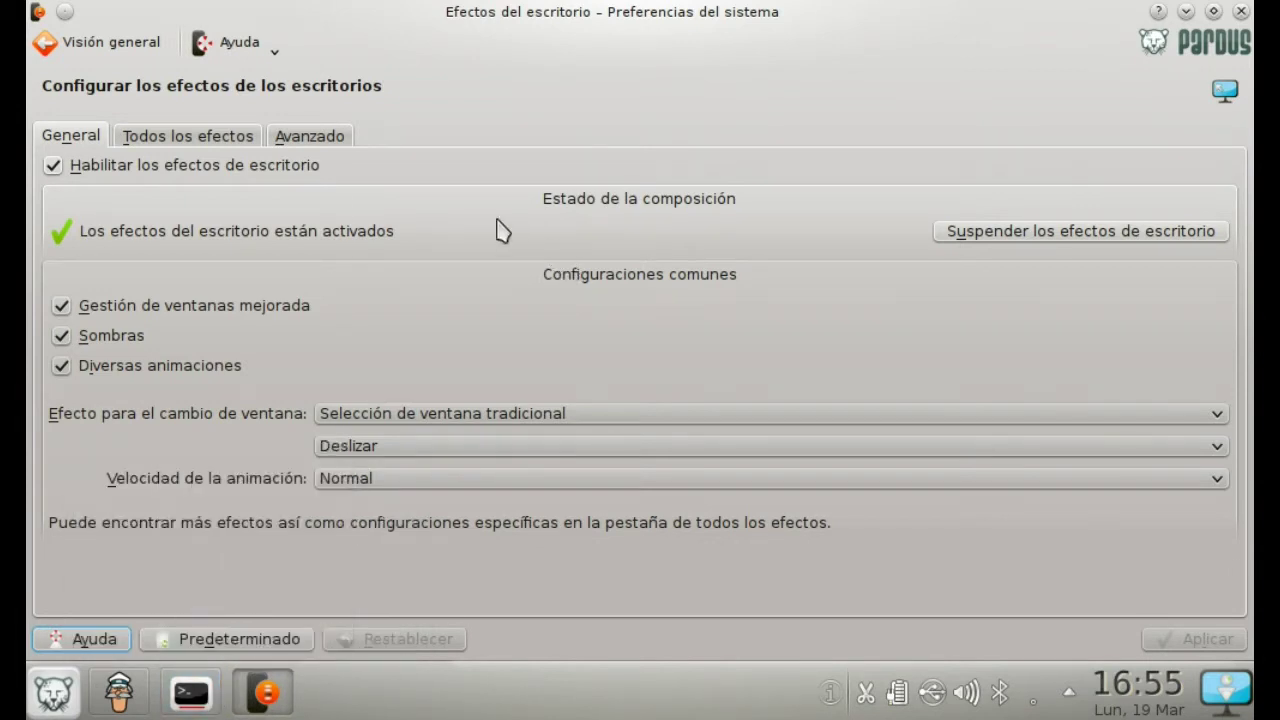
left_click(61, 336)
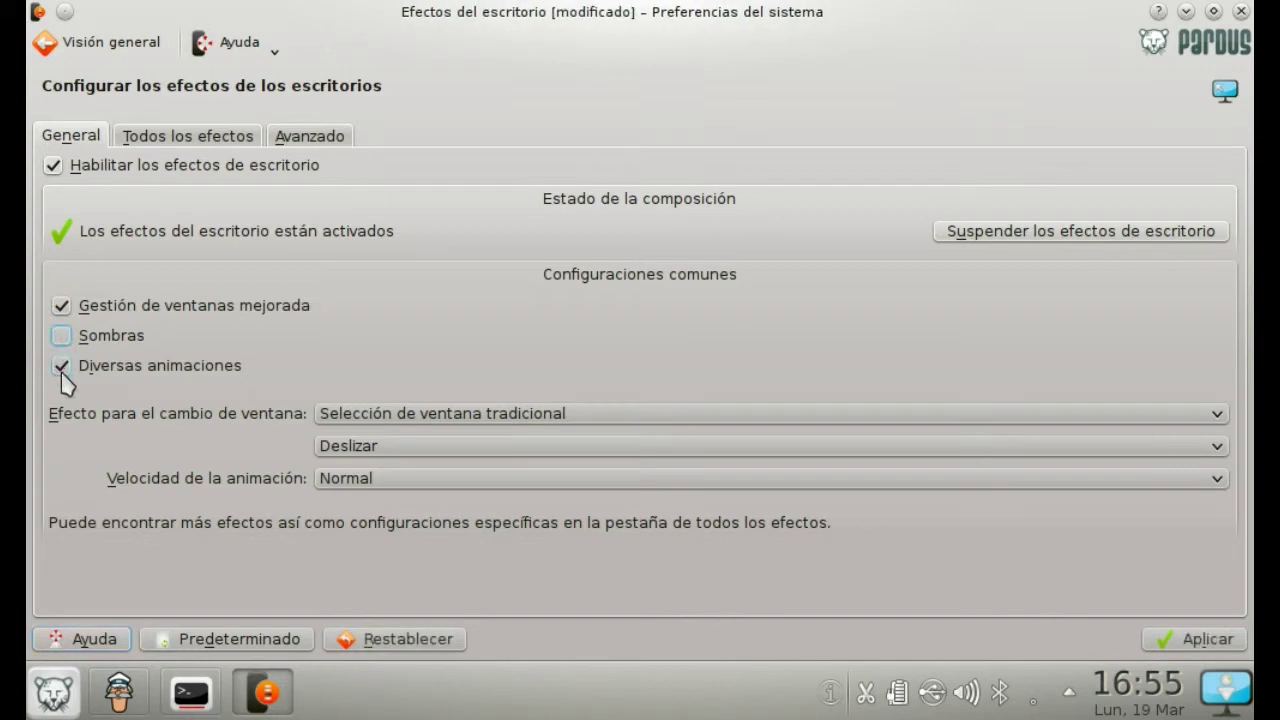
left_click(1194, 638)
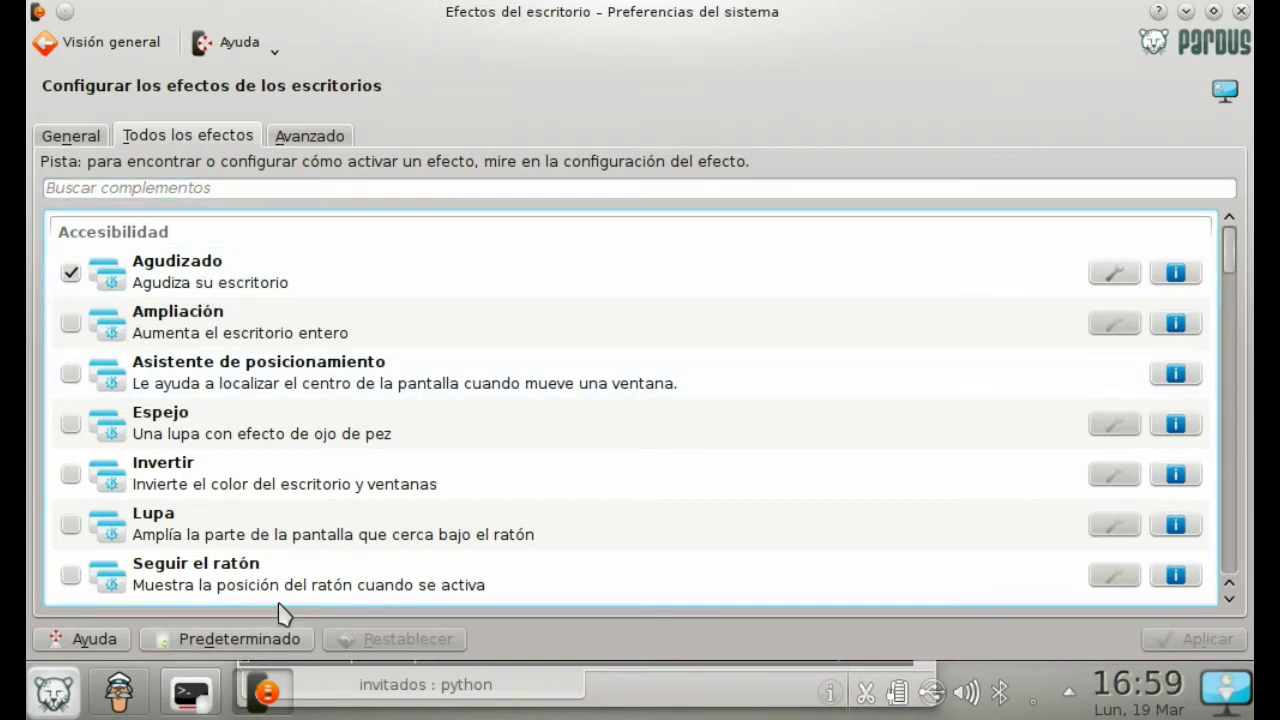
Look through the full list of desktop effects, check the general effects settings, and return to the overview.
mouse_move(190, 692)
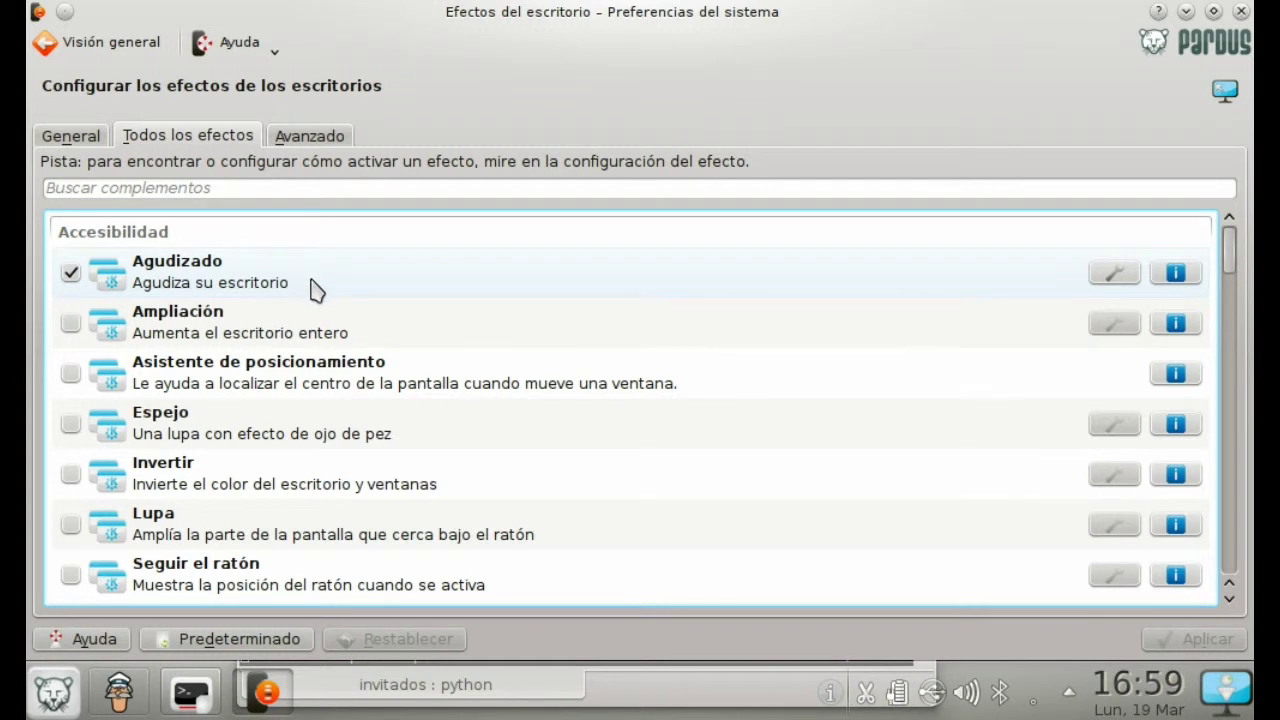
scroll(310, 289, "down", 15)
scroll(310, 289, "up", 5)
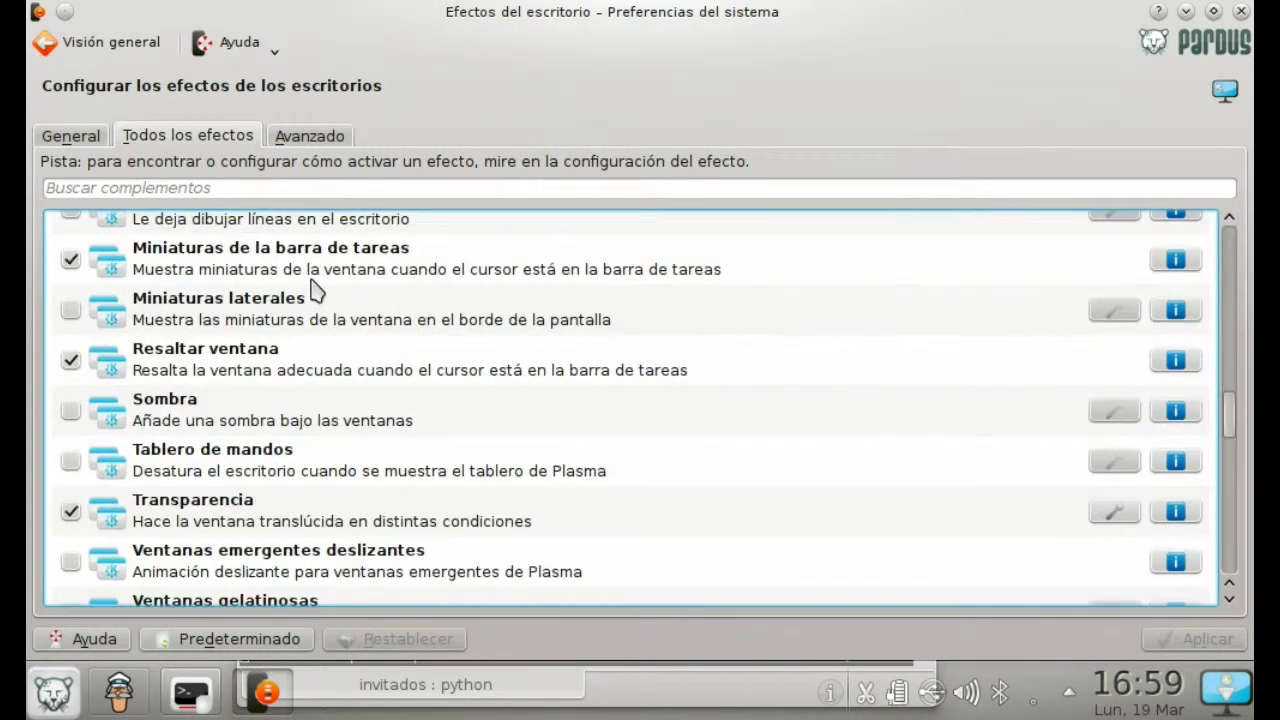
scroll(313, 289, "down", 3)
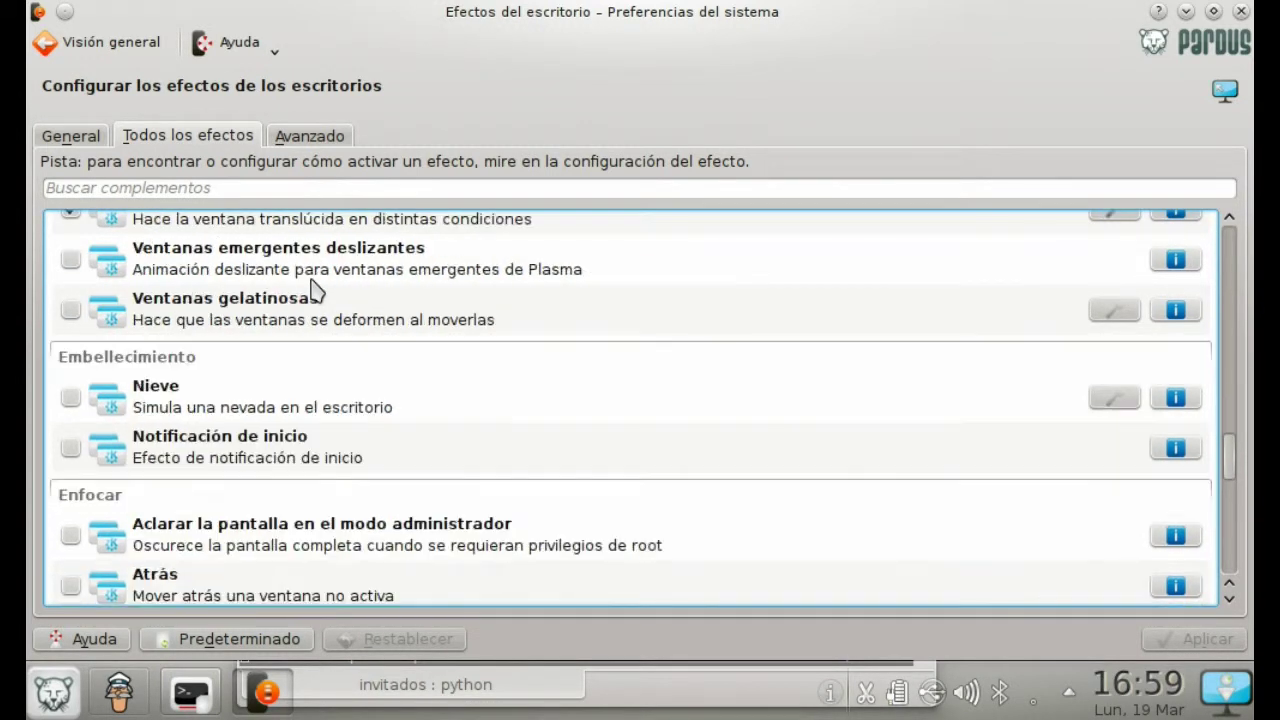
left_click(70, 136)
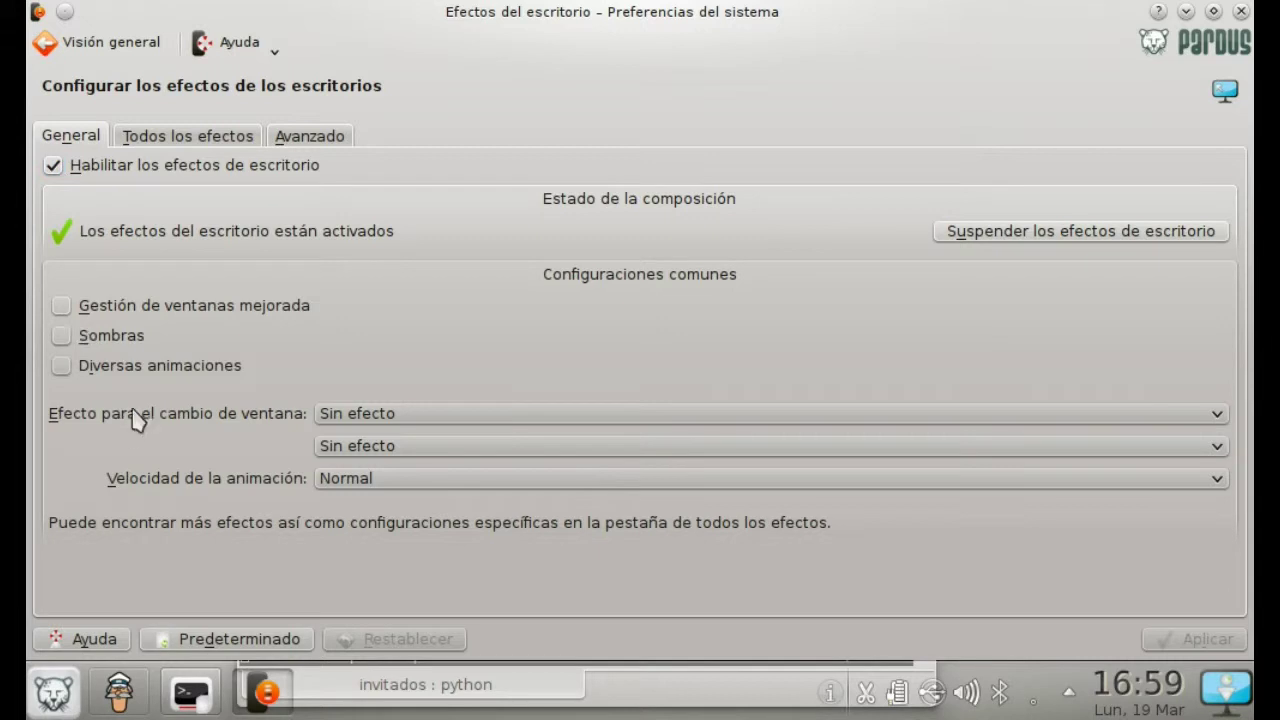
left_click(108, 47)
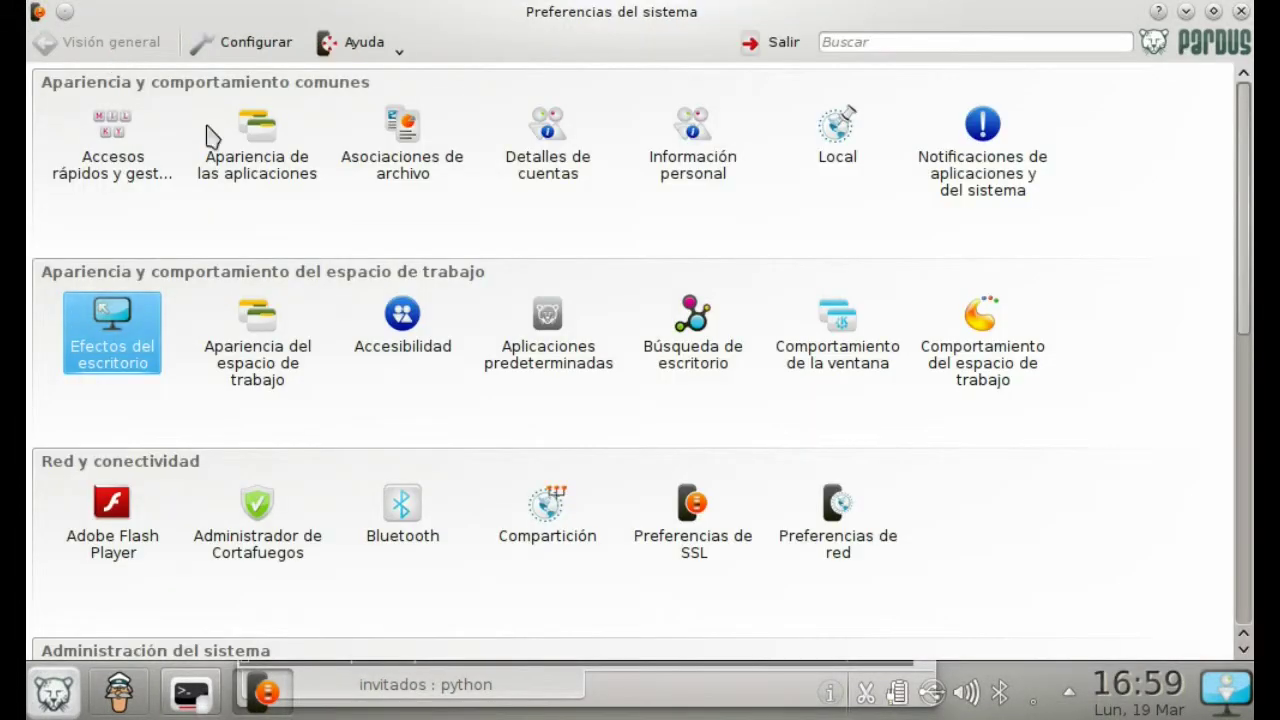
Open Apariencia del espacio de trabajo and briefly unmaximize the preferences window to inspect the active window's glow.
left_click(262, 364)
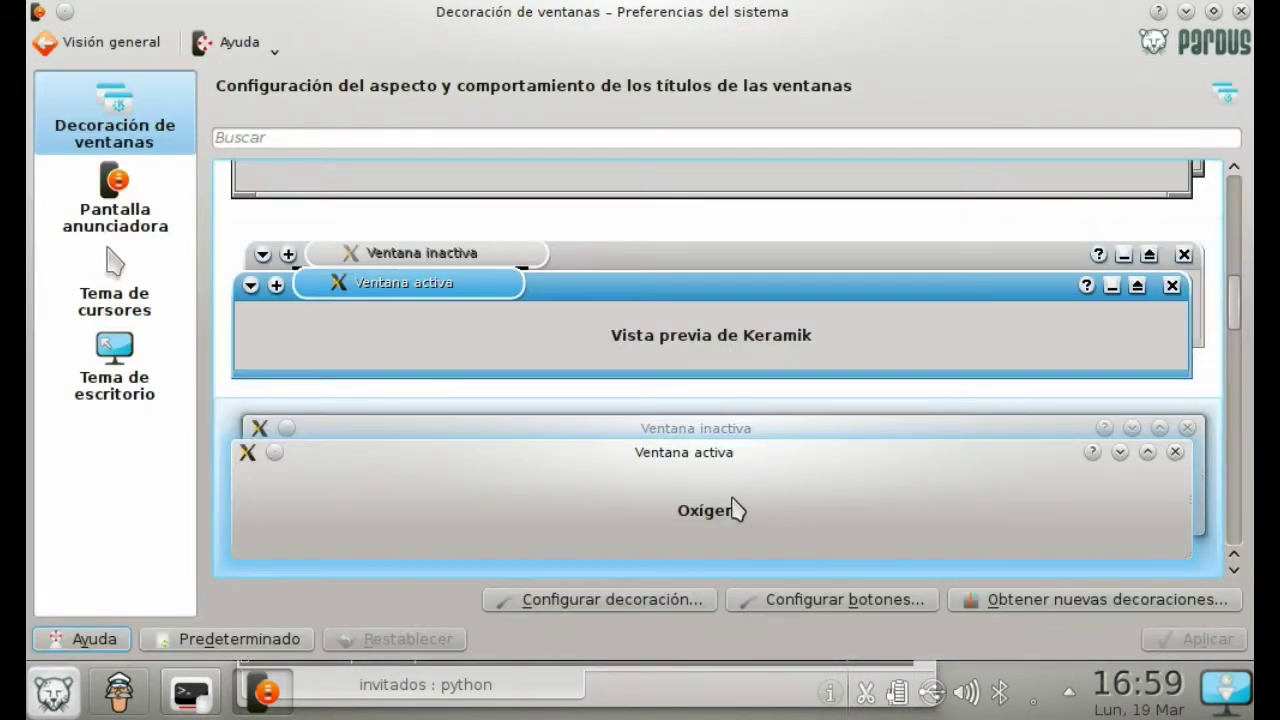
left_click_drag(640, 12, 540, 57)
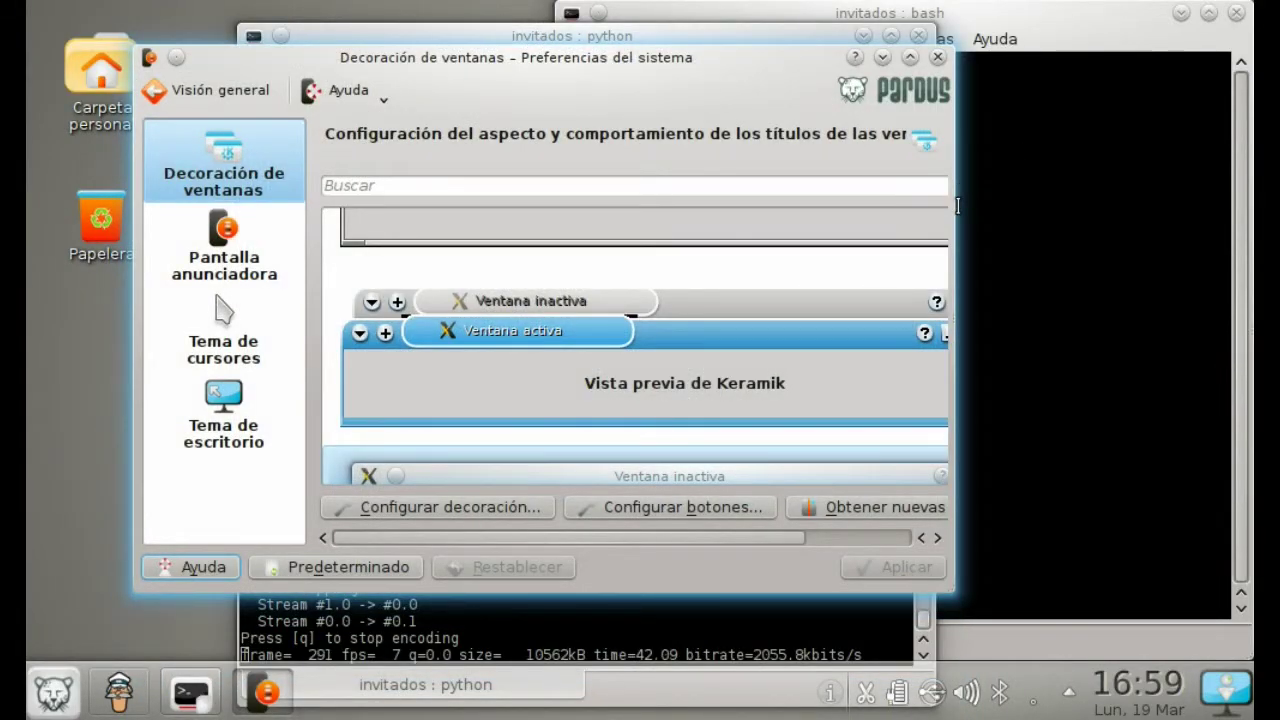
double_click(550, 60)
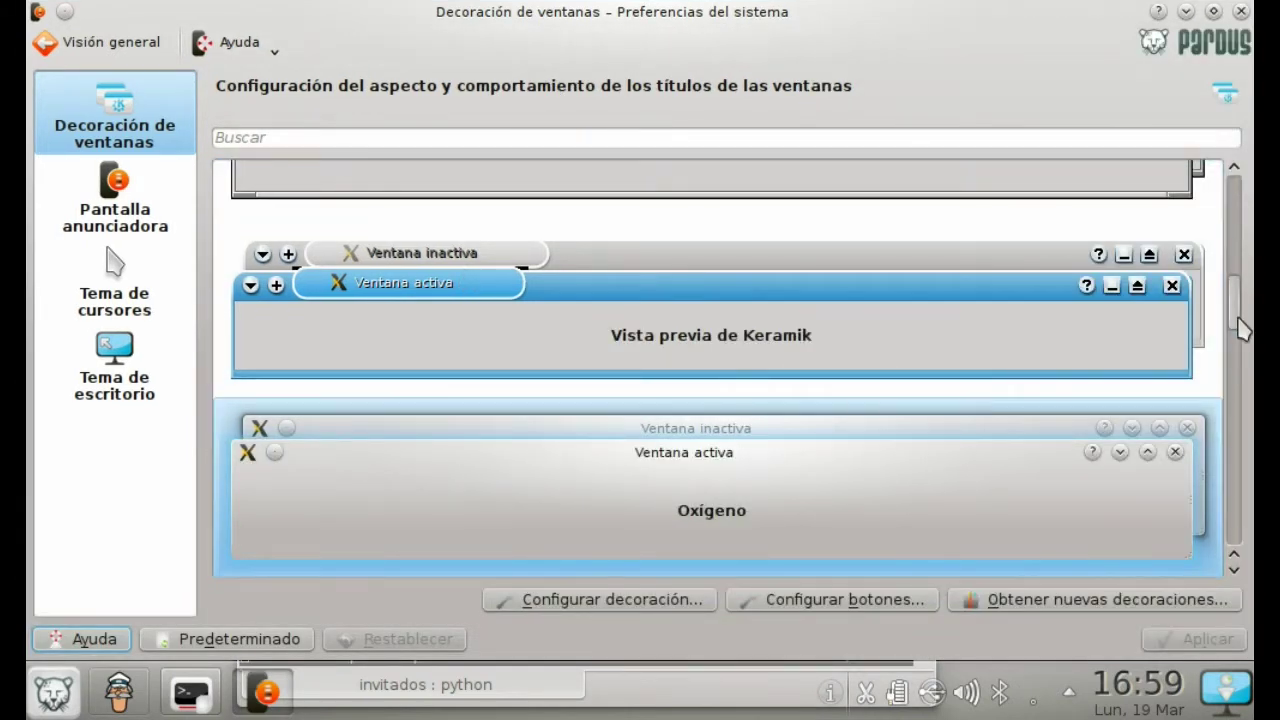
Disable Brillo de la ventana activa in the shadow options of the Oxígeno window decoration and accept.
scroll(1240, 333, "down", 1)
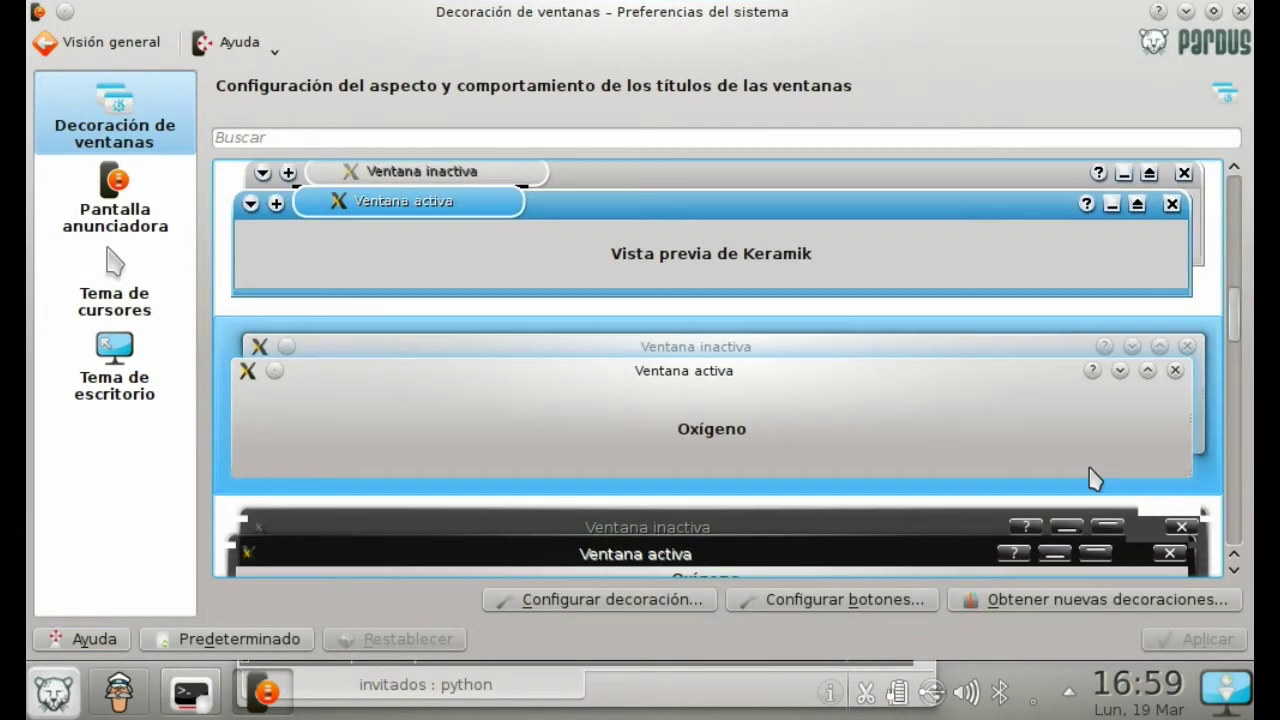
left_click(683, 610)
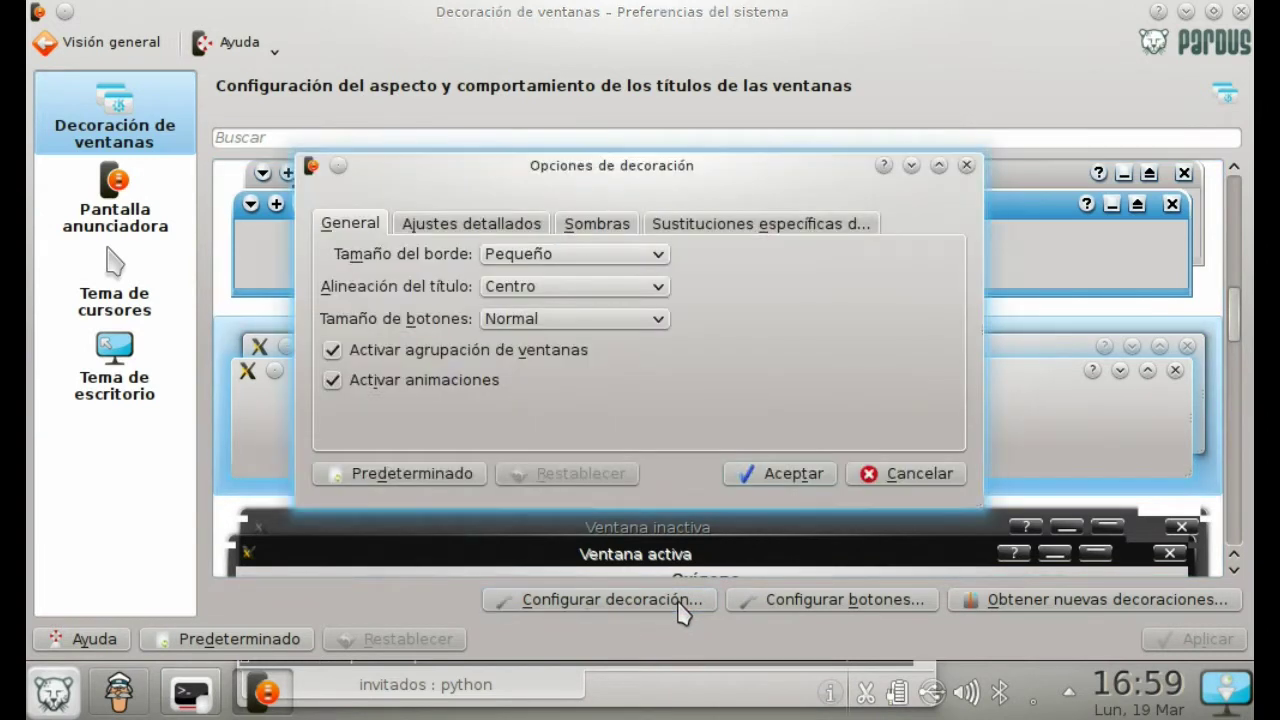
left_click(590, 225)
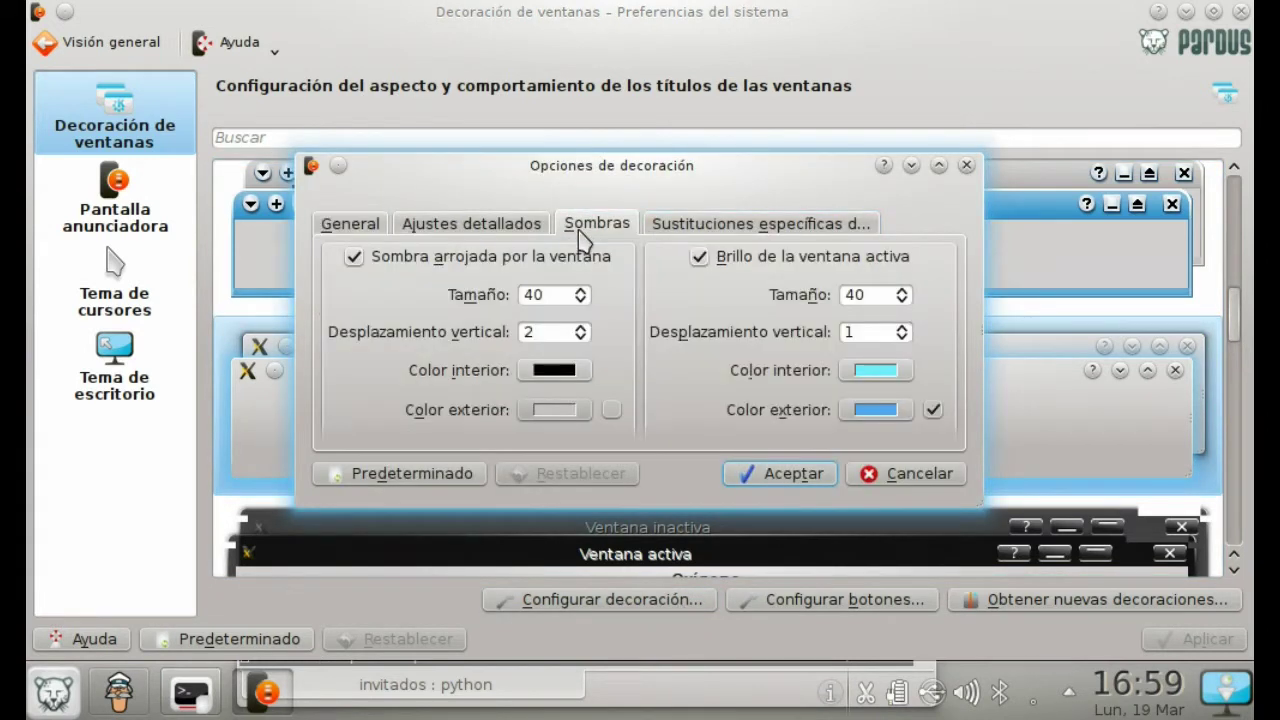
left_click(701, 259)
left_click(782, 478)
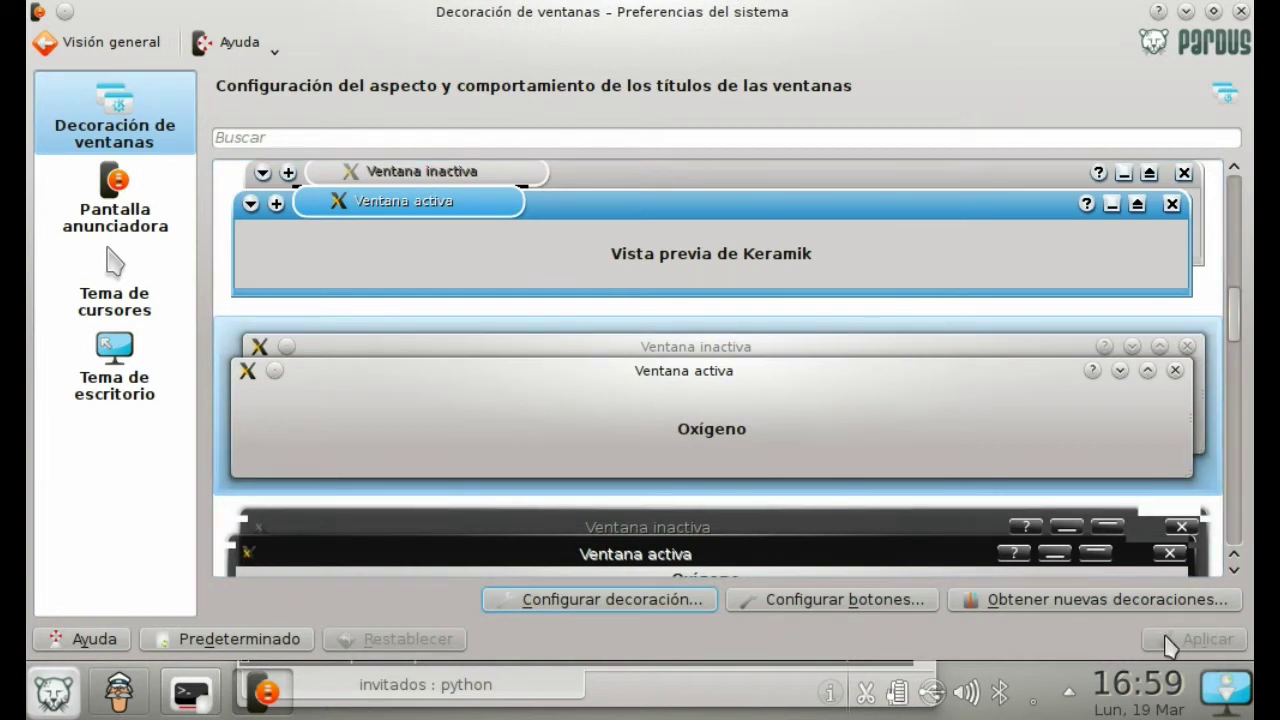
Minimize the preferences, move the python terminal slightly to inspect its window border, and restore the preferences.
left_click(1188, 11)
left_click_drag(777, 35, 736, 35)
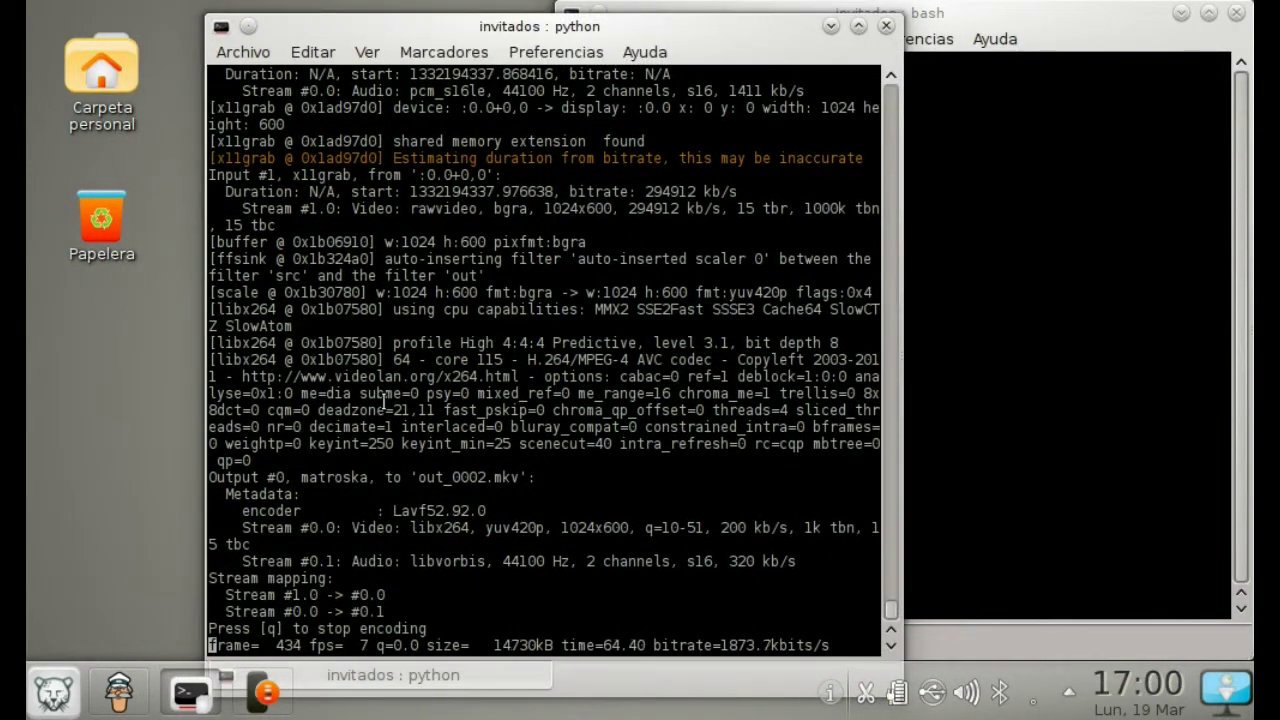
left_click(266, 706)
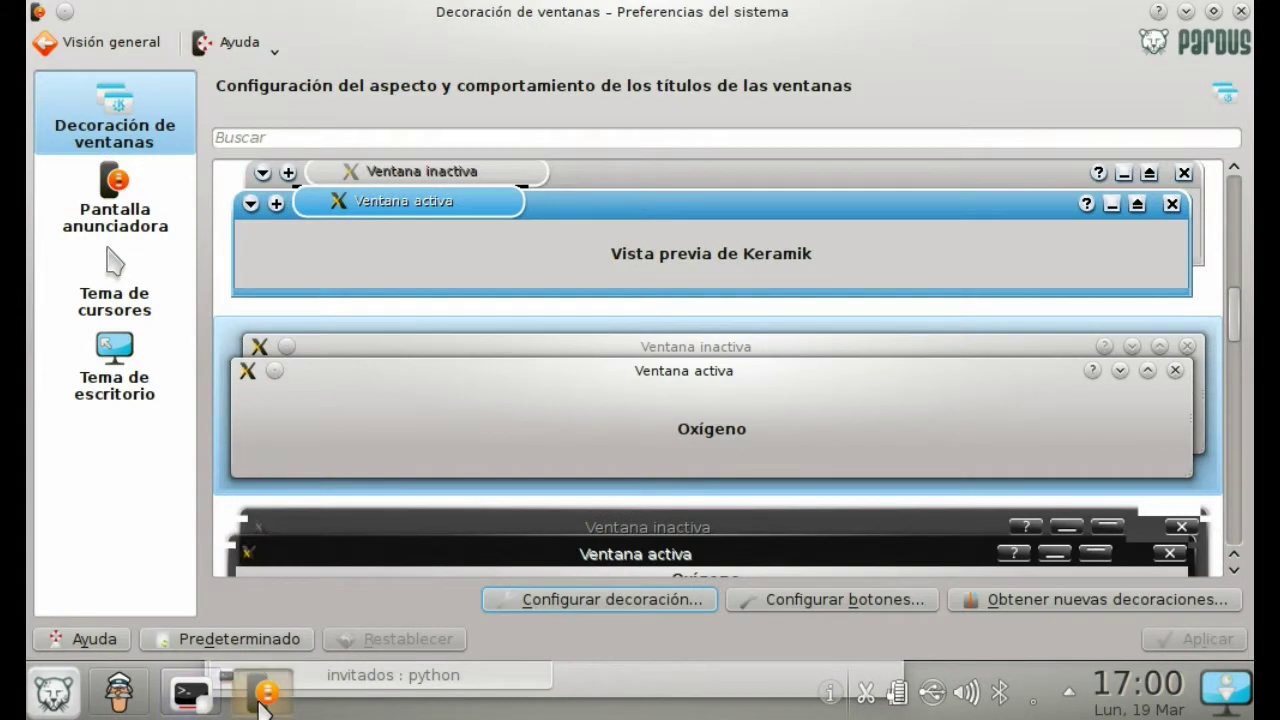
Return to the overview and examine the Tamaño y orientación and Salvapantallas pages of Pantalla y monitor.
left_click(60, 45)
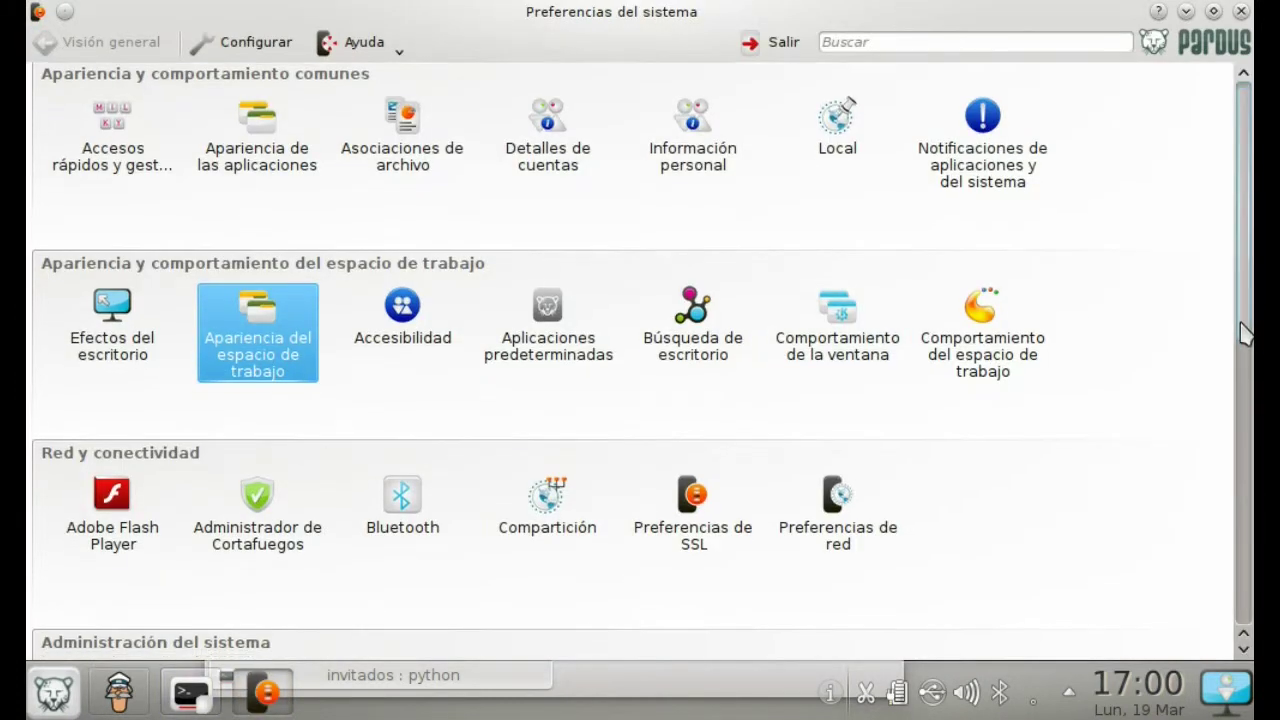
left_click_drag(1248, 318, 1250, 642)
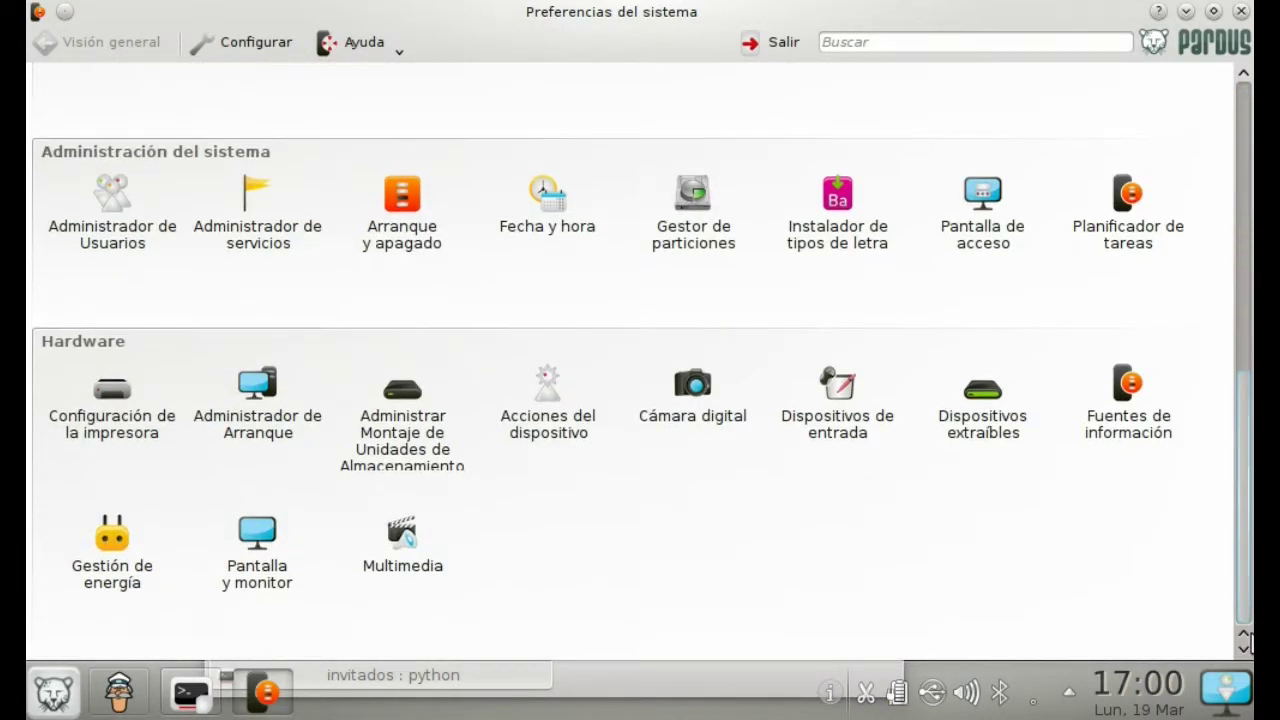
left_click(270, 580)
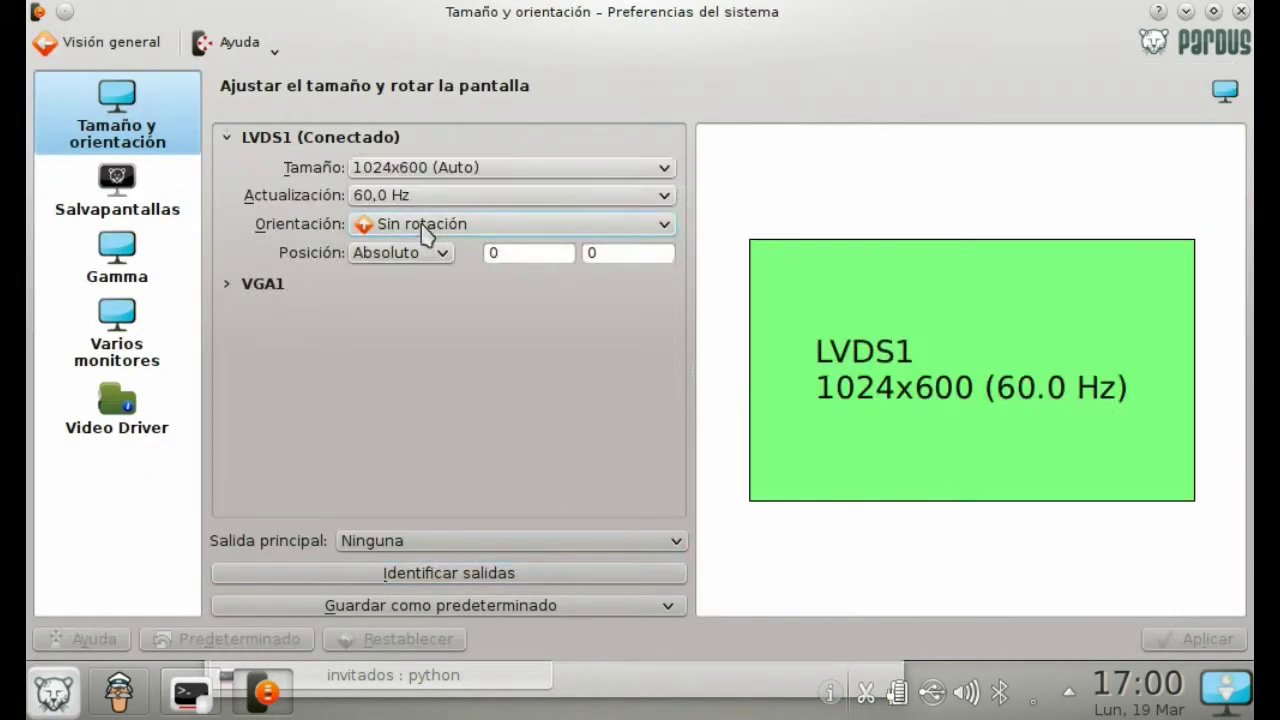
left_click(117, 190)
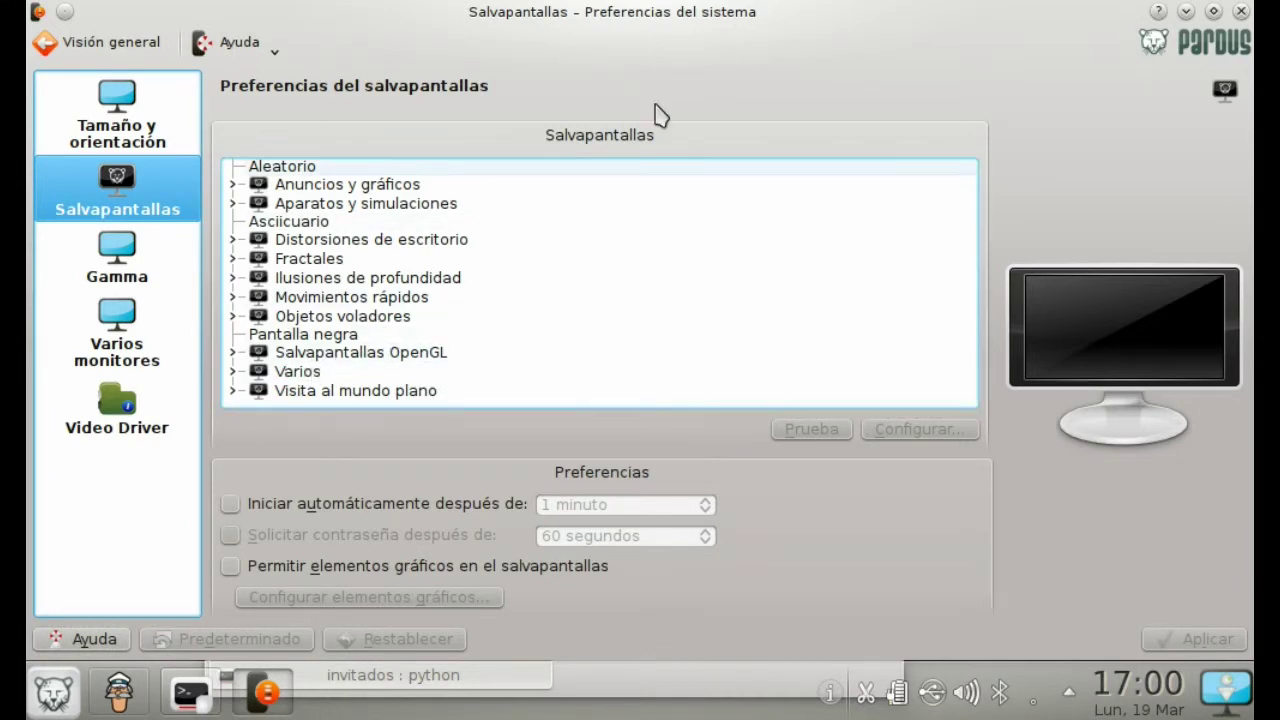
Close the system preferences and minimize both terminal windows to clear the desktop.
left_click(1241, 11)
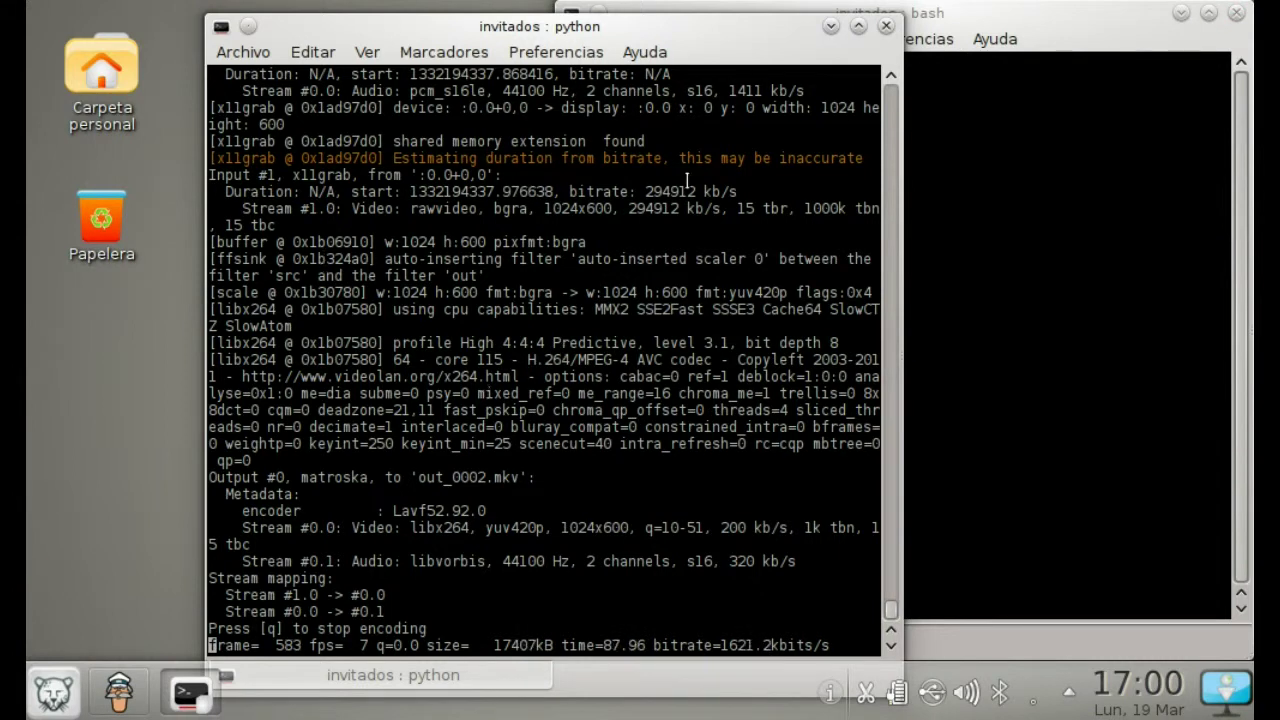
left_click(830, 26)
left_click(1180, 14)
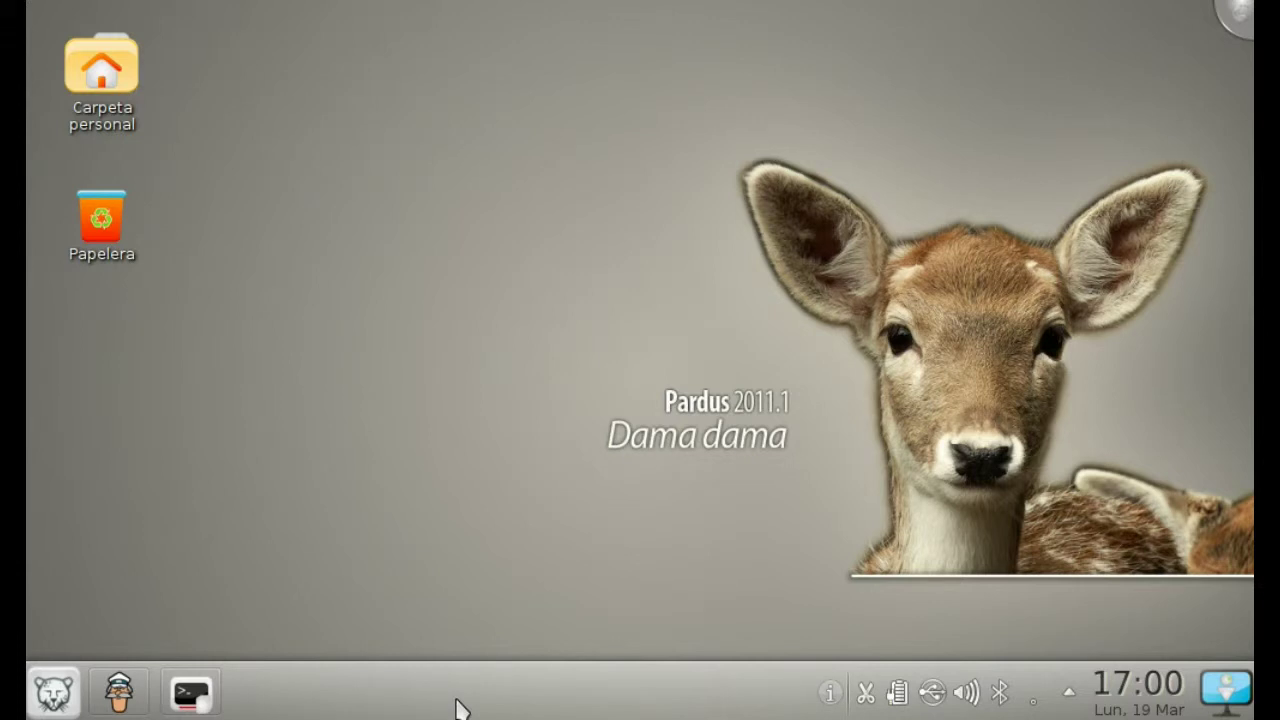
Restore the bash terminal using its taskbar thumbnail and move its window closer to the middle of the desktop.
mouse_move(170, 702)
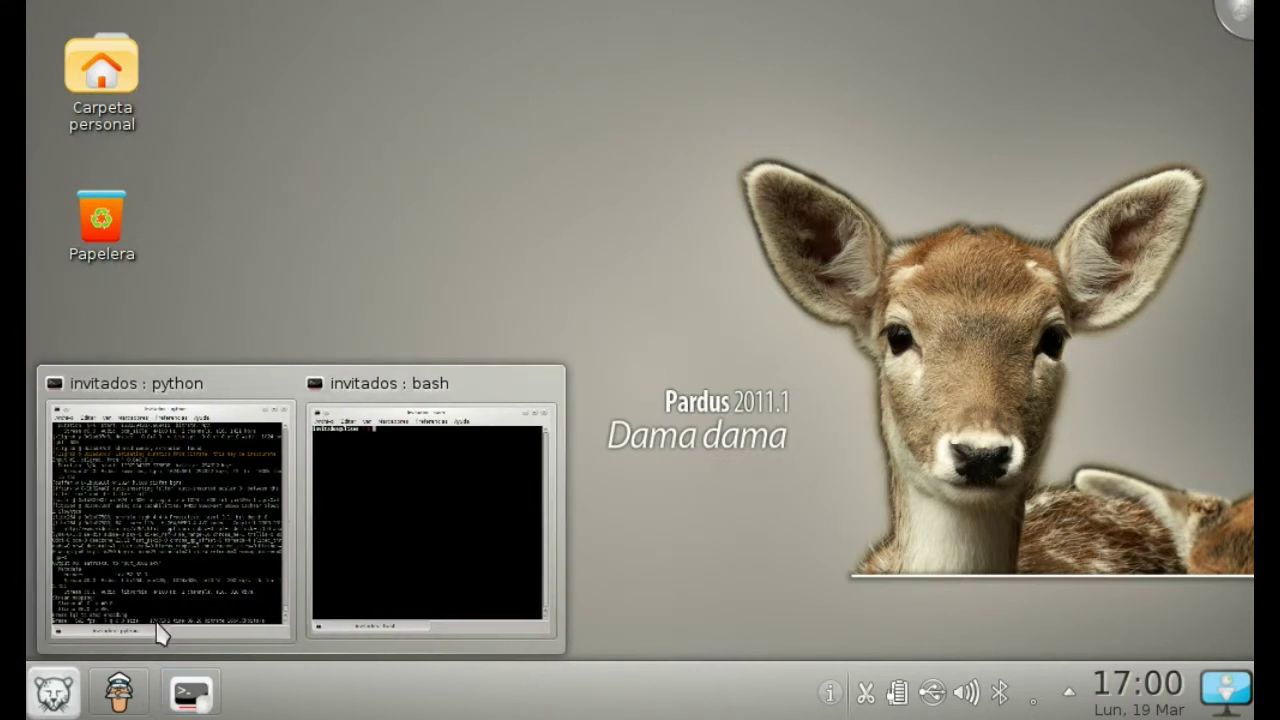
left_click(440, 530)
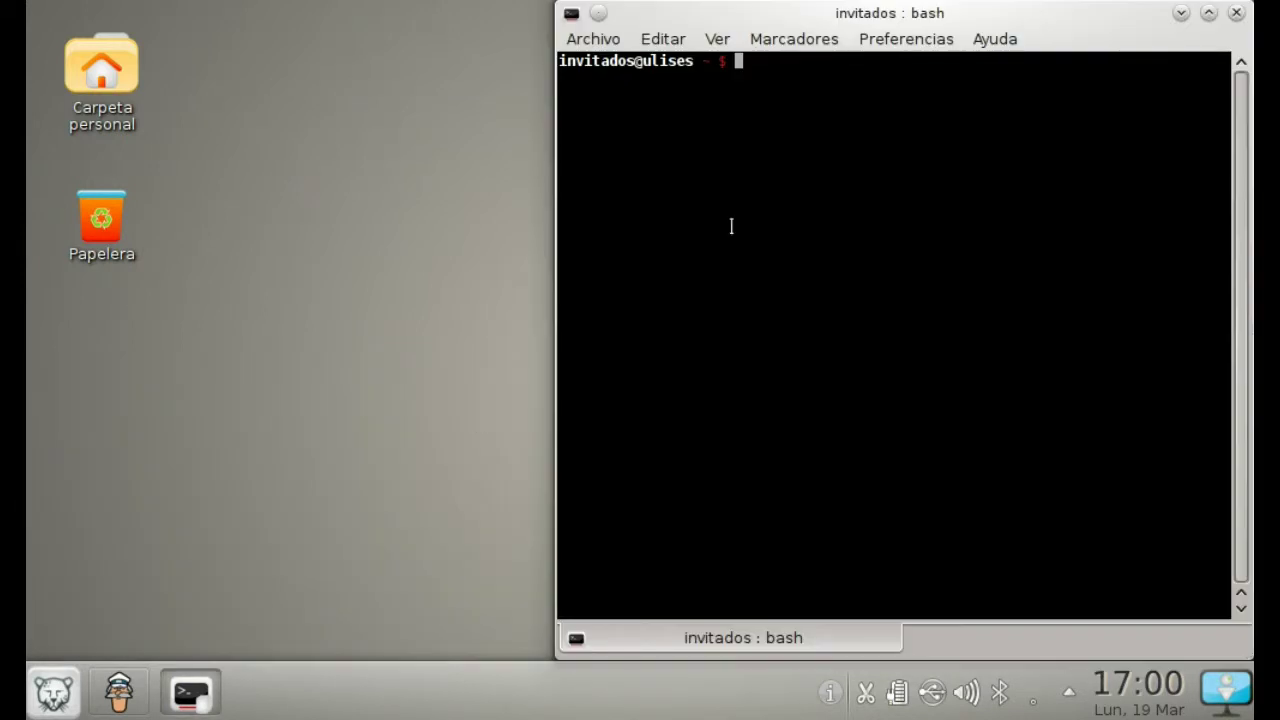
left_click_drag(783, 22, 453, 24)
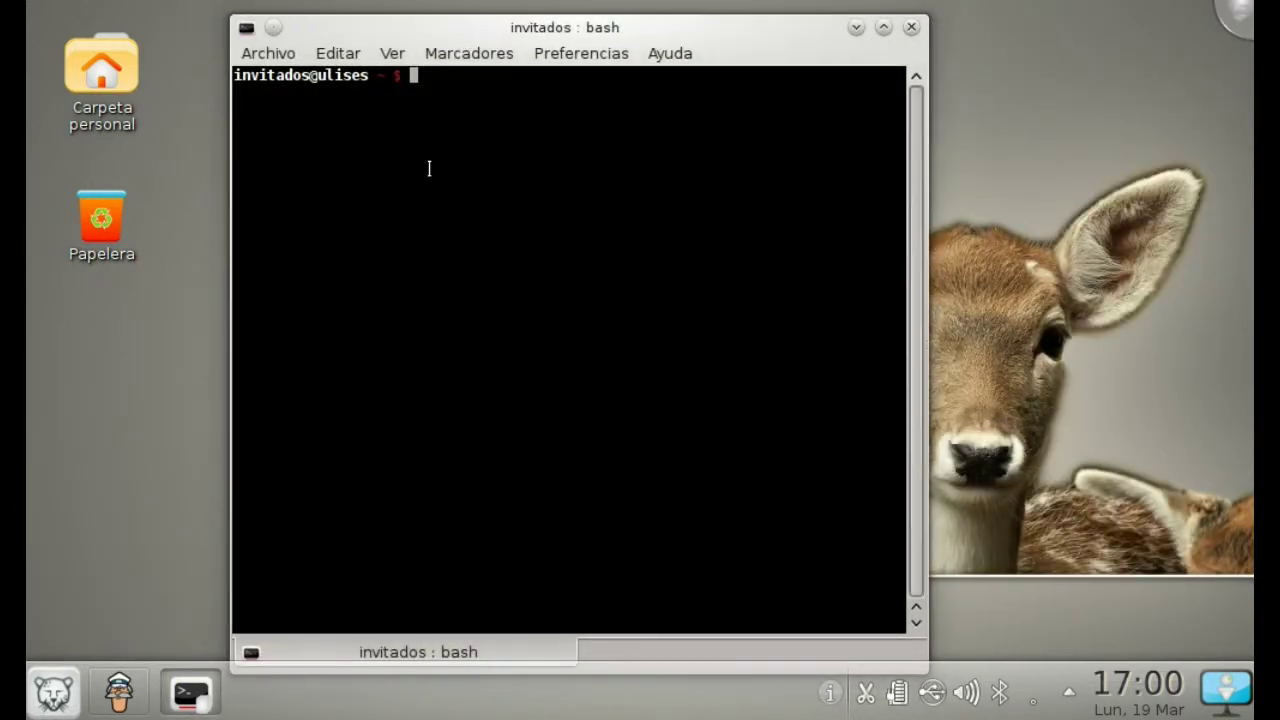